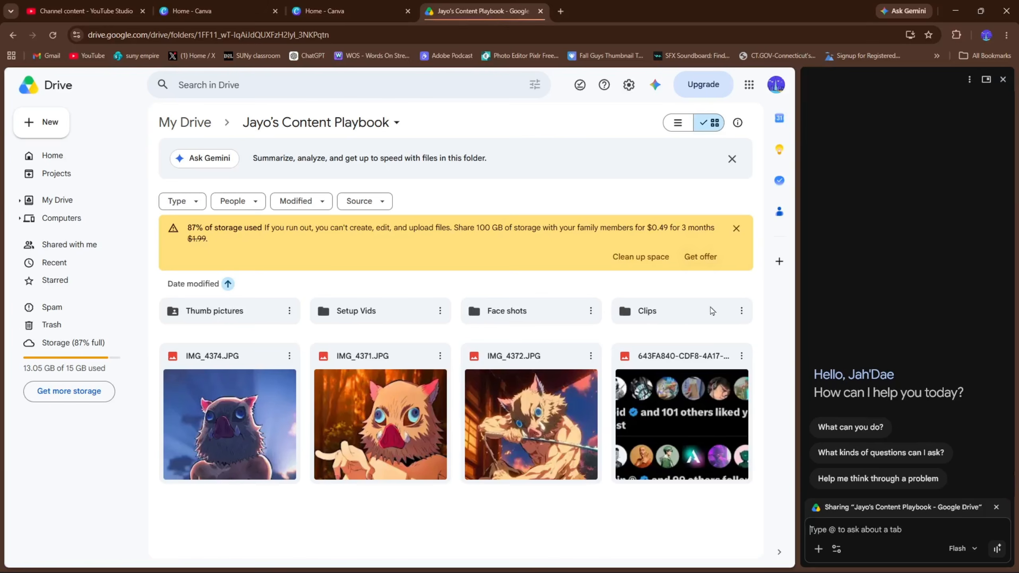
Step: Open the Face shots folder, close the Gemini side panel, and look through the folder's photos
double_click(521, 317)
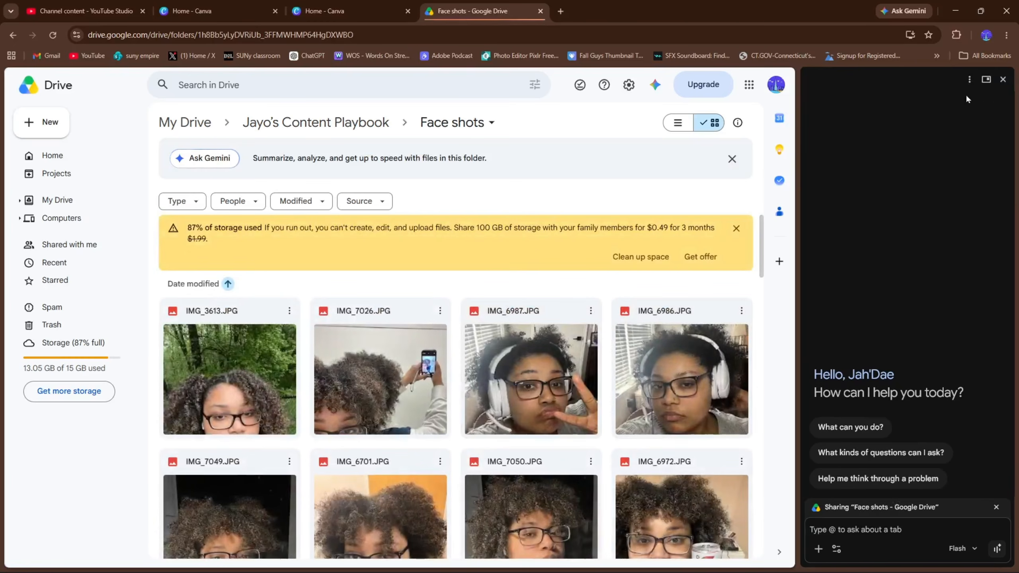
left_click(1002, 80)
scroll(481, 338, "down", 5)
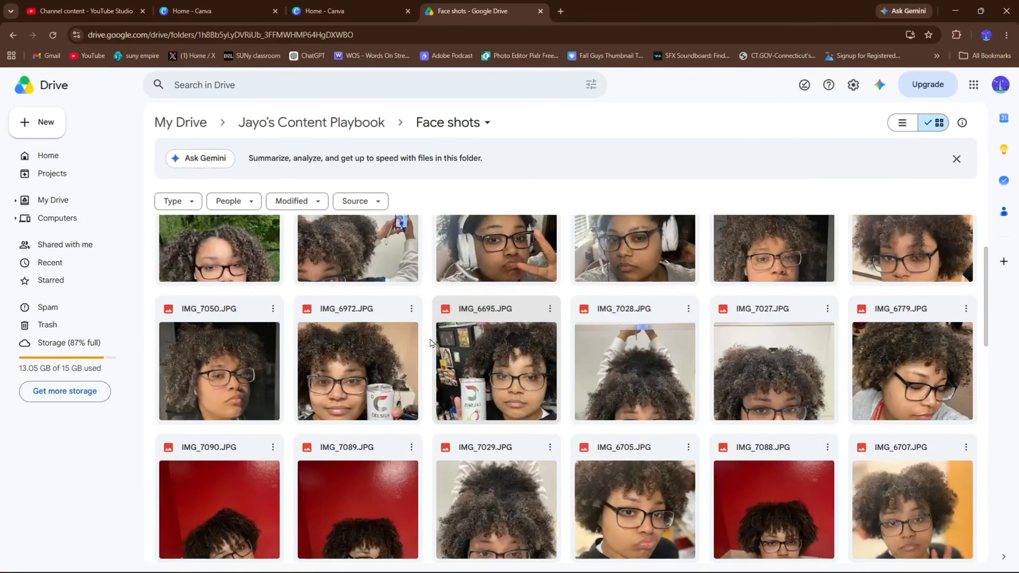
scroll(419, 341, "down", 10)
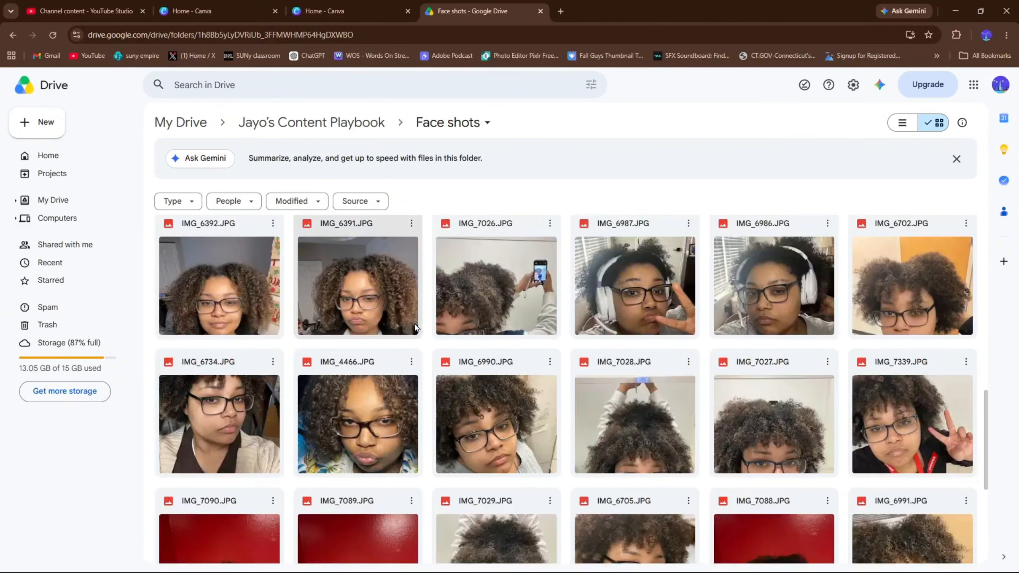
scroll(416, 328, "down", 3)
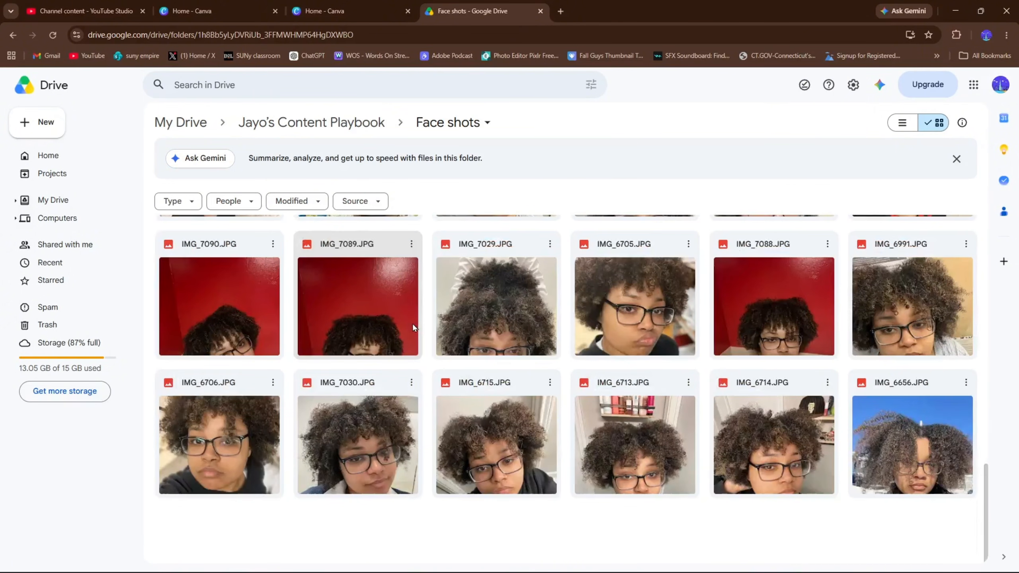
scroll(412, 327, "down", 5)
scroll(413, 328, "up", 15)
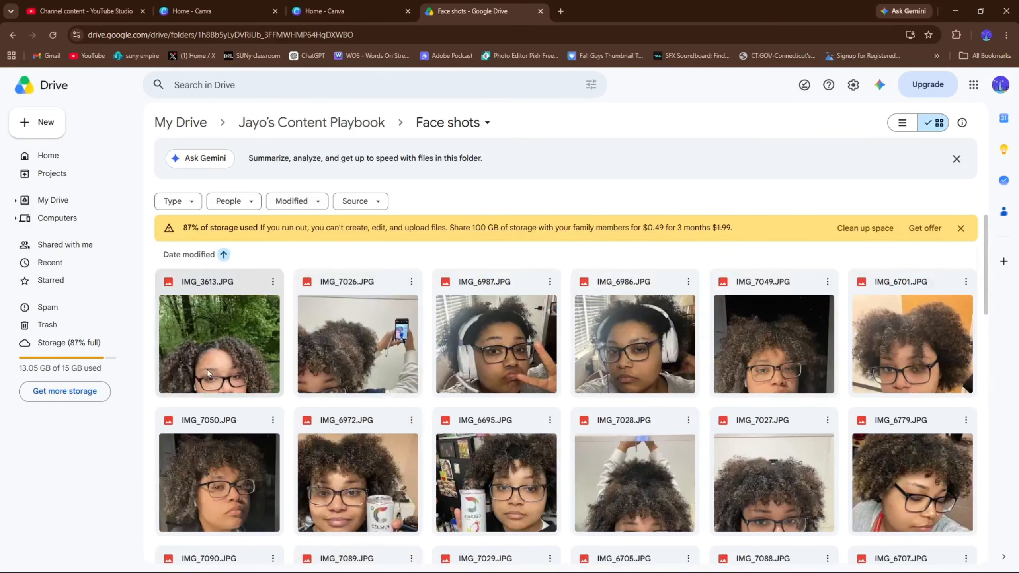
Step: Check individual portraits in the Face shots folder, including IMG_3613.JPG and IMG_7027.JPG, and review the remaining photos for a suitable shot
double_click(207, 373)
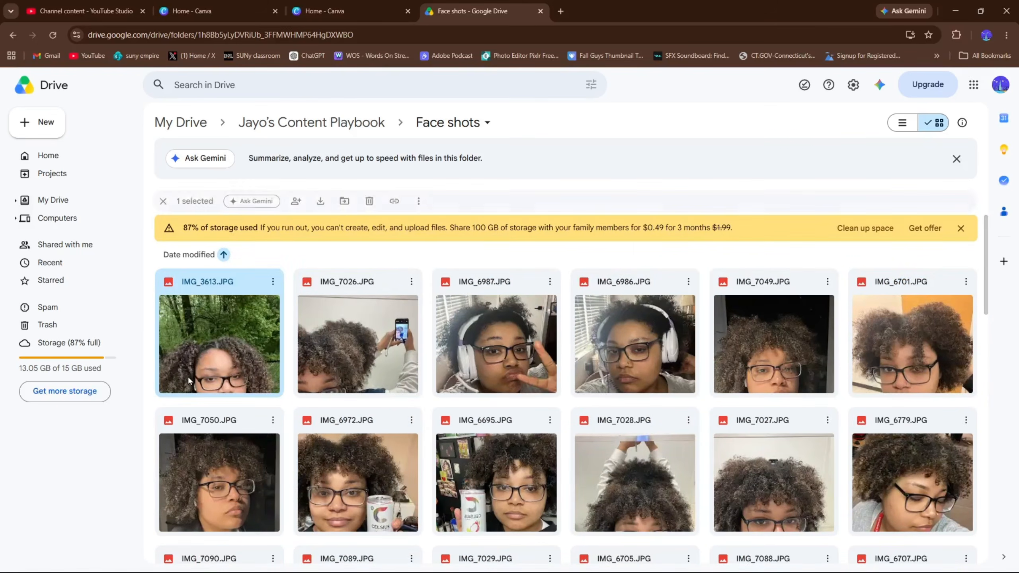
left_click(774, 355)
scroll(773, 408, "down", 2)
double_click(760, 391)
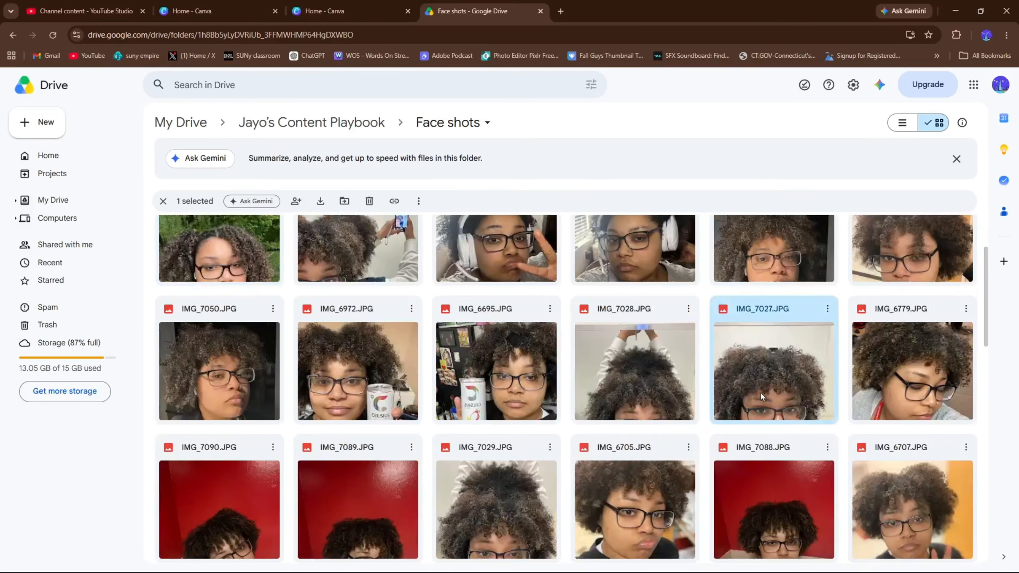
left_click(849, 381)
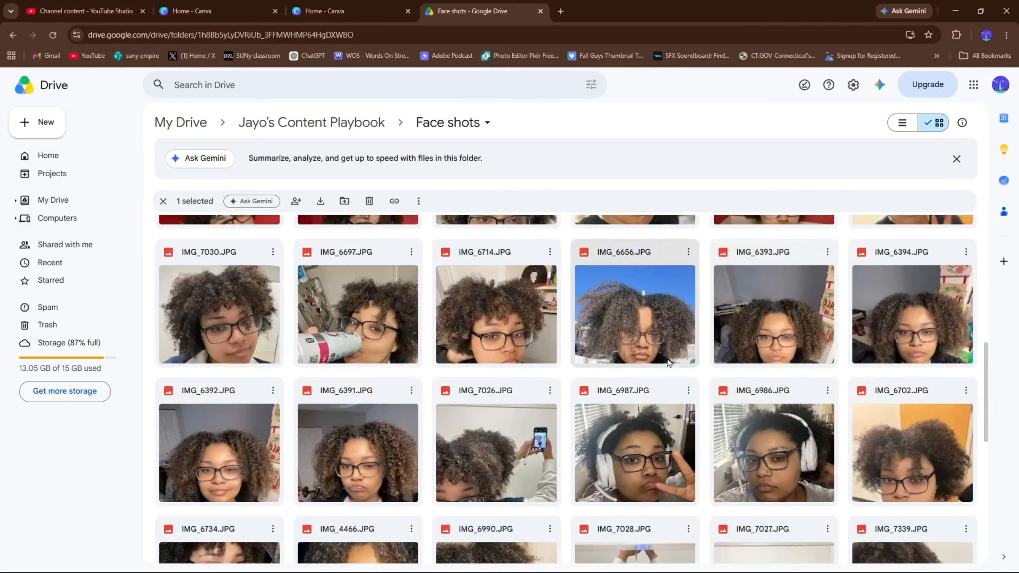
scroll(411, 308, "down", 3)
scroll(656, 322, "down", 5)
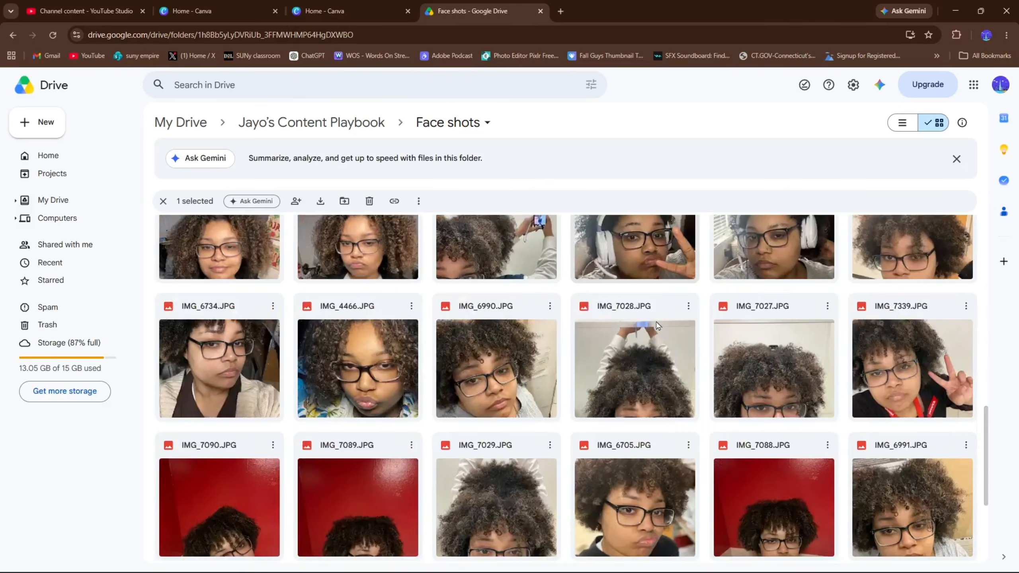
scroll(656, 322, "down", 1)
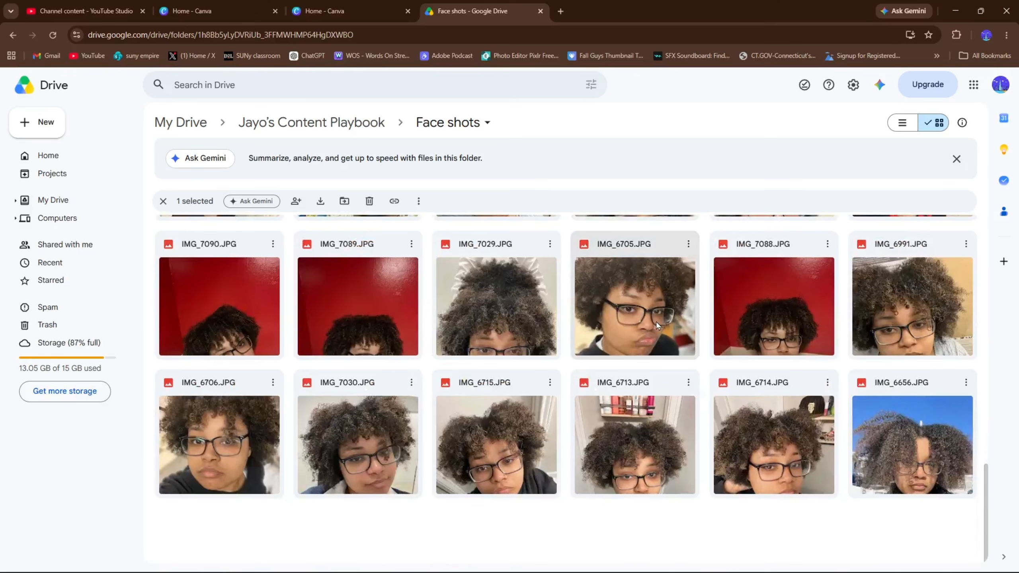
scroll(656, 322, "up", 9)
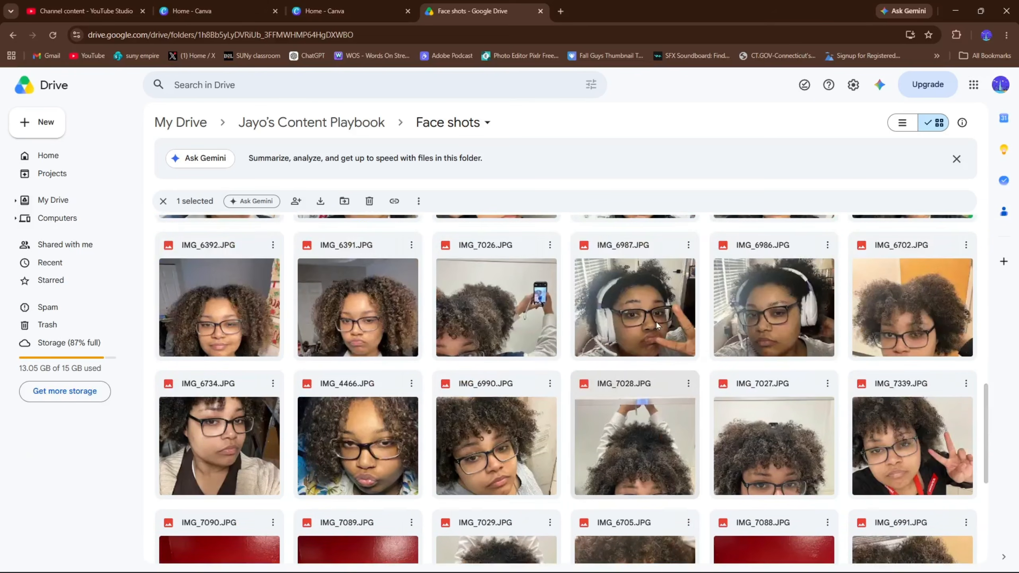
scroll(502, 281, "up", 3)
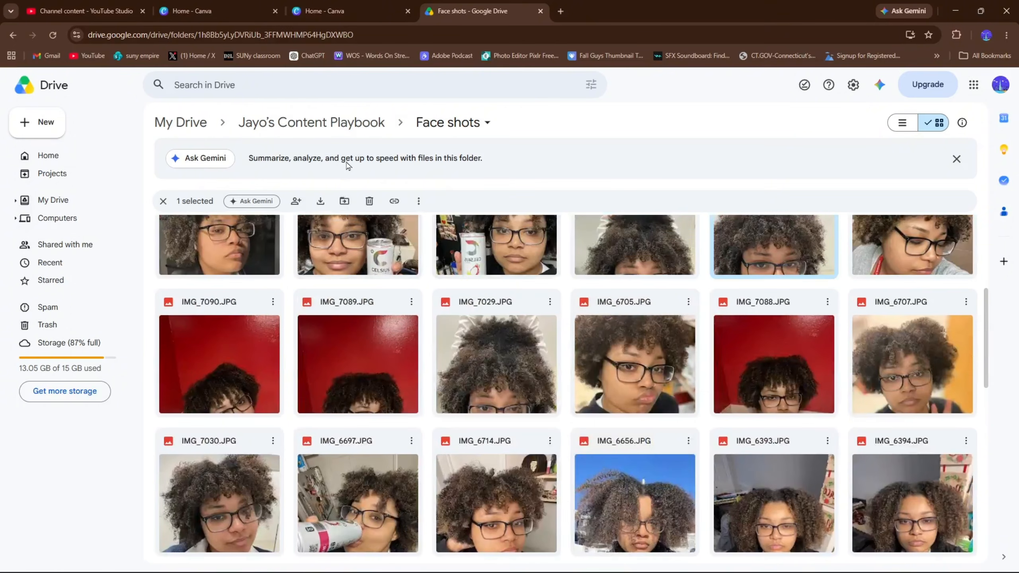
Step: Find IMG_6546.JPG in the Thumb pictures folder of Jayo's Content Playbook and download it
left_click(353, 123)
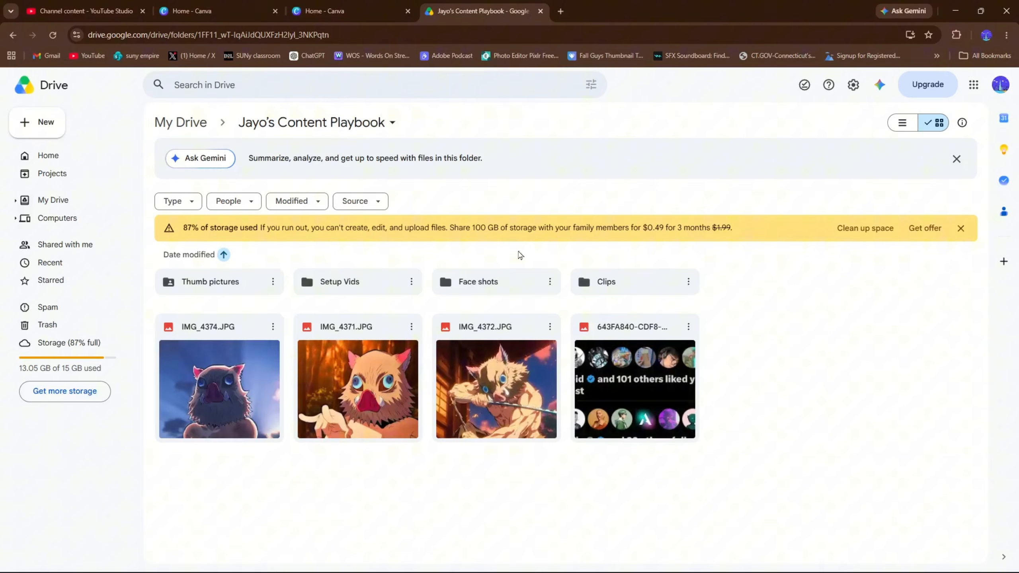
double_click(230, 287)
scroll(832, 326, "down", 15)
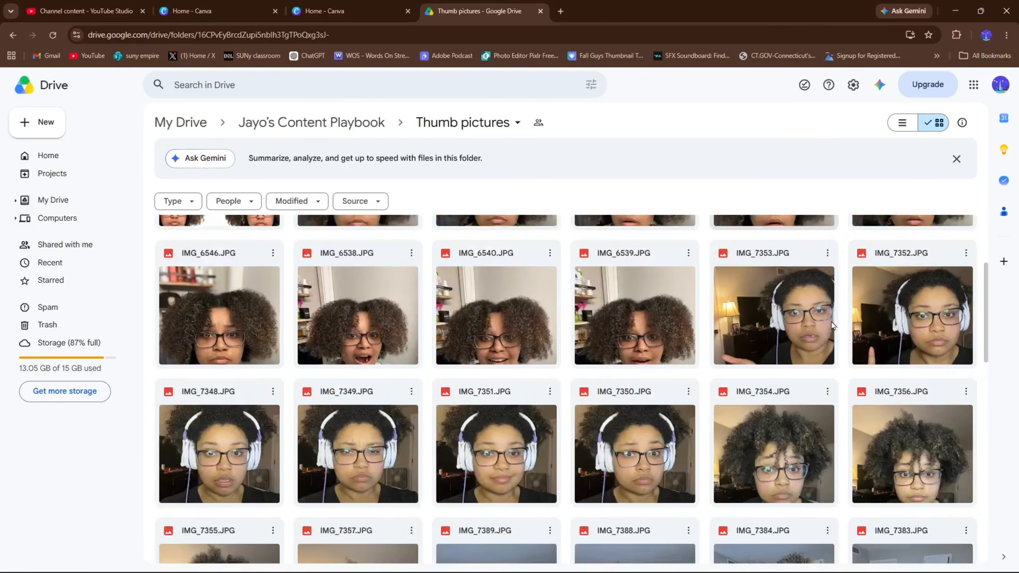
scroll(824, 321, "down", 2)
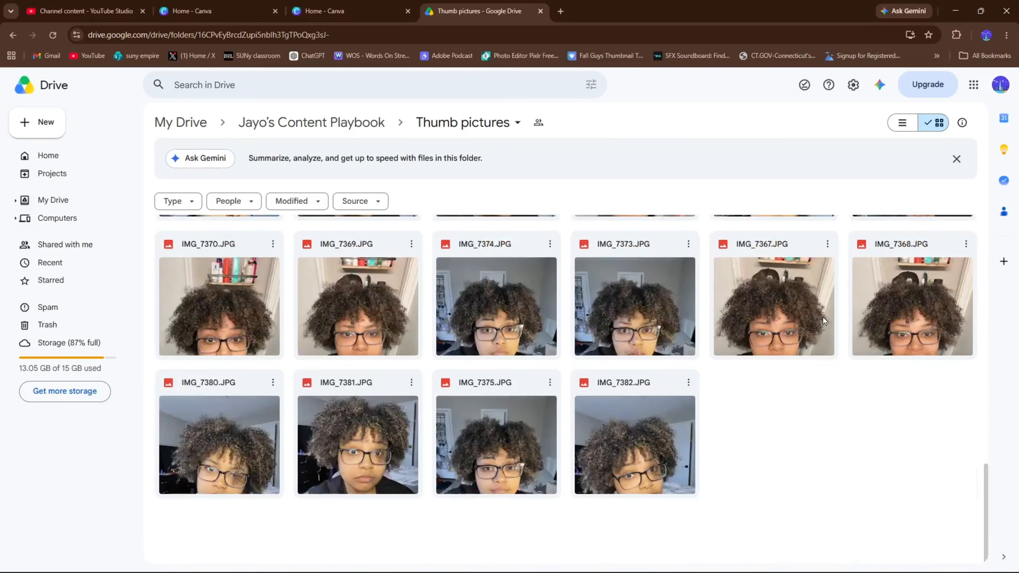
scroll(824, 321, "up", 4)
scroll(823, 320, "up", 8)
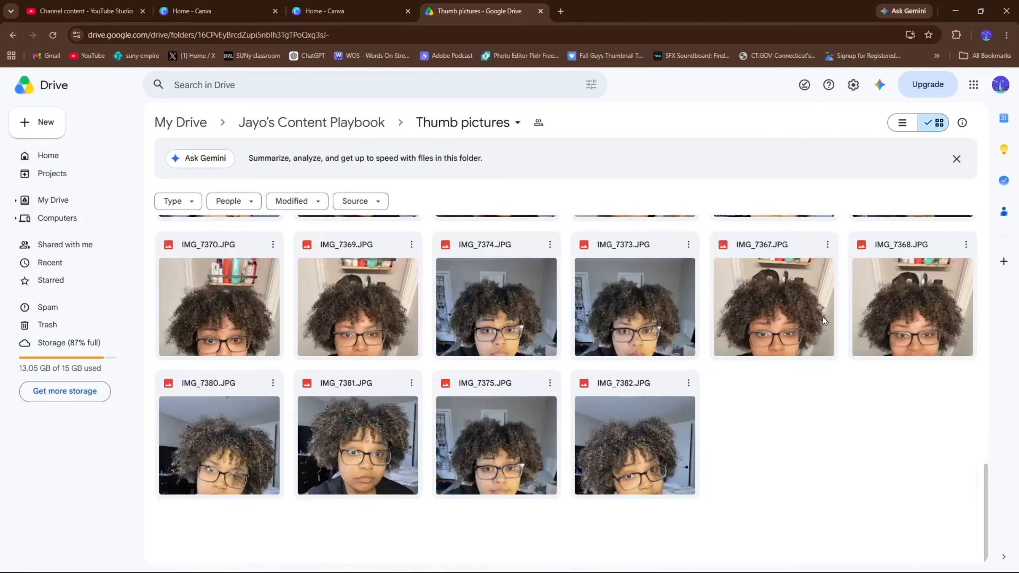
scroll(823, 317, "up", 4)
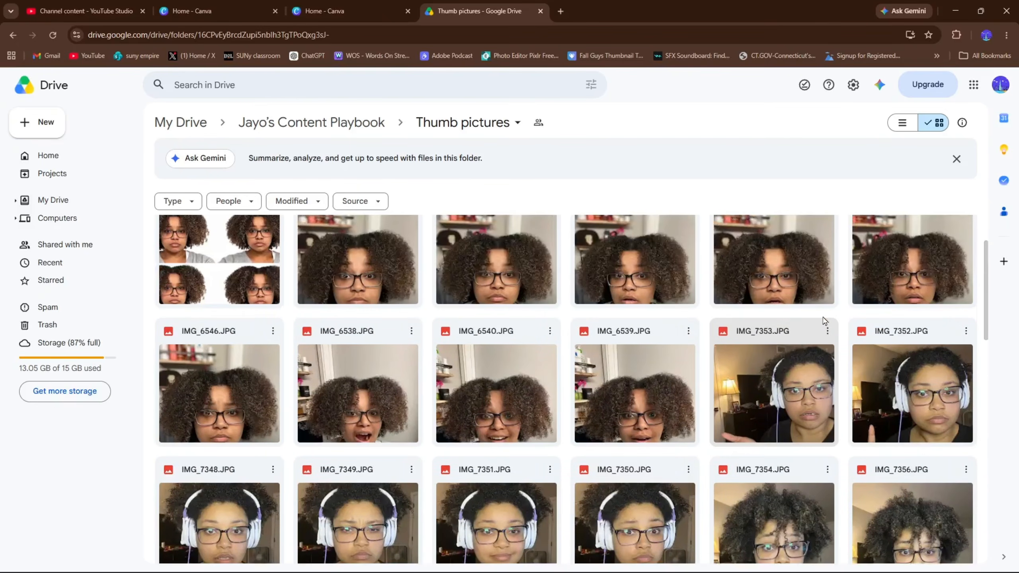
double_click(247, 401)
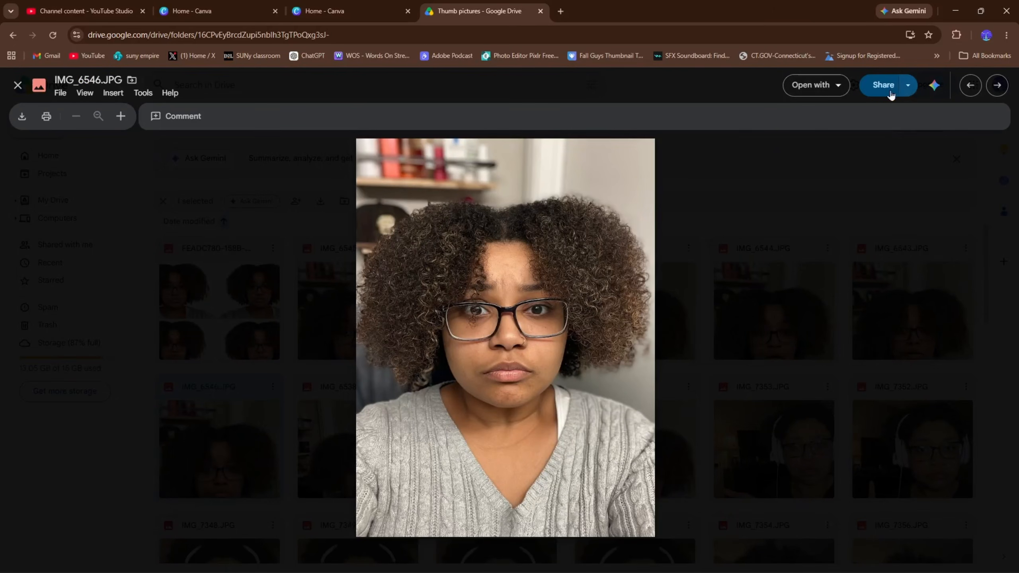
left_click(19, 120)
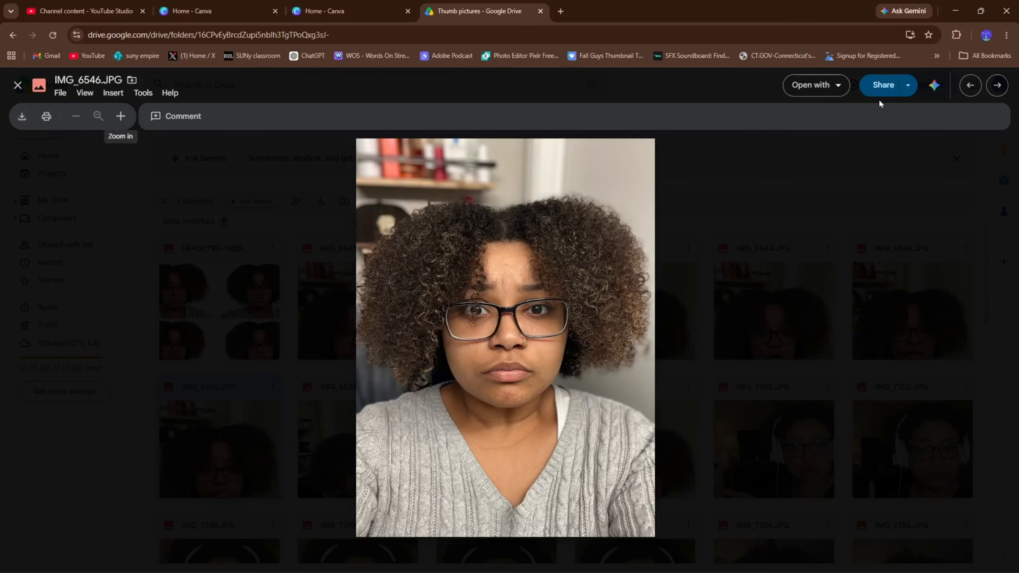
Step: Go to the Pixlr photo editor at pixlr.com/editor in a new browser tab and dismiss its What's new announcement
left_click(560, 11)
type("F")
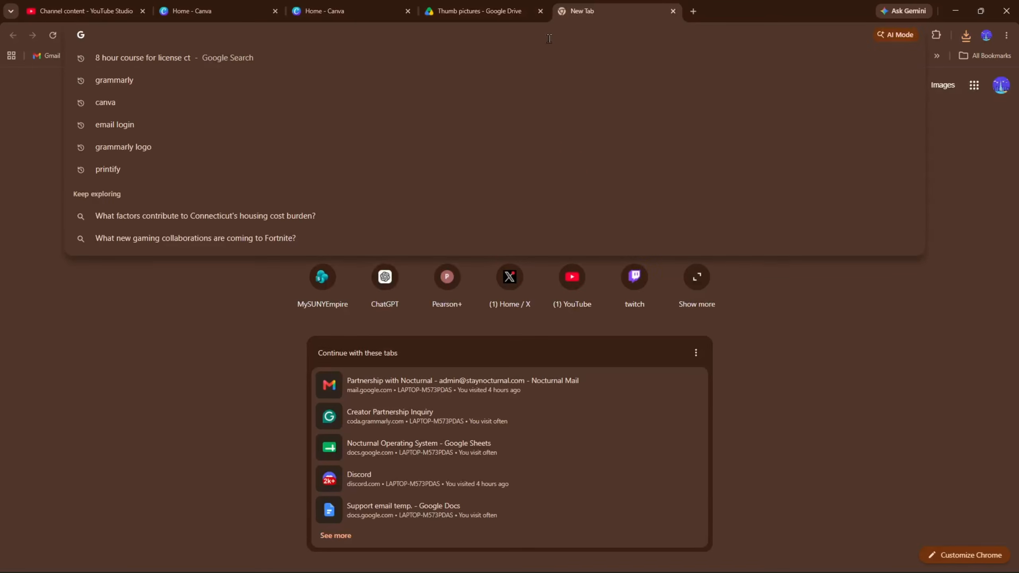
type("r")
key("BackSpace")
key("BackSpace")
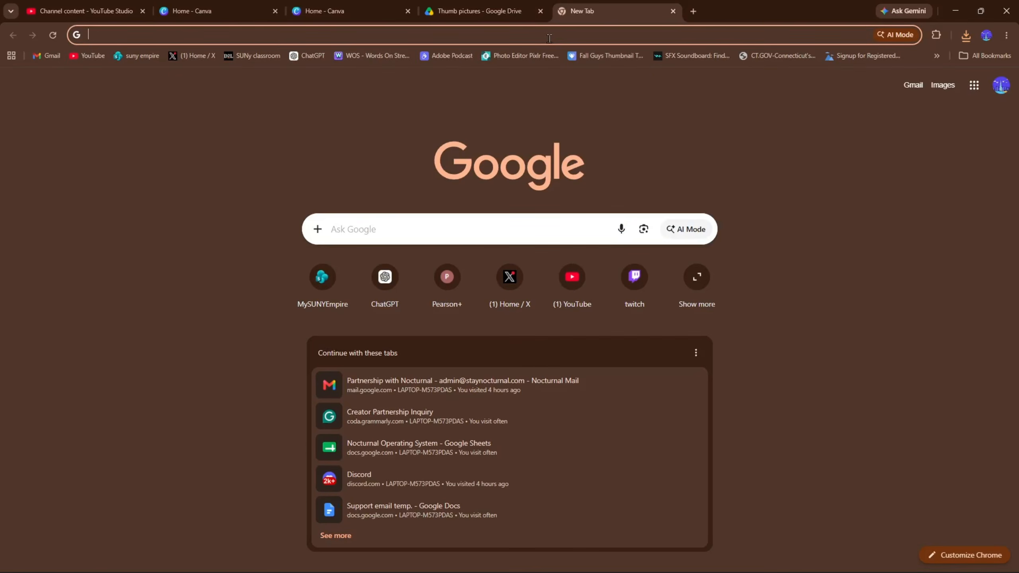
type("PiX")
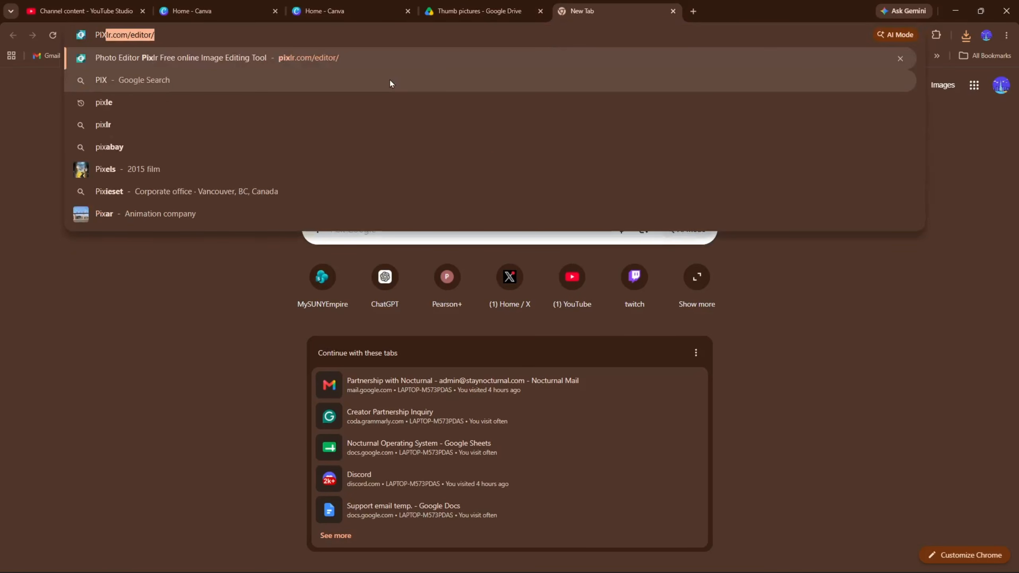
left_click(377, 63)
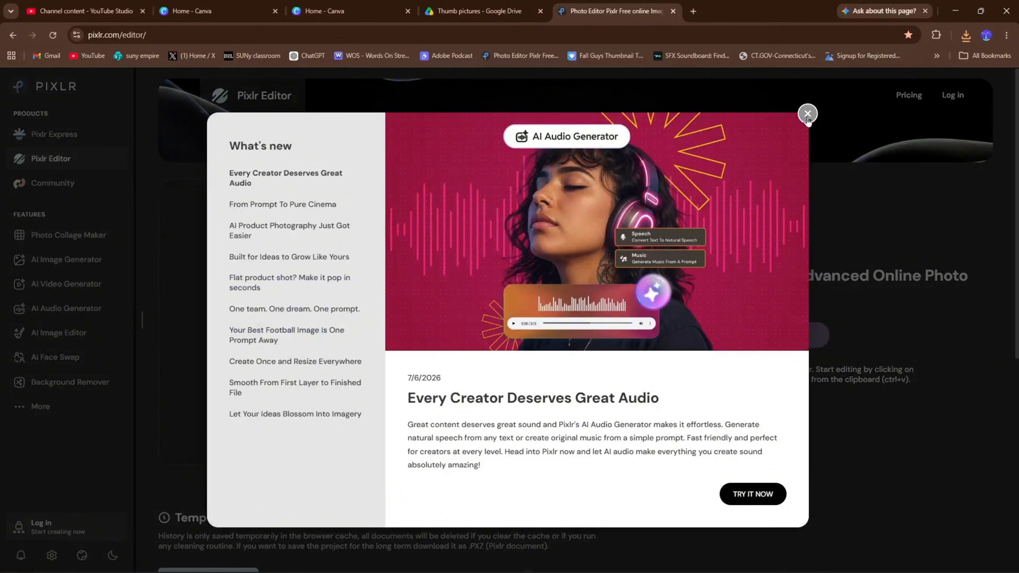
left_click(808, 113)
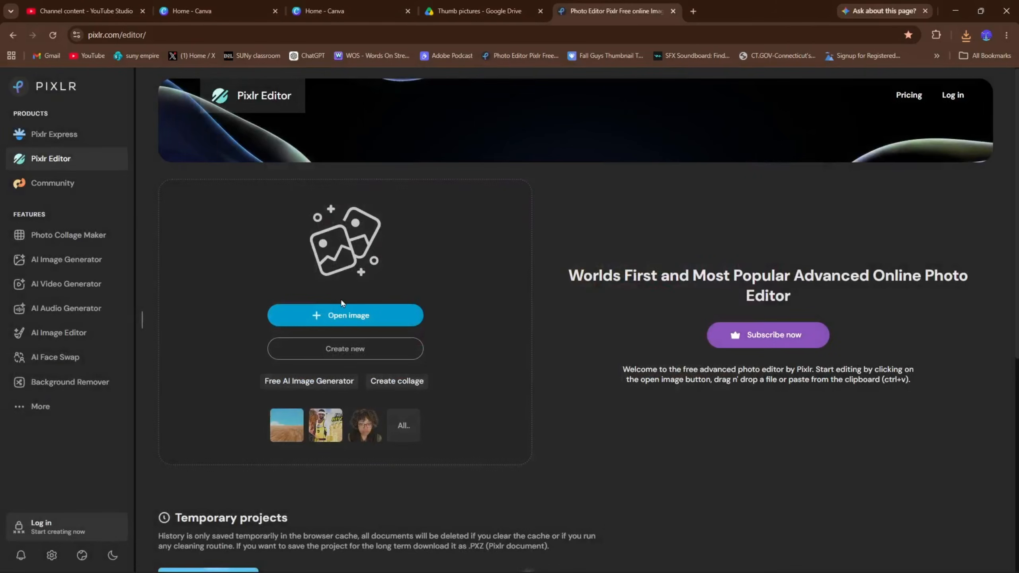
Step: Open the downloaded portrait in Pixlr at Full HD size, 1440 x 1920, and unlock its Background layer
left_click(316, 317)
double_click(232, 238)
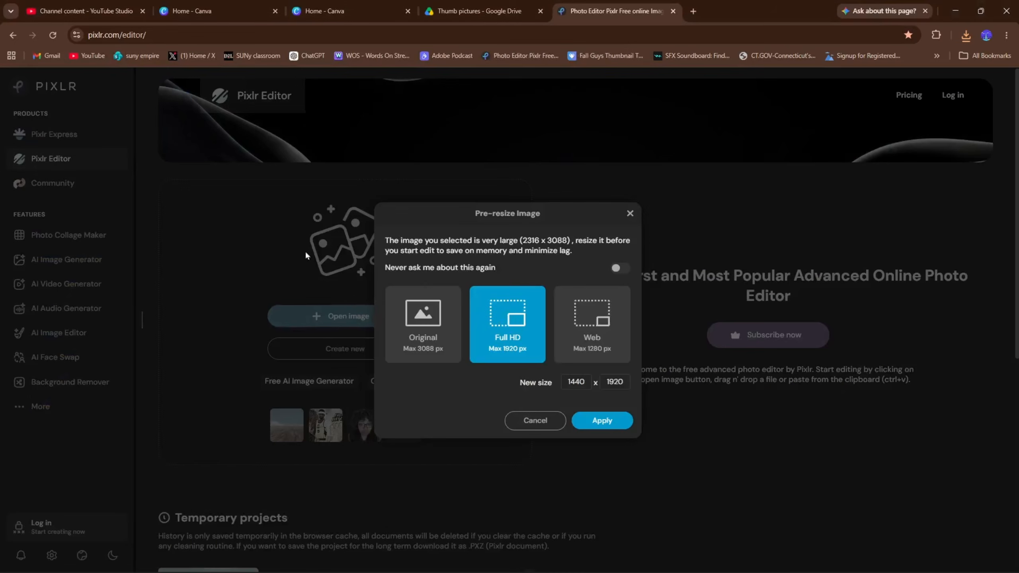
left_click(600, 423)
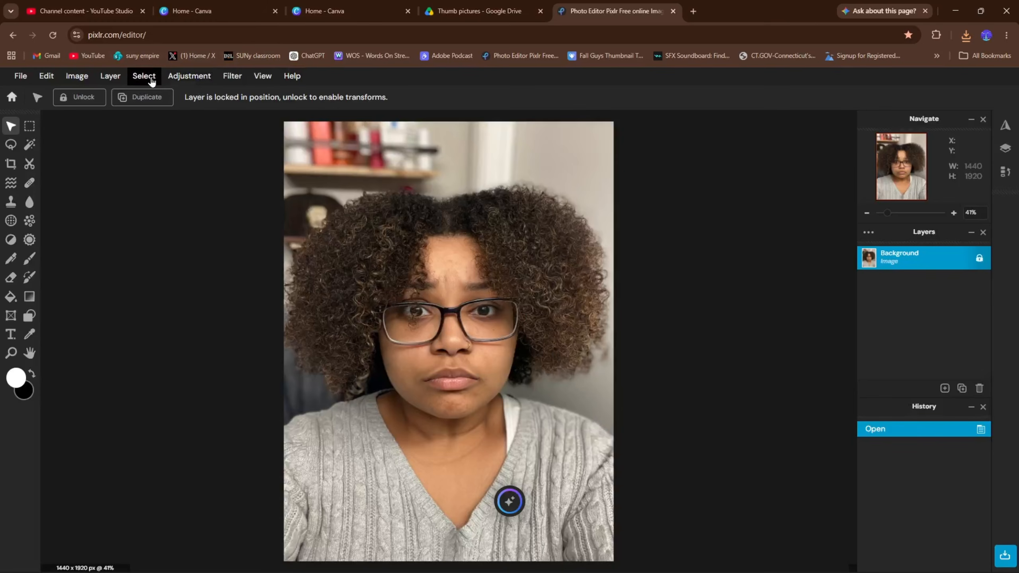
left_click(975, 257)
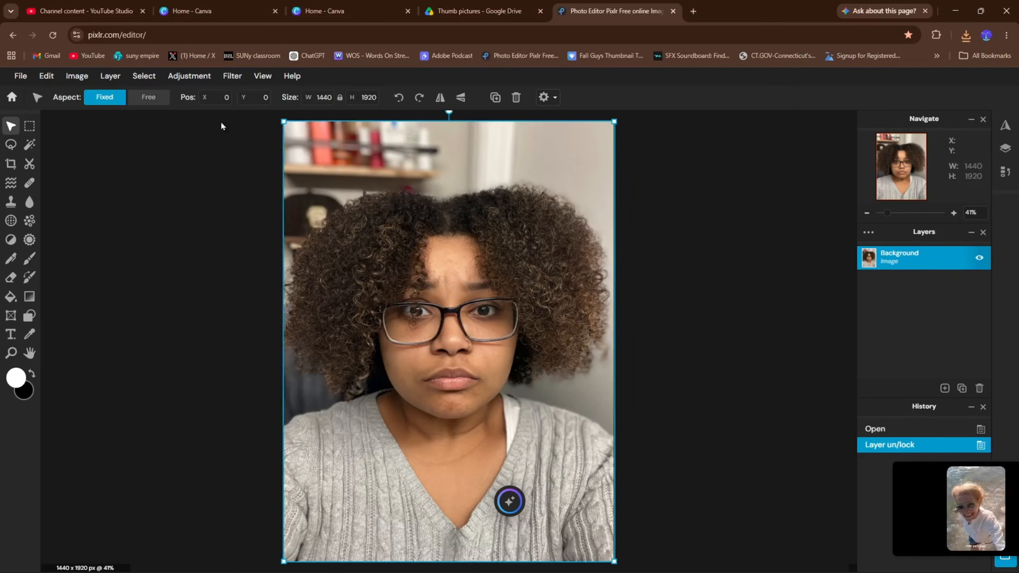
left_click(116, 77)
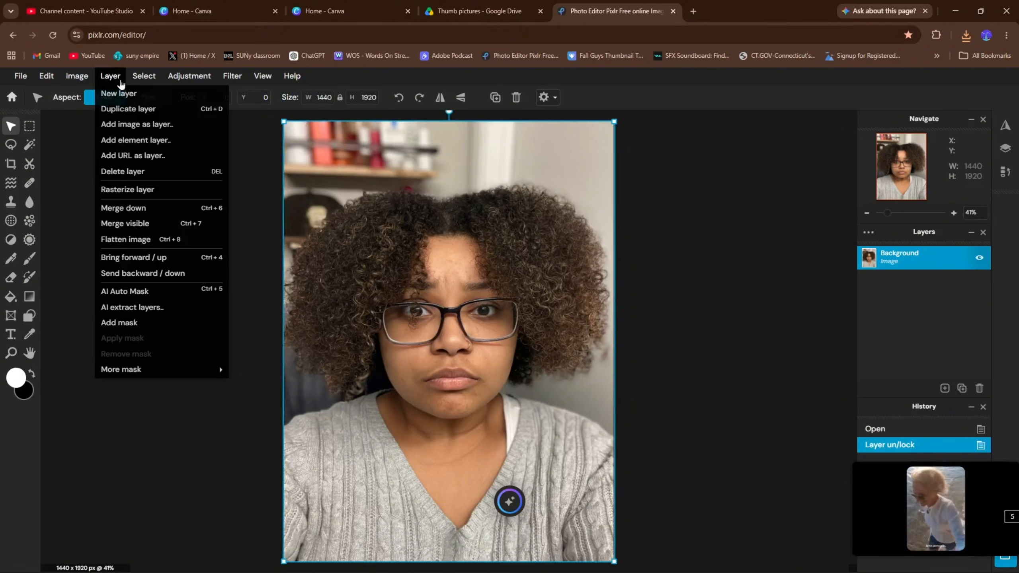
Step: Outline the backdrop around the person's hair and shoulders with the polygonal lasso and delete it
left_click(17, 145)
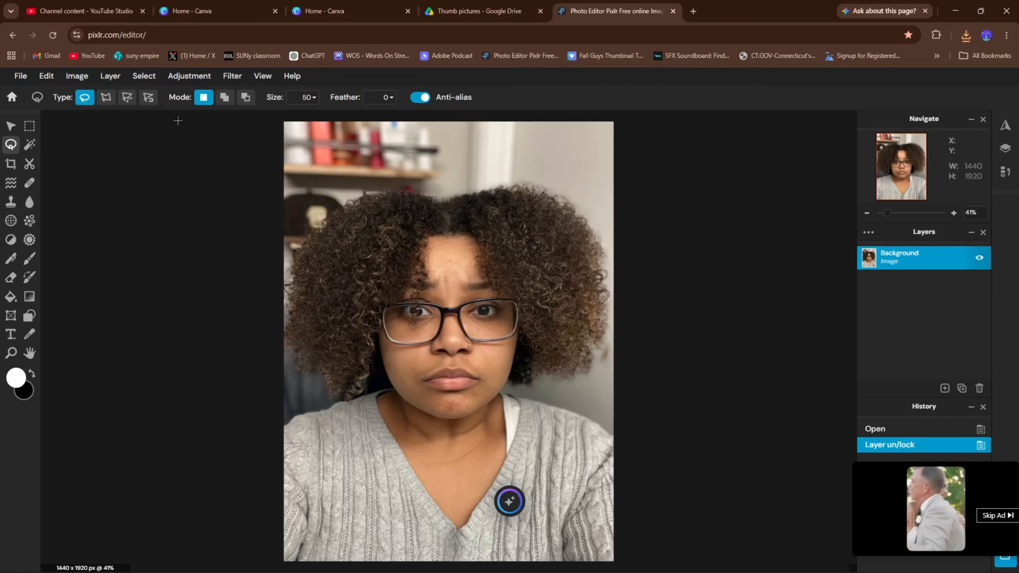
left_click(104, 99)
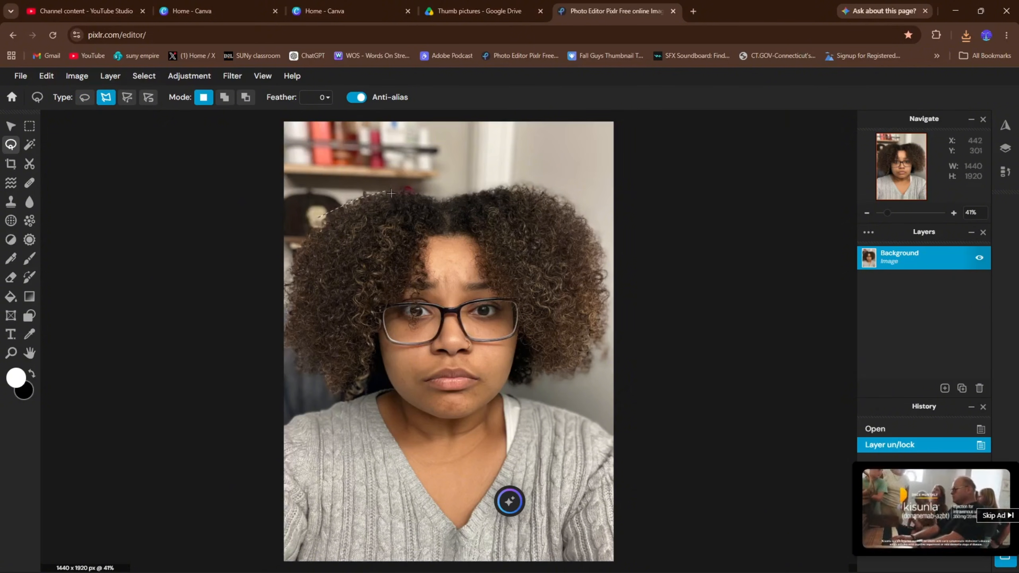
left_click(447, 200)
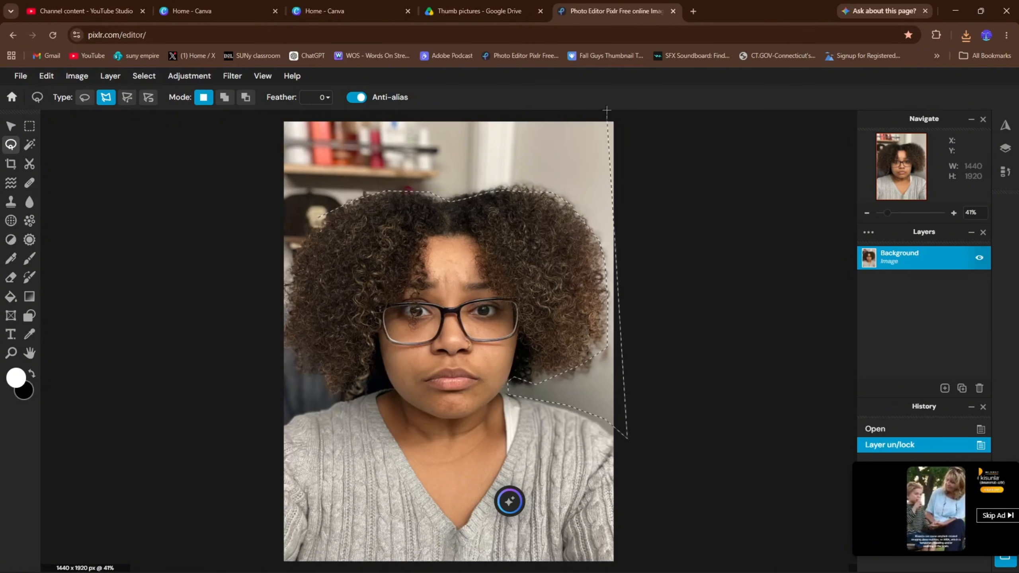
left_click(242, 120)
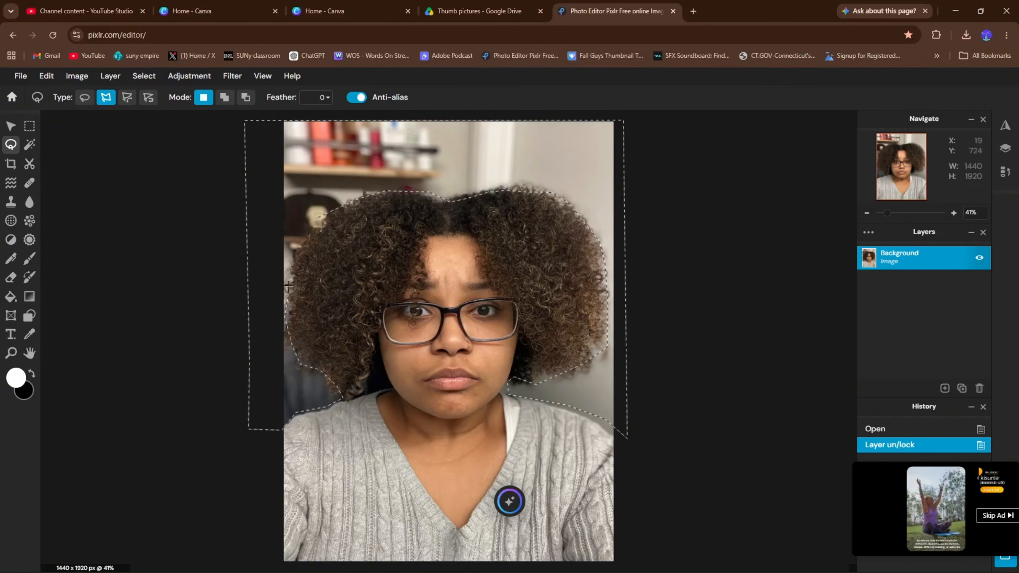
left_click(316, 220)
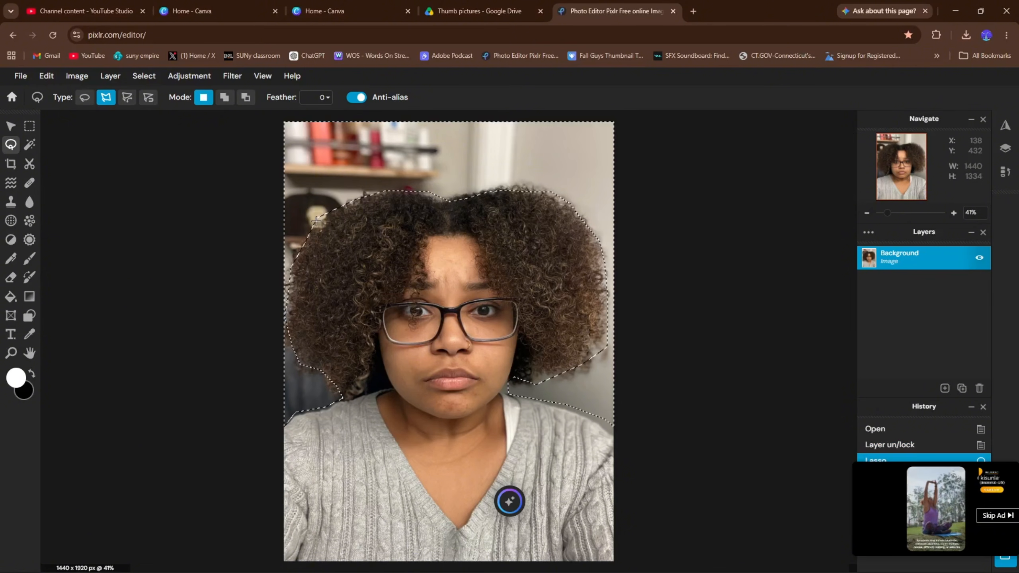
key("Delete")
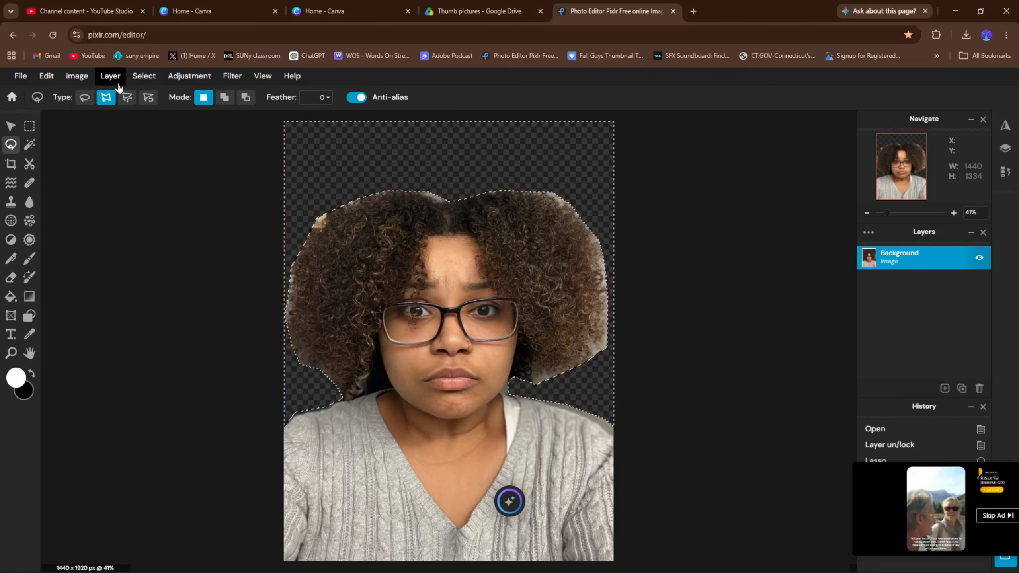
left_click(146, 83)
left_click(146, 84)
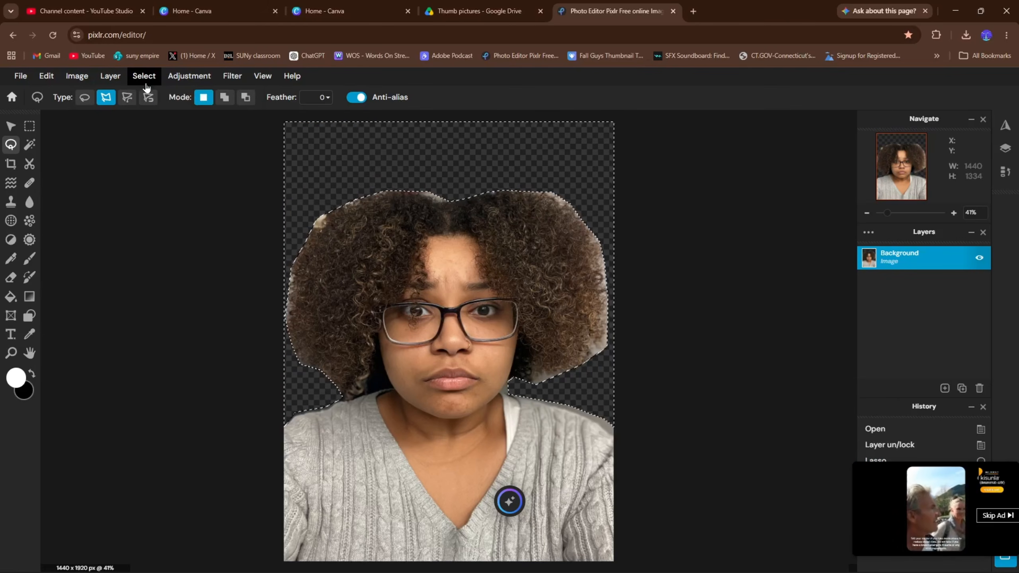
Step: Clear the lasso selection around the cut-out and switch to the Arrange tool
right_click(369, 157)
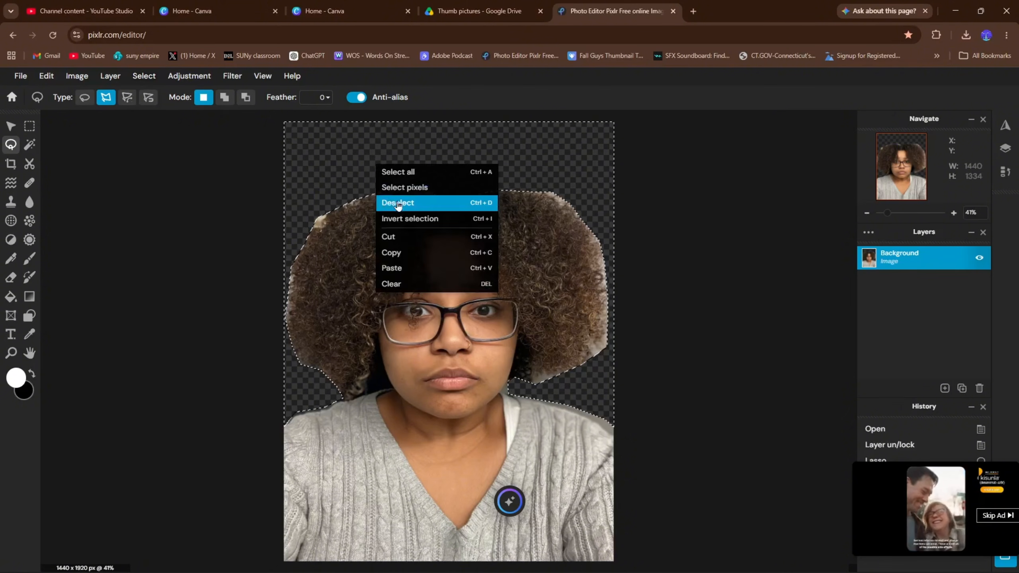
left_click(376, 195)
left_click(10, 126)
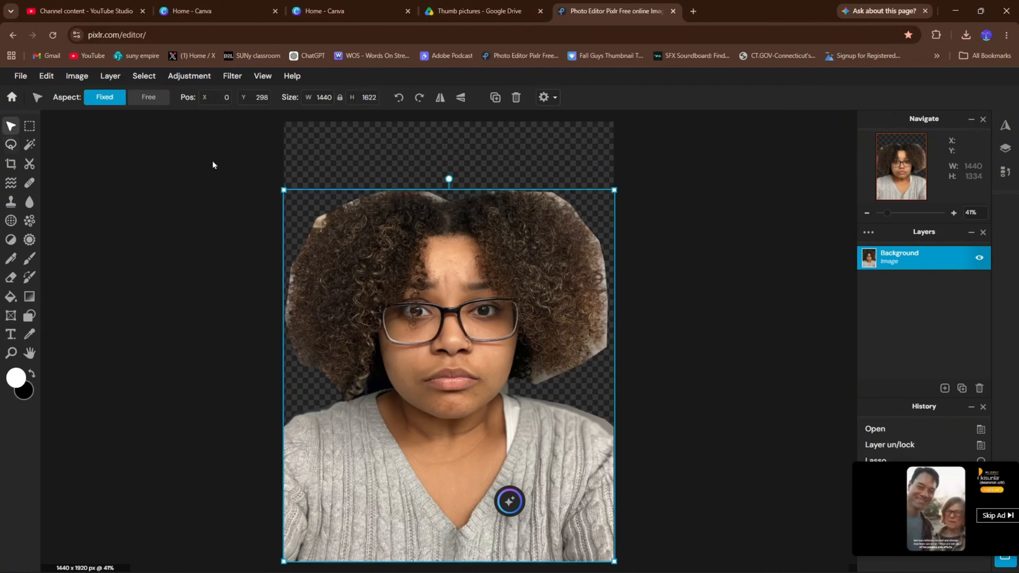
Step: Select the whole image, change the selection to the automatically detected subject, and delete the selected area
left_click(143, 76)
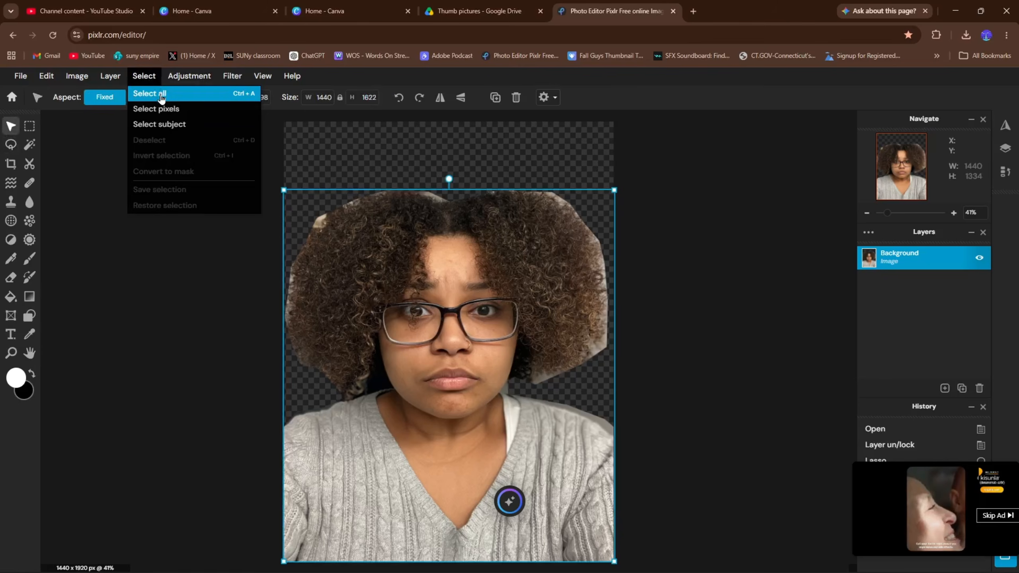
left_click(146, 94)
left_click(191, 76)
mouse_move(148, 78)
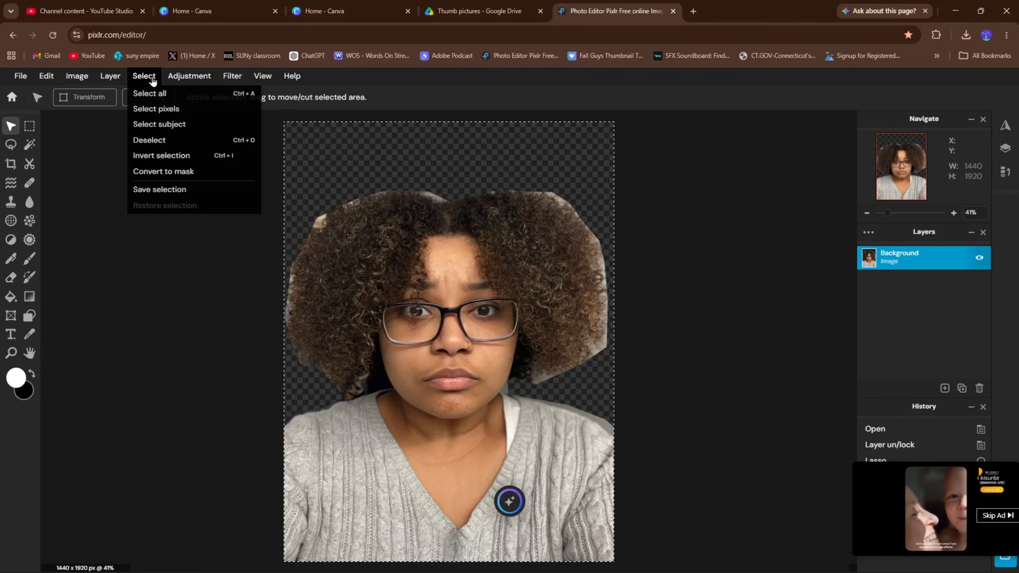
left_click(156, 125)
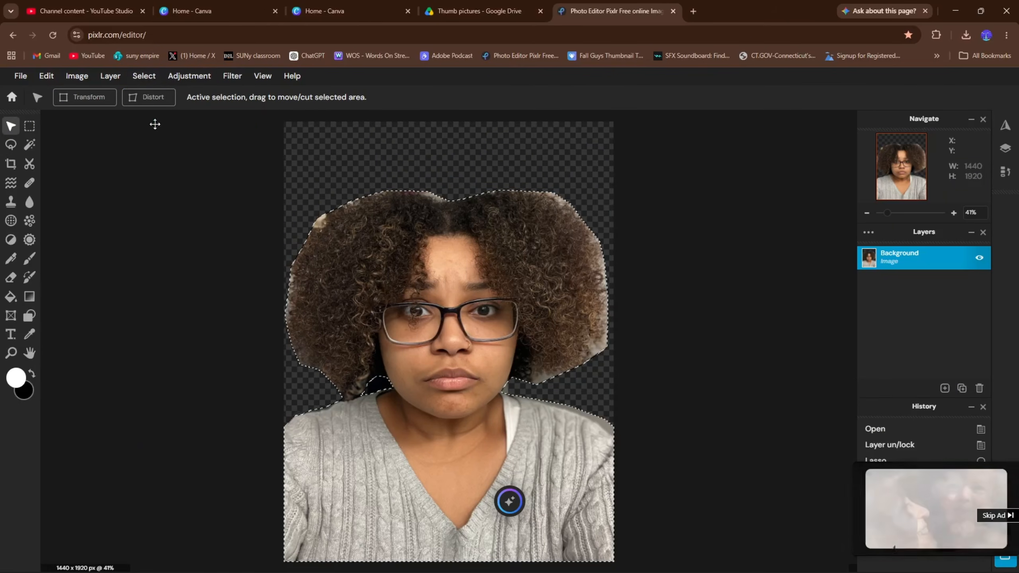
key("Delete")
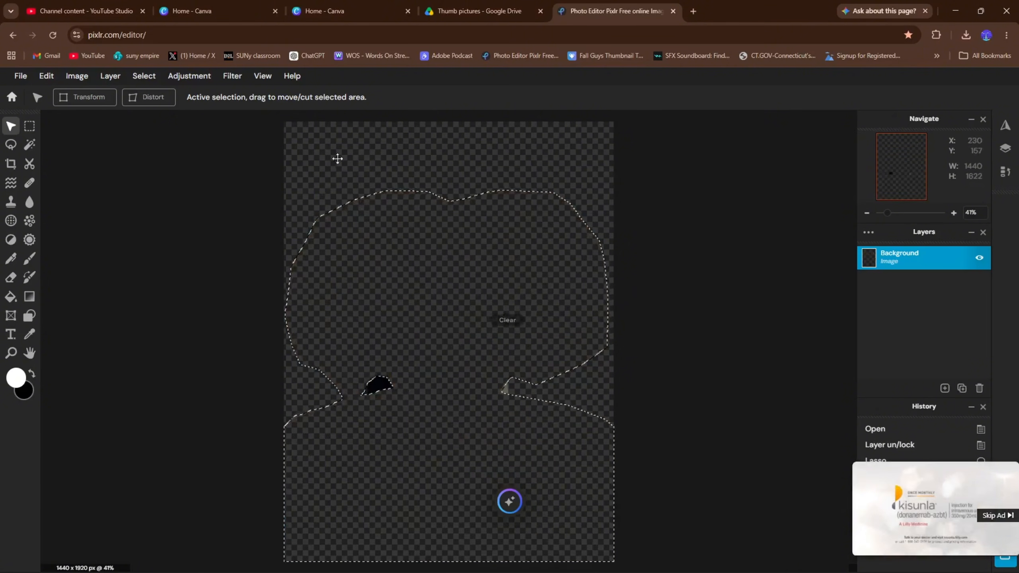
Step: Undo the edits back to the lasso outline, including the deletion of the backdrop
key("ctrl+z")
key("ctrl+z")
key("ctrl+z")
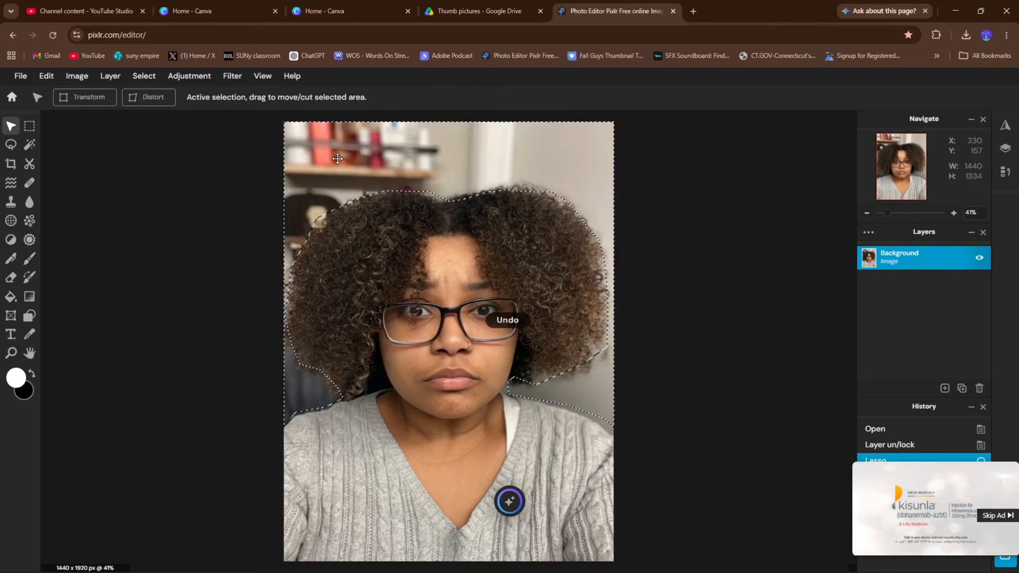
Step: Replace the lasso outline with a selection of all the layer's pixels and invert it
left_click(142, 76)
left_click(156, 109)
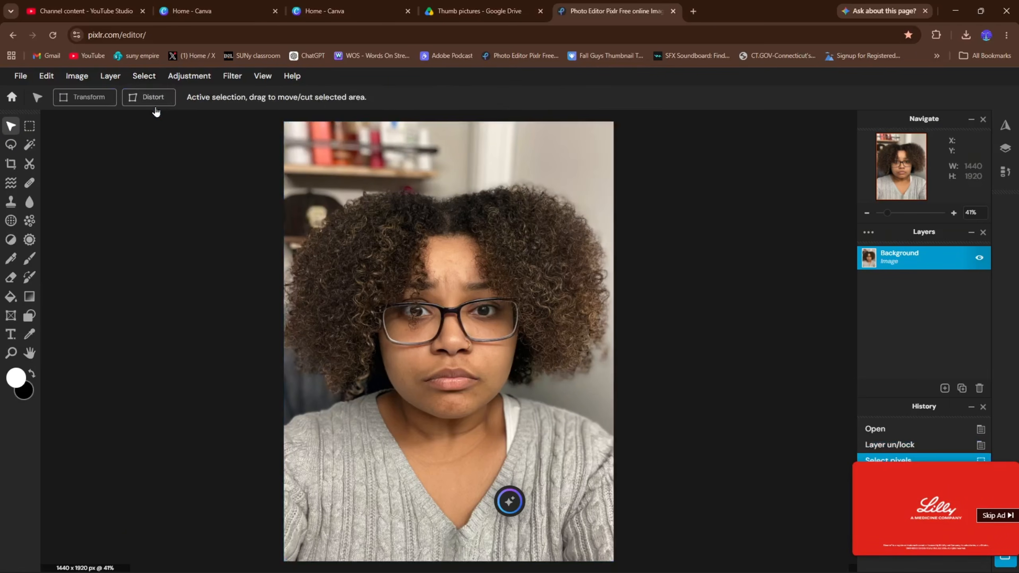
right_click(337, 158)
left_click(375, 235)
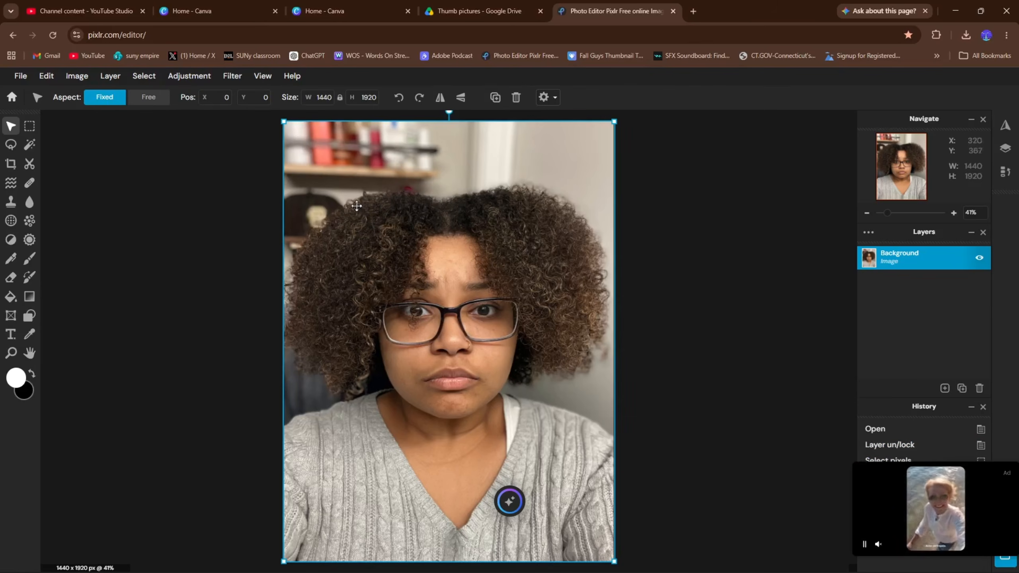
Step: Select the subject automatically, invert the selection, and clear the backdrop around the person several times over
left_click(144, 77)
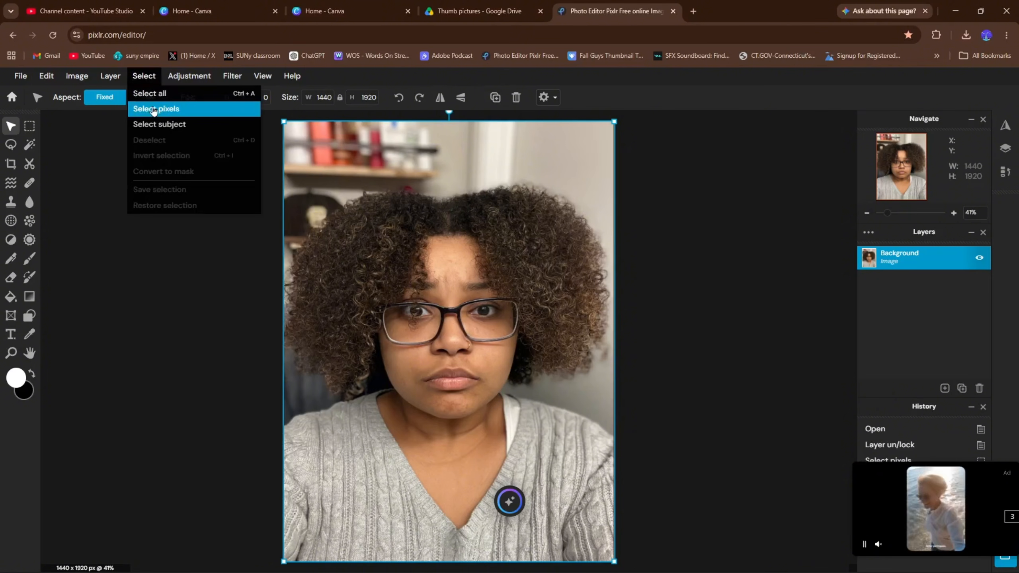
left_click(159, 124)
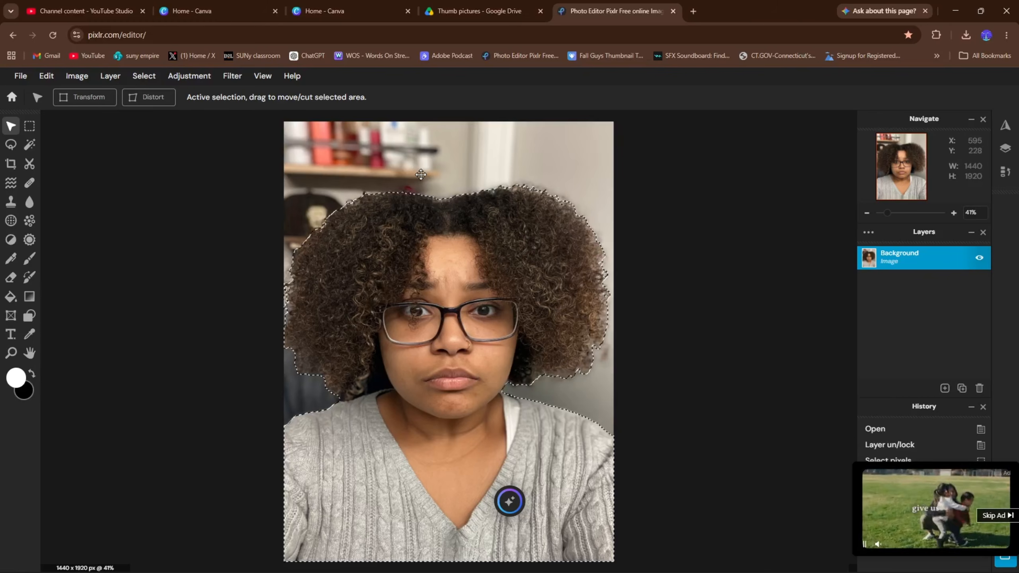
right_click(347, 234)
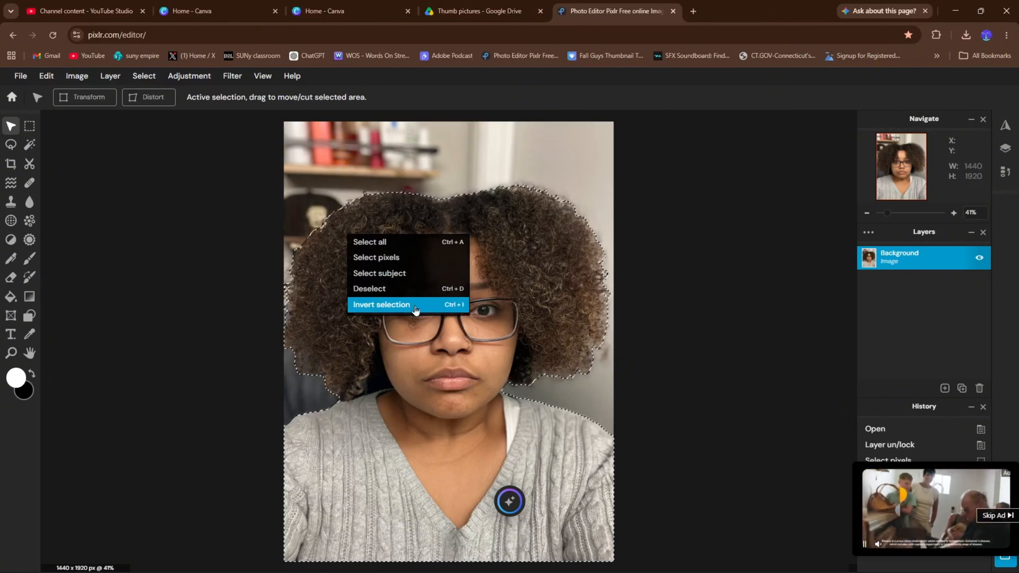
left_click(401, 303)
key("Delete")
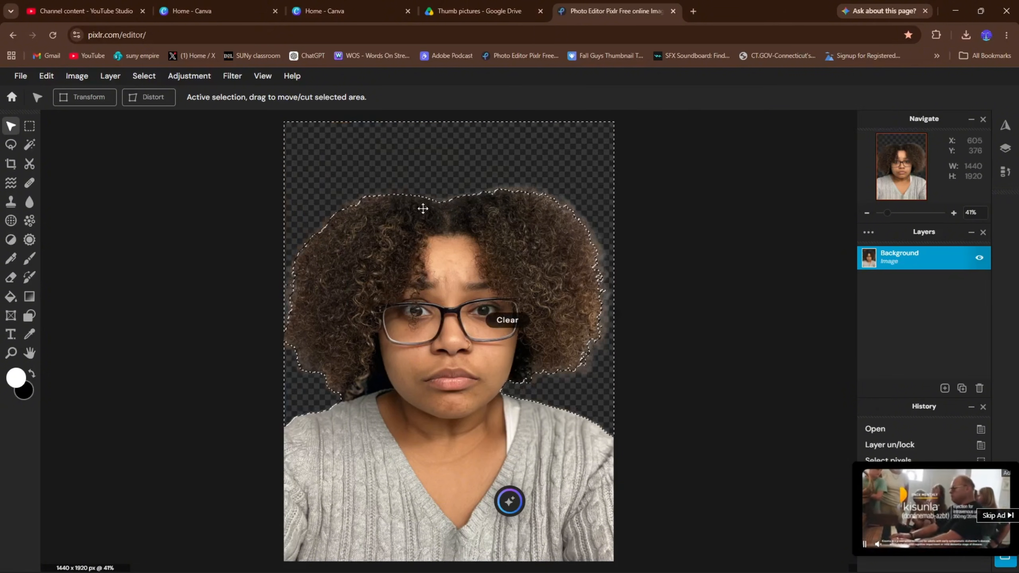
key("Delete")
key("Delete")
key("Delete")
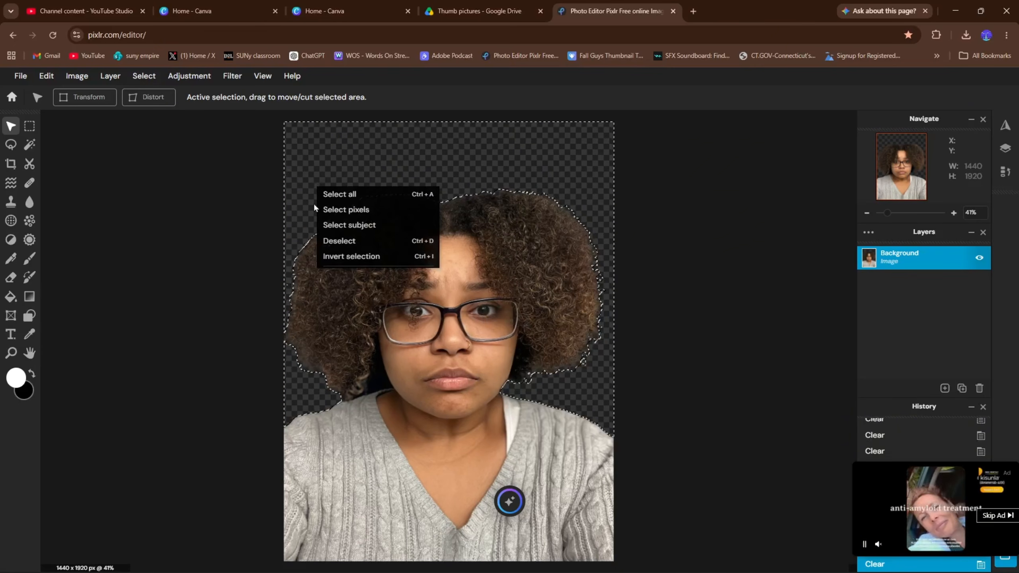
Step: Remove the selection around the cut-out and deselect the Background layer
right_click(317, 188)
left_click(340, 241)
left_click(634, 317)
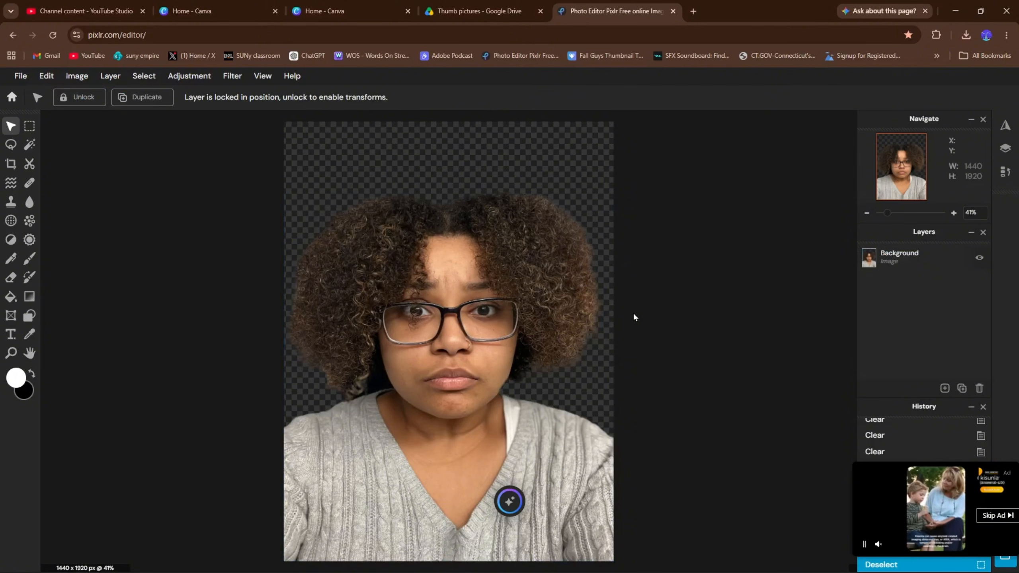
Step: View the save options for the cut-out, look through the Canva and Google Drive tabs, and close the options back in Pixlr
left_click(20, 76)
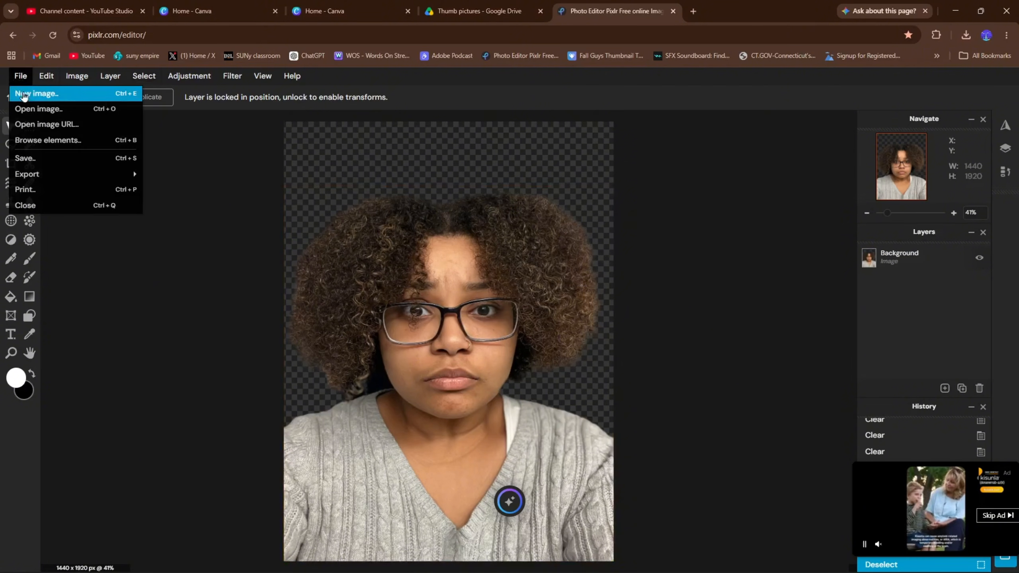
left_click(34, 164)
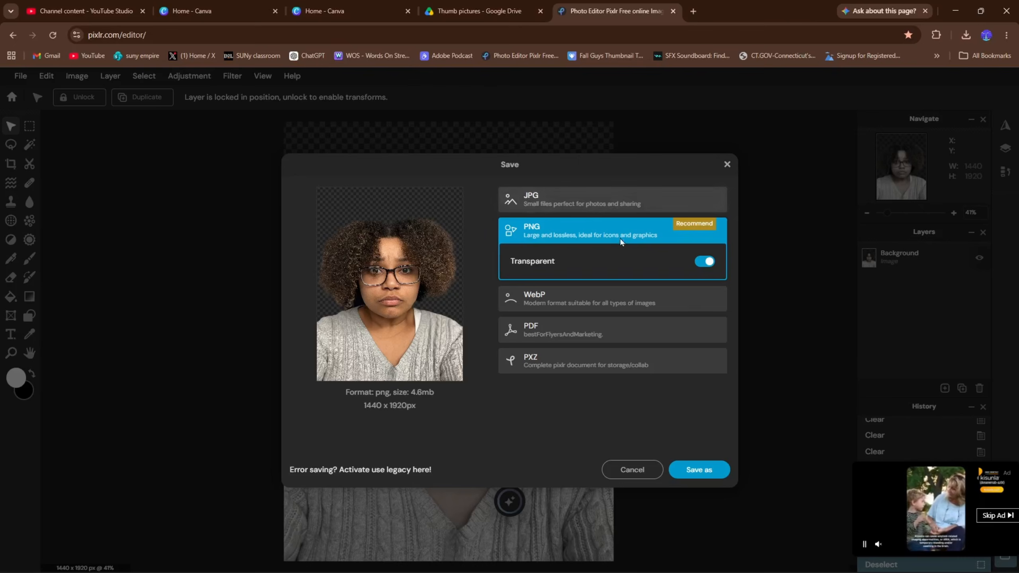
left_click(328, 14)
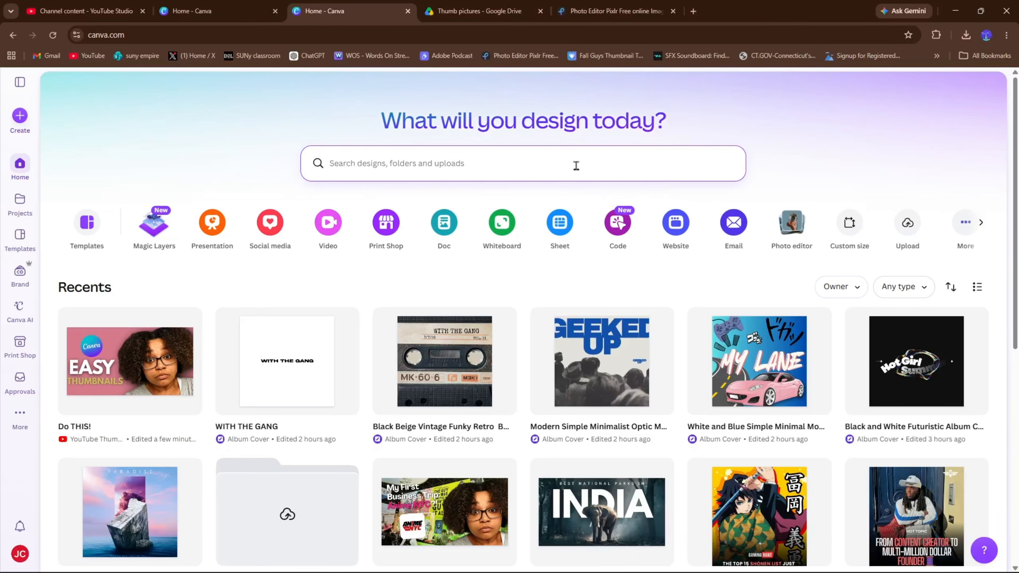
left_click(434, 15)
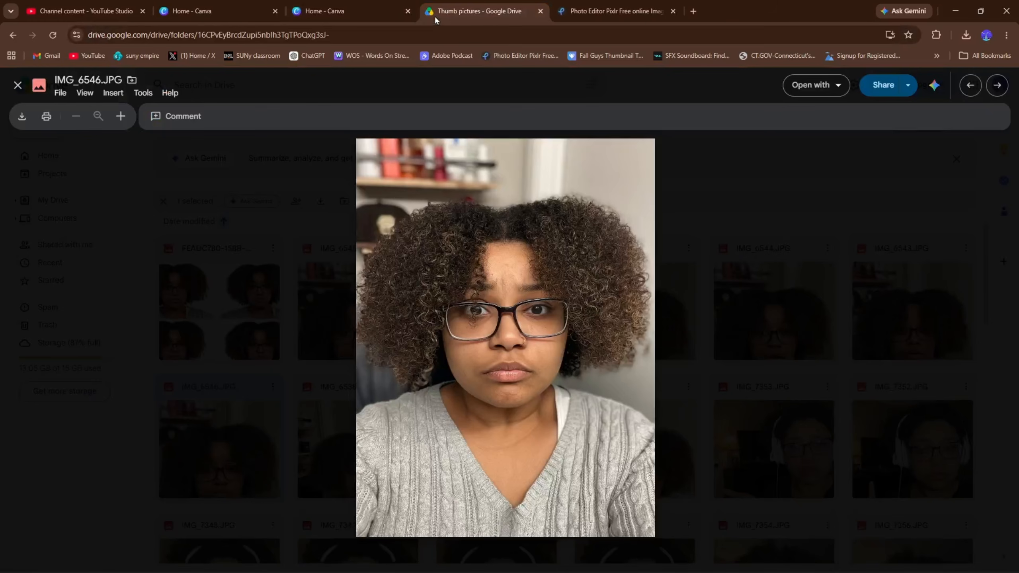
left_click(323, 12)
left_click(213, 9)
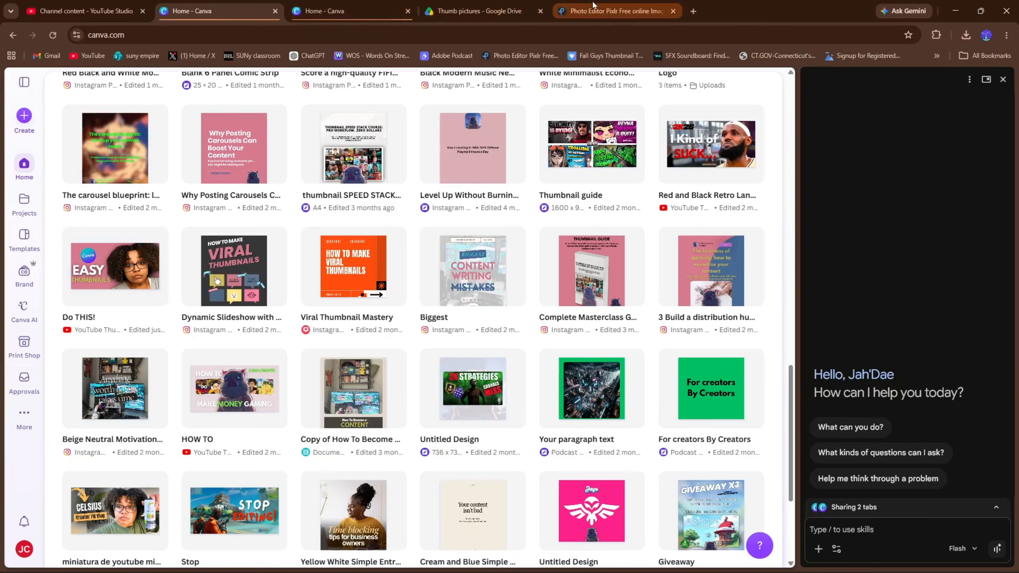
left_click(593, 8)
left_click(723, 163)
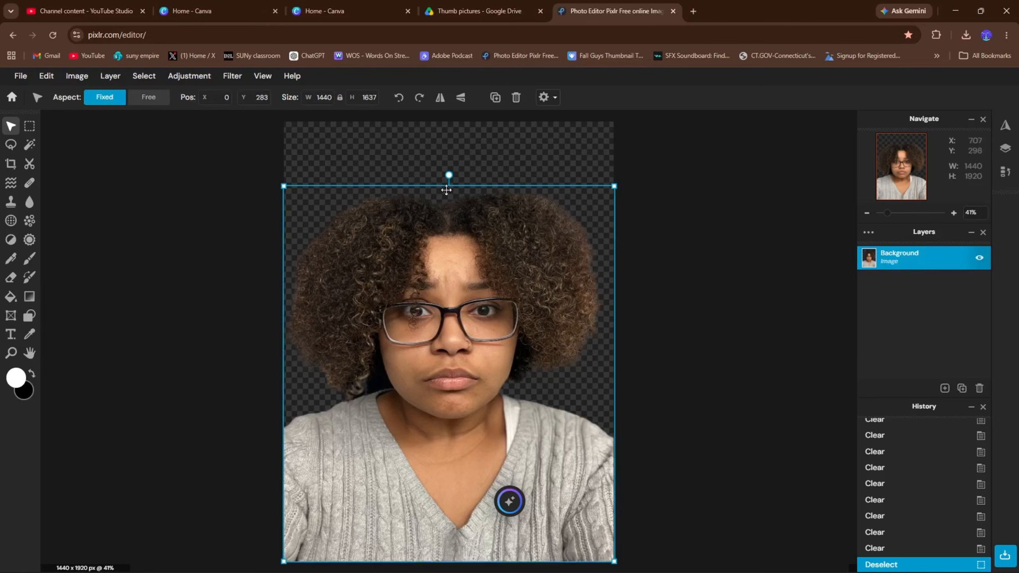
Step: Undo the deselection, the repeated backdrop clears, and the inverted subject selection
key("ctrl+z")
key("ctrl+z")
key("ctrl+z")
key("ctrl+z")
key("ctrl+z")
key("ctrl+z")
key("ctrl+z")
key("ctrl+z")
key("ctrl+z")
key("ctrl+z")
key("ctrl+z")
key("ctrl+z")
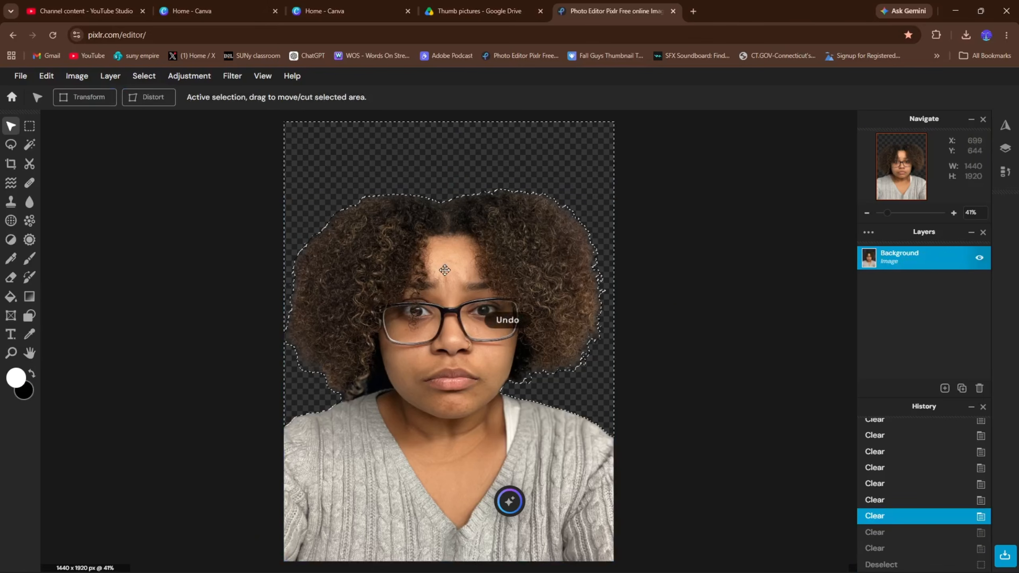
key("ctrl+z")
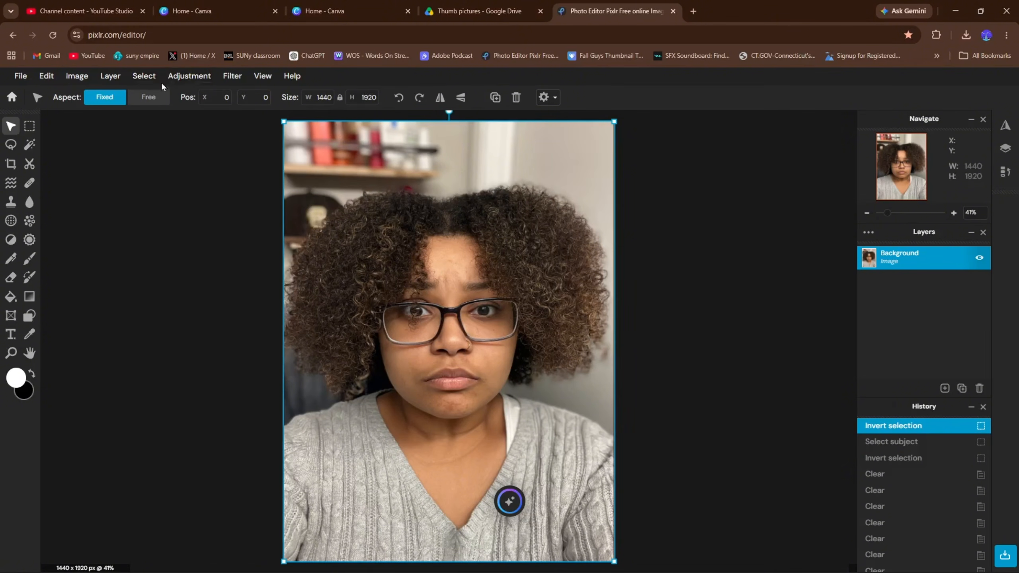
Step: Select the subject in the restored photo, invert the selection, and clear the backdrop once to keep softer hair edges
left_click(144, 76)
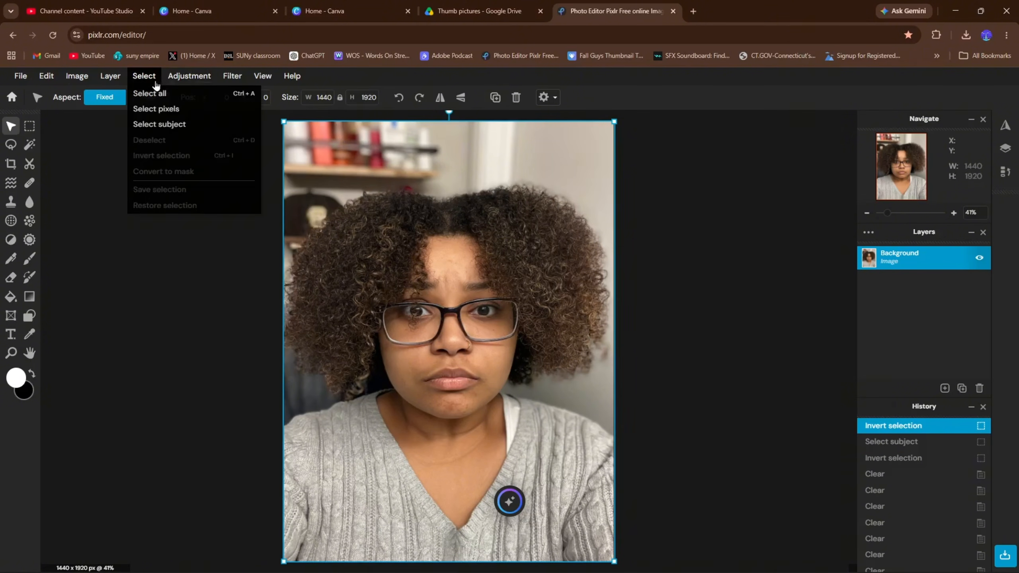
left_click(158, 125)
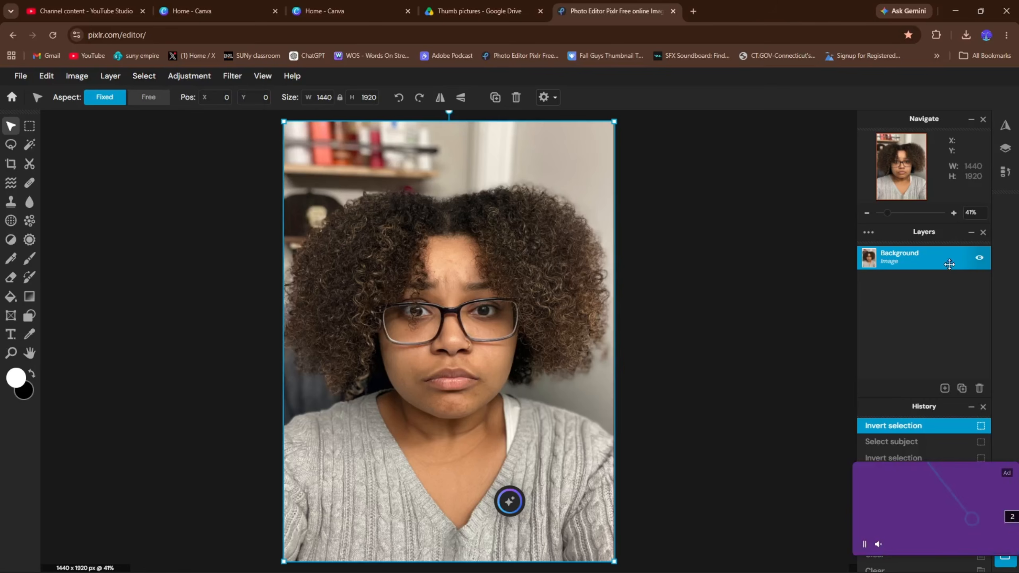
left_click(193, 76)
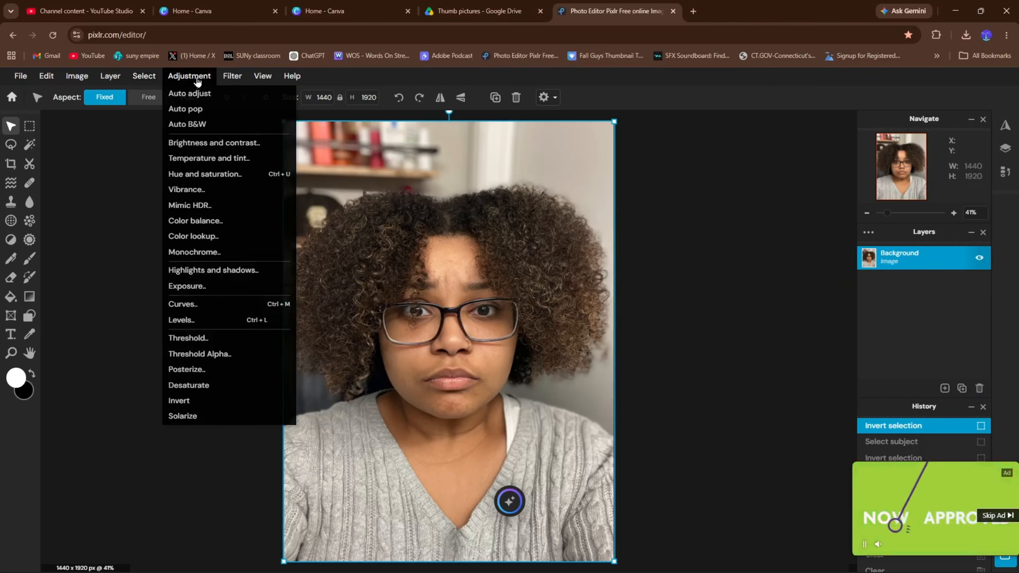
left_click(196, 77)
left_click(142, 77)
left_click(148, 125)
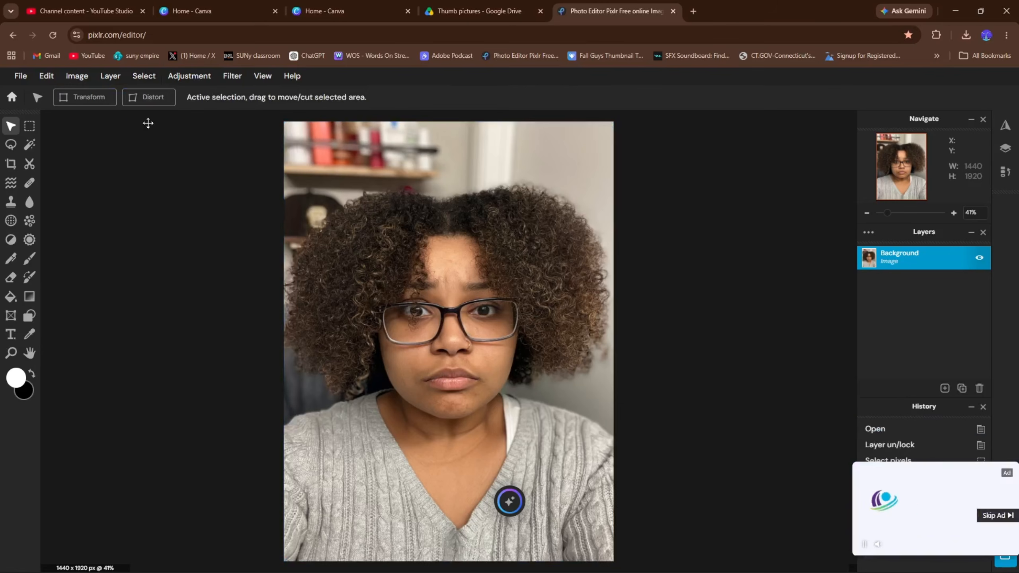
right_click(401, 240)
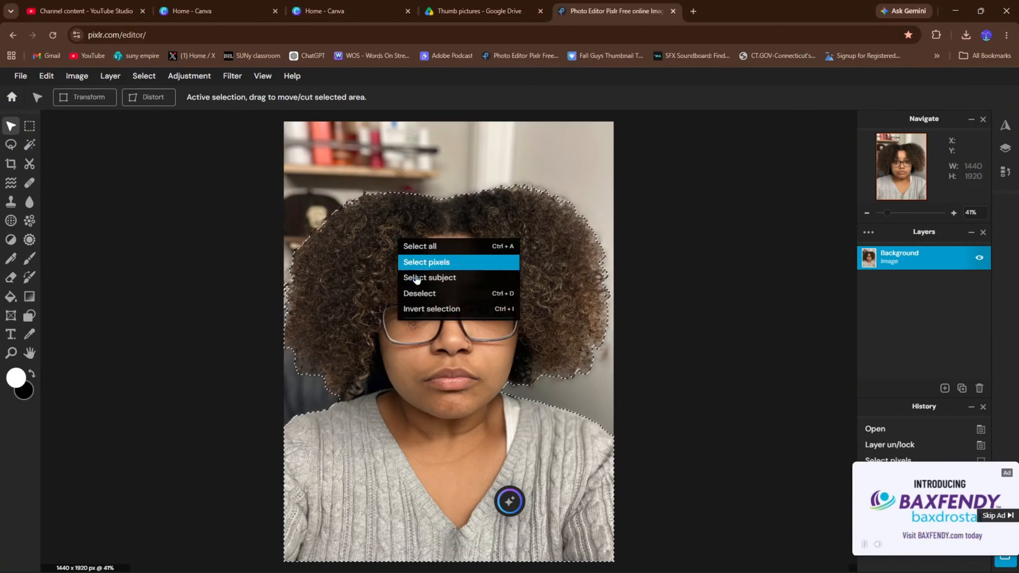
left_click(422, 309)
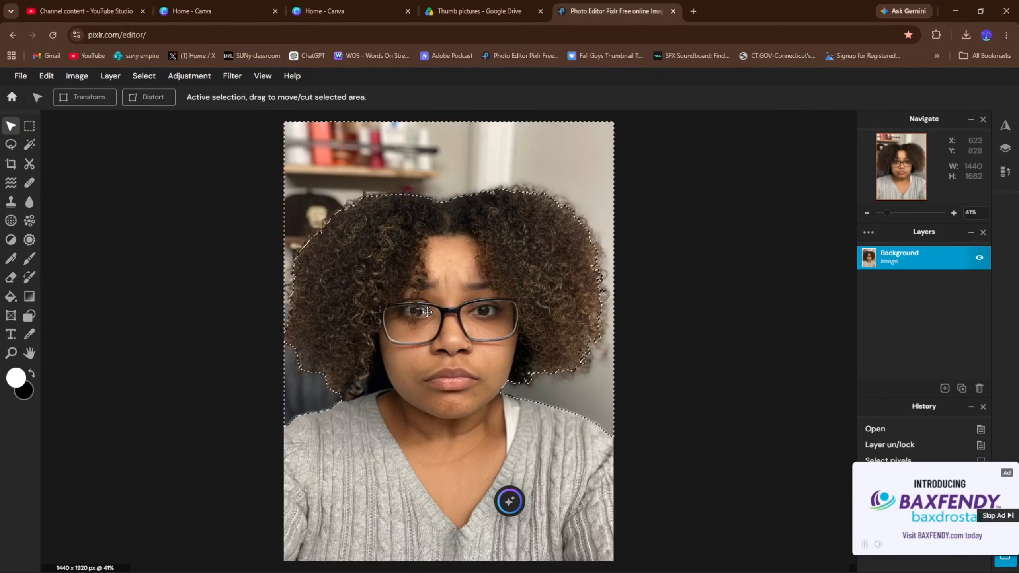
key("Delete")
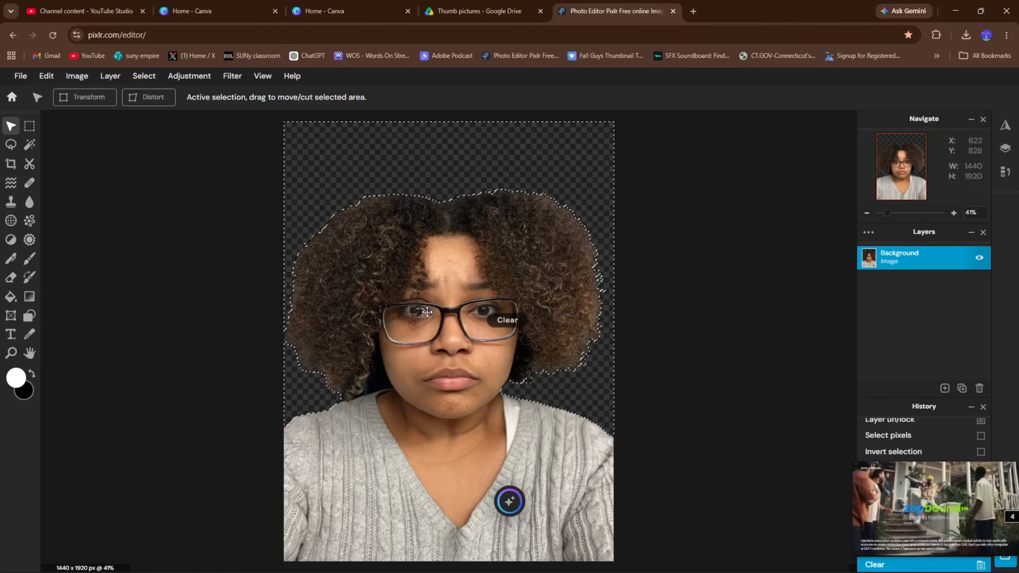
Step: Deselect the cleared backdrop area and the Background layer
right_click(428, 314)
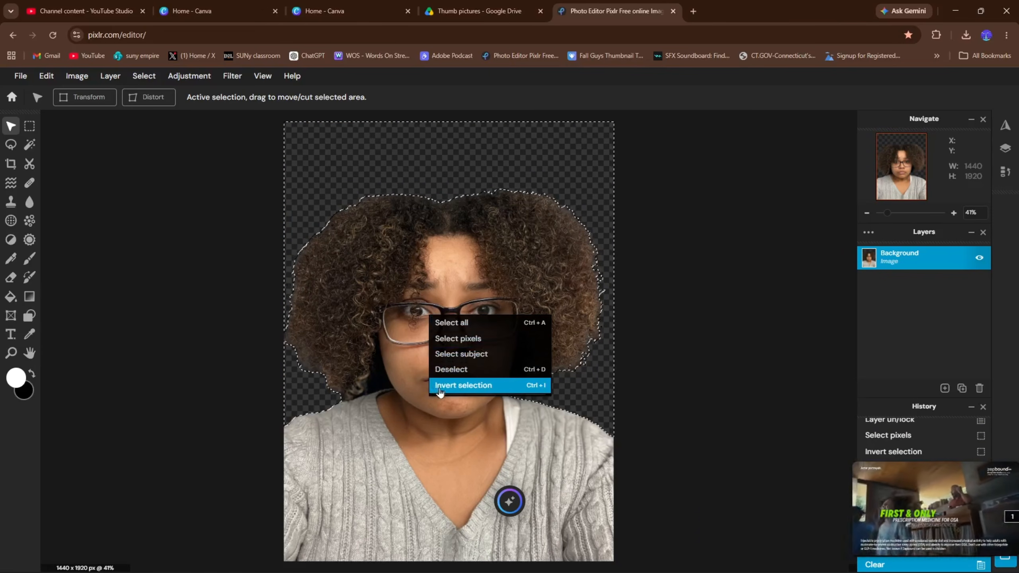
left_click(445, 369)
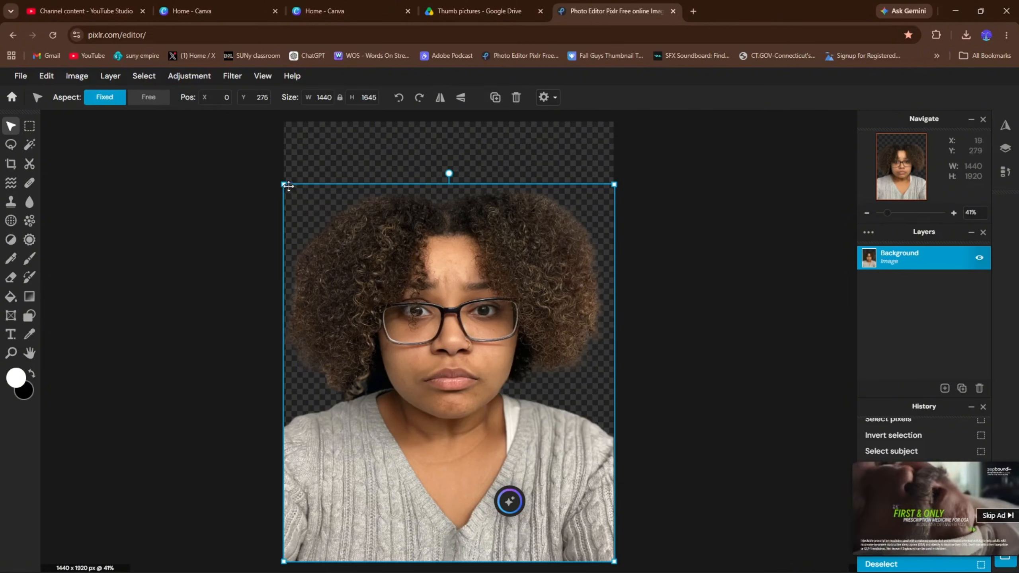
left_click_drag(282, 180, 284, 123)
left_click(271, 211)
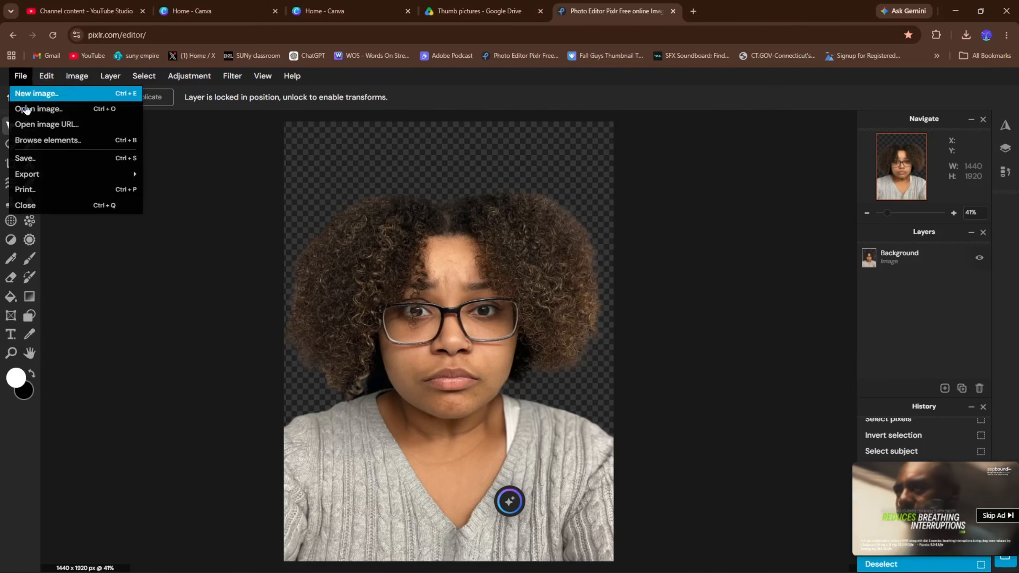
Step: Select the Background layer's cut-out and raise its saturation to 23 with the Hue and saturation adjustment
mouse_move(159, 79)
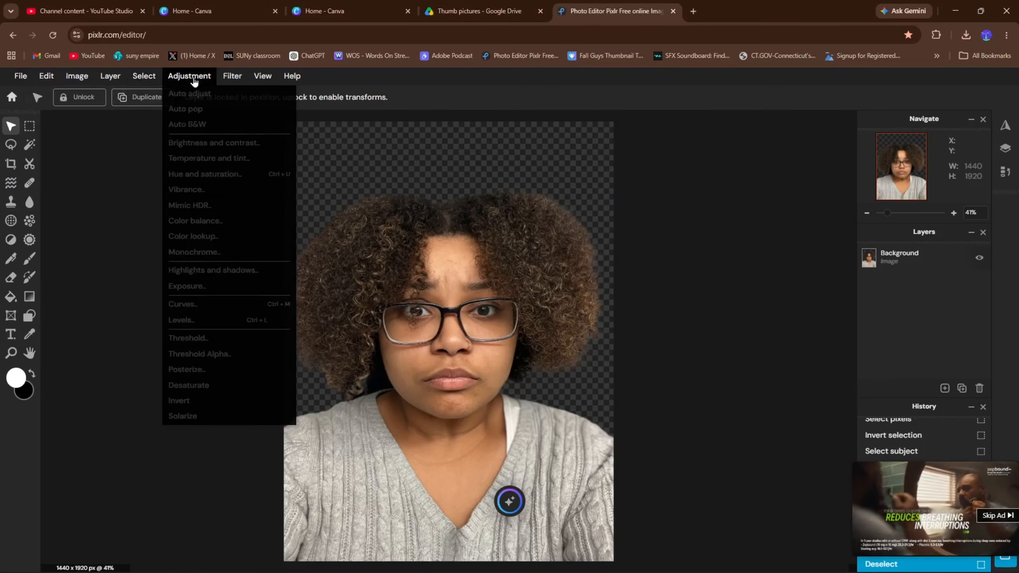
left_click(394, 262)
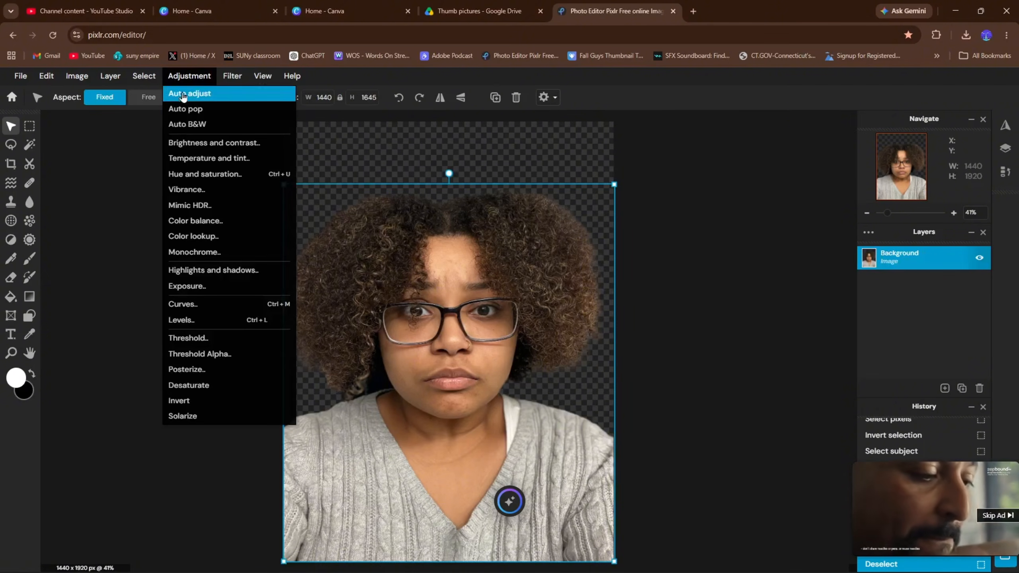
left_click(188, 173)
left_click_drag(455, 284, 719, 248)
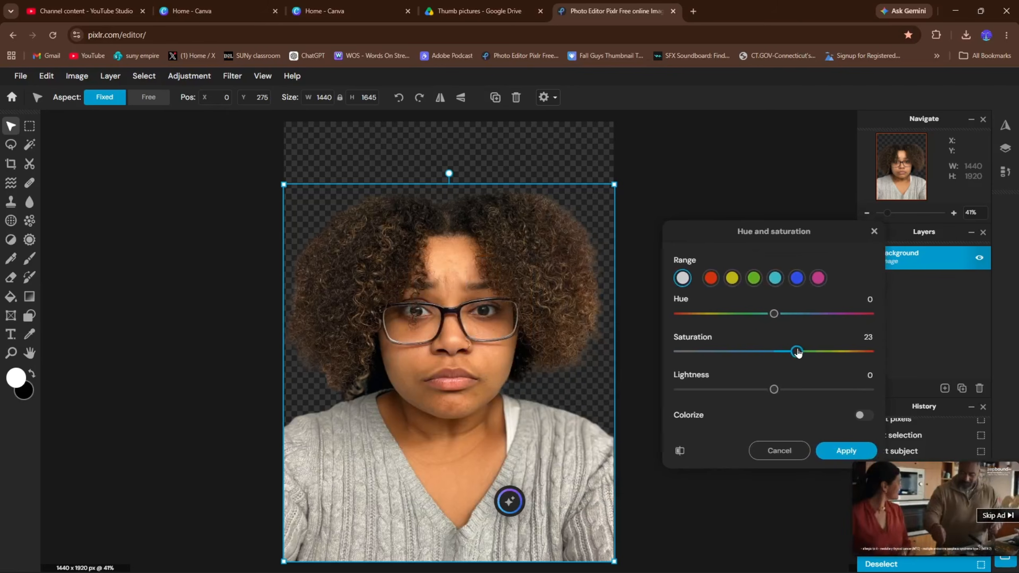
left_click(836, 452)
Step: Apply a Brightness and contrast adjustment to the cut-out with brightness 15 and contrast 6
left_click(200, 78)
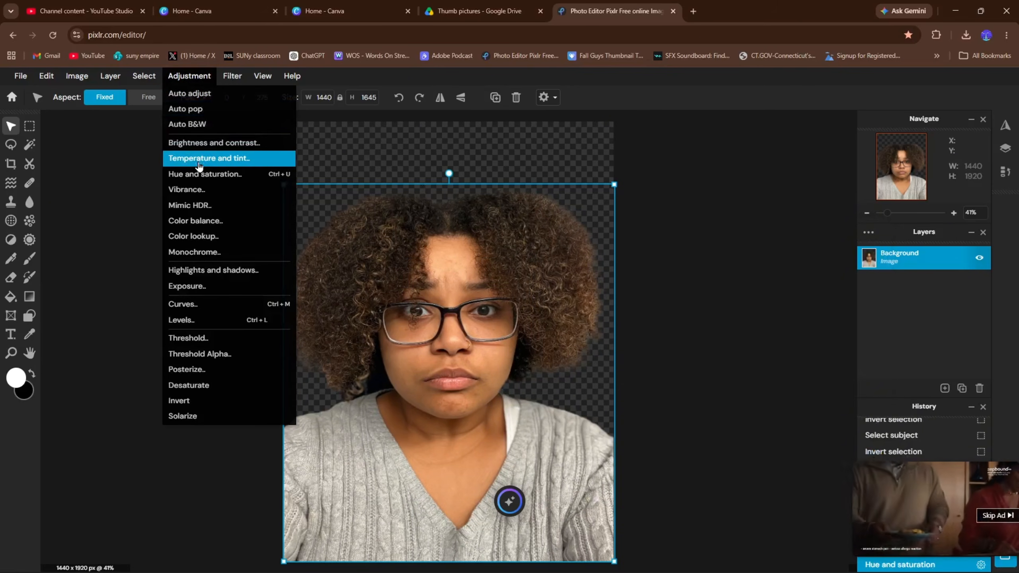
left_click(200, 143)
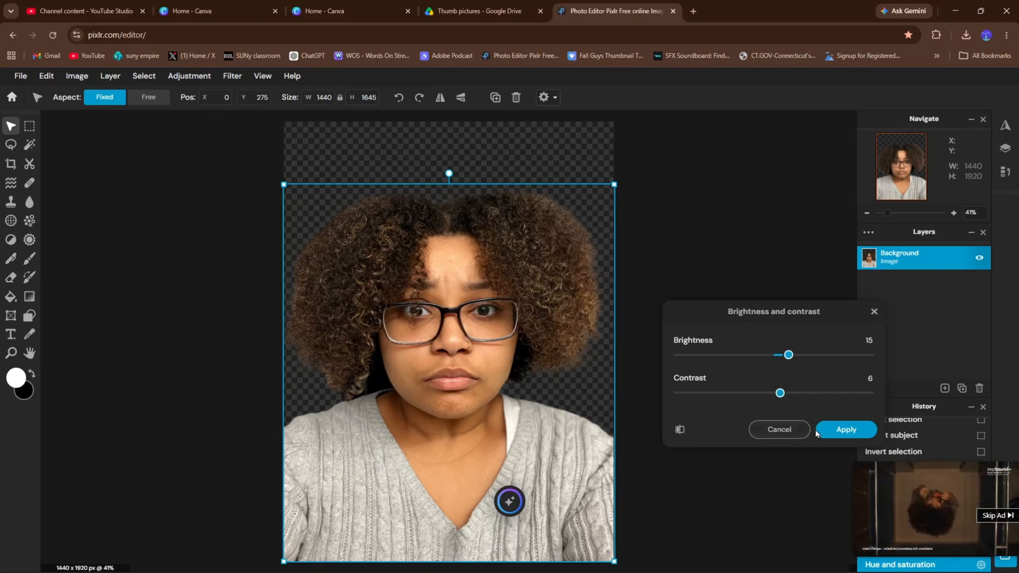
left_click(838, 429)
Step: Apply the Mimic HDR adjustment to the cut-out with amount 52 and contrast 20
left_click(189, 76)
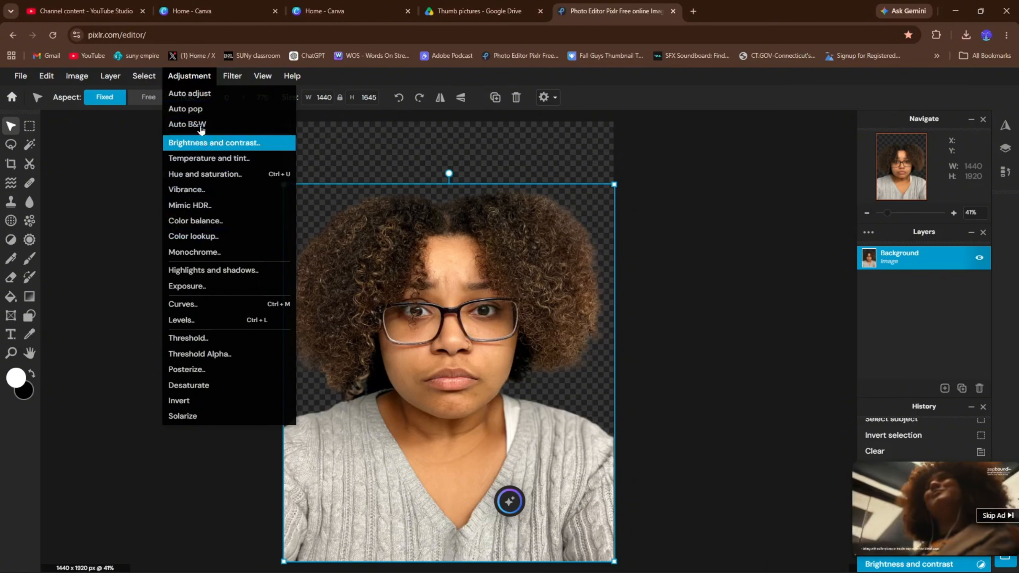
left_click(233, 76)
left_click(213, 82)
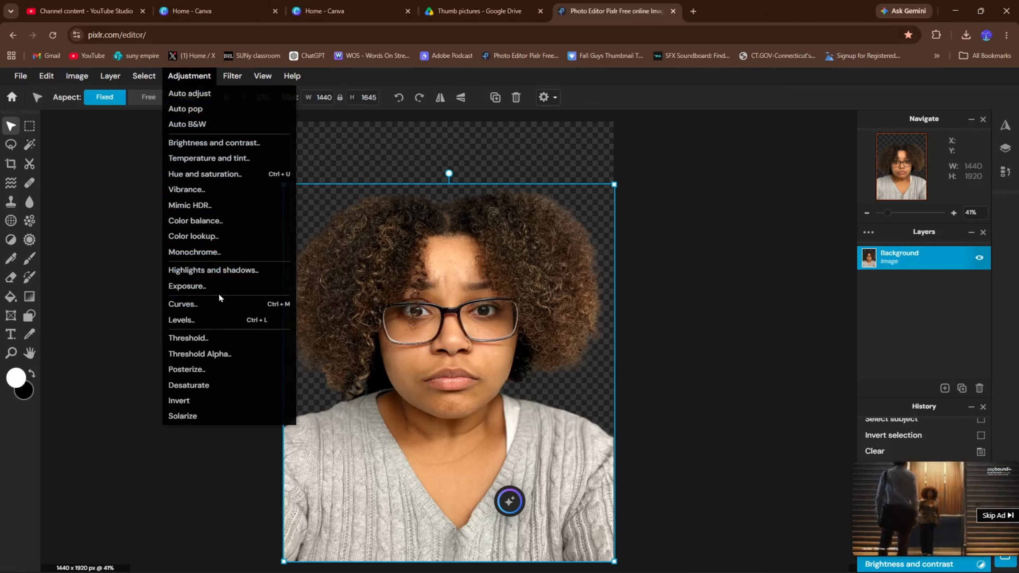
left_click(220, 206)
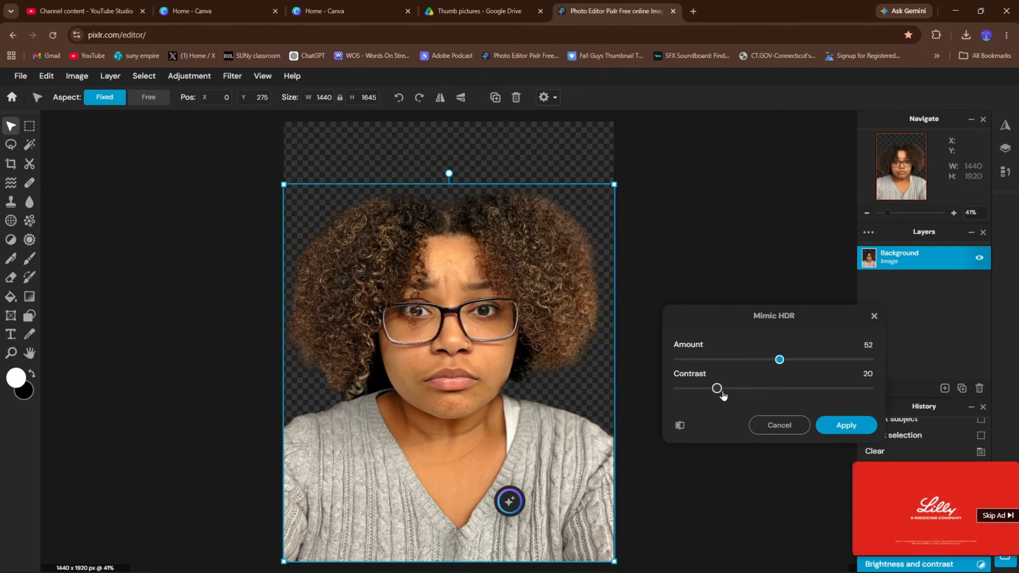
left_click(834, 426)
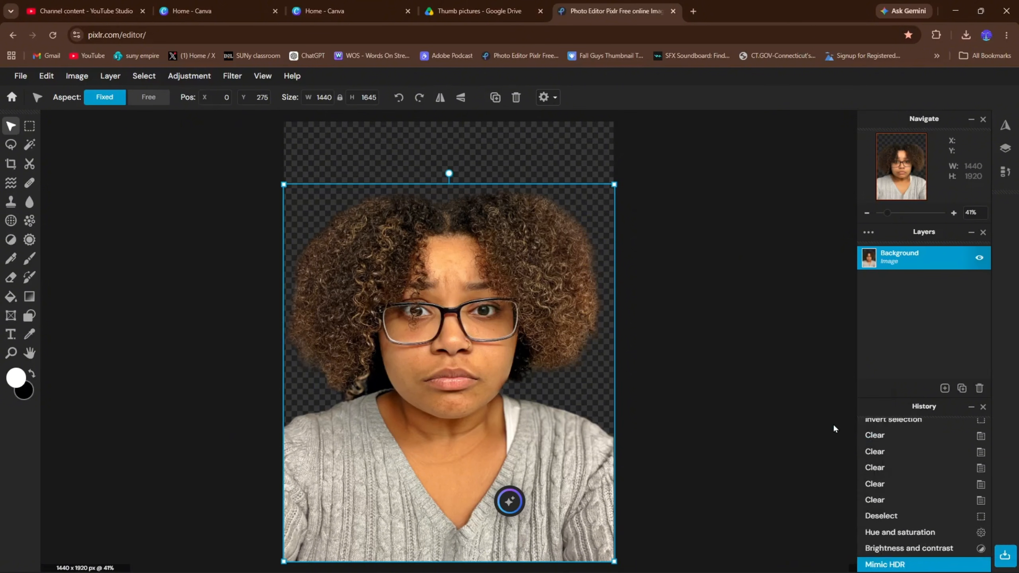
Step: Apply the Auto adjust correction to the cut-out
left_click(189, 76)
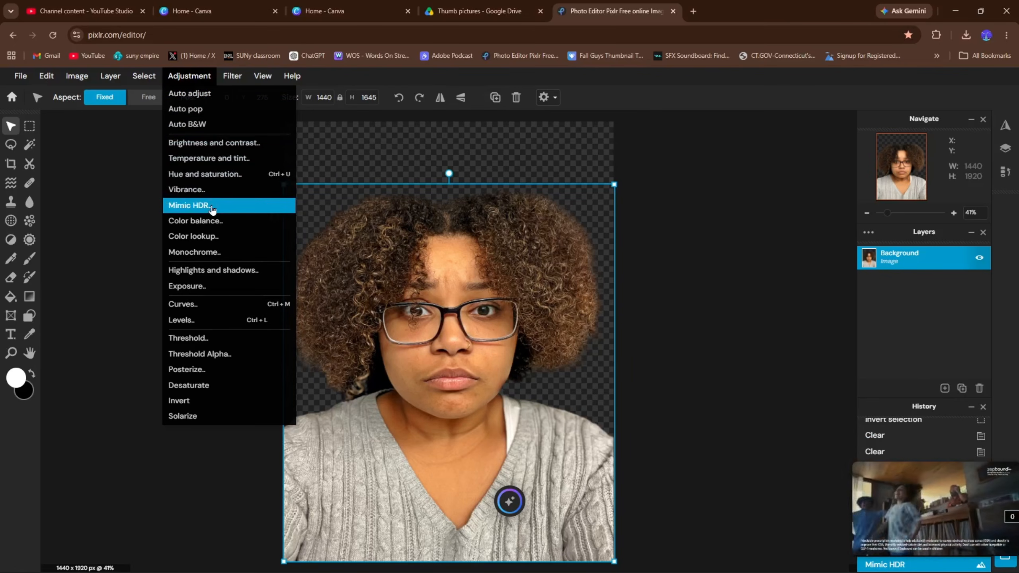
left_click(213, 96)
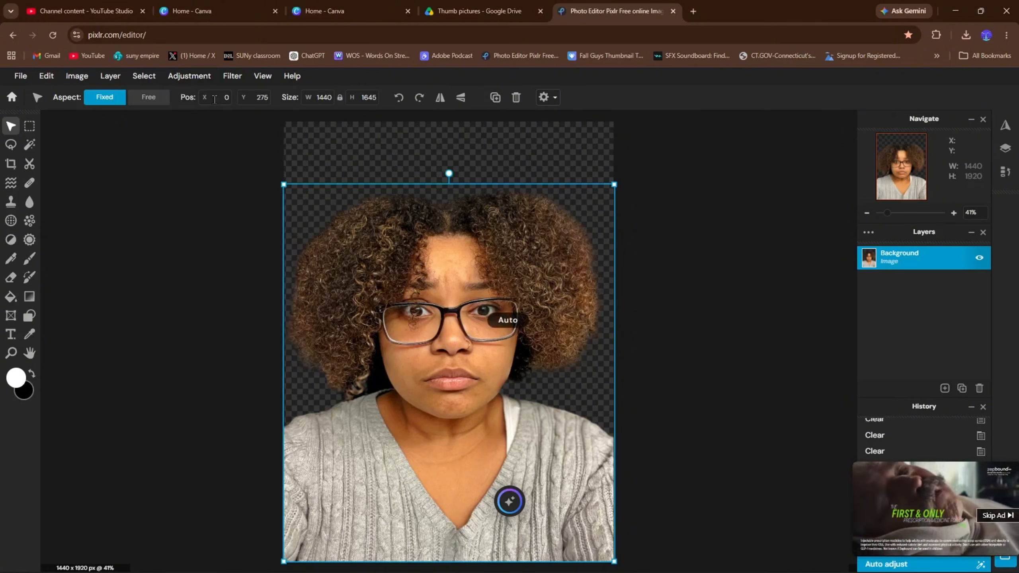
Step: Try the Auto pop adjustment on the cut-out and undo it
left_click(189, 76)
left_click(209, 110)
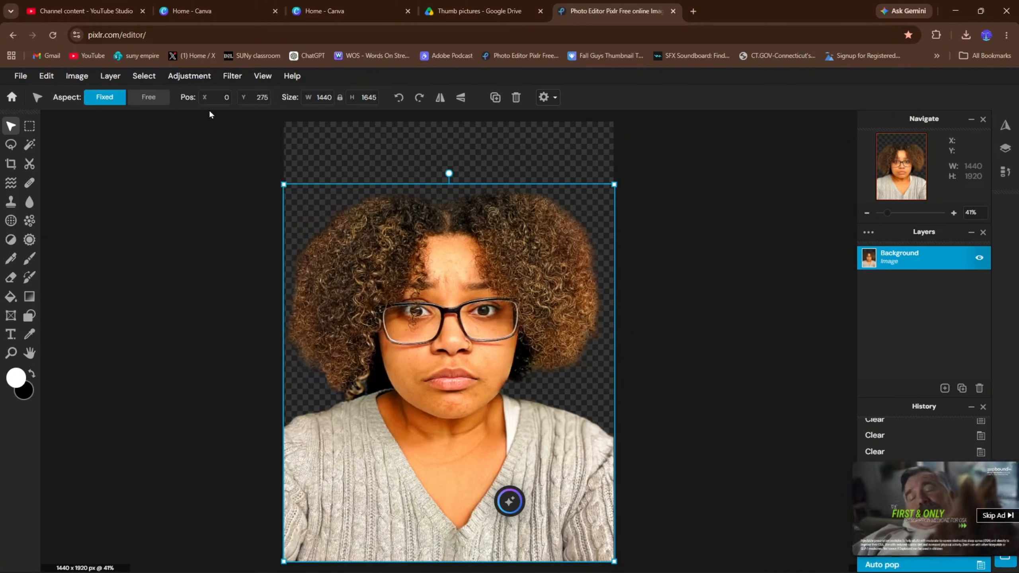
key("ctrl+z")
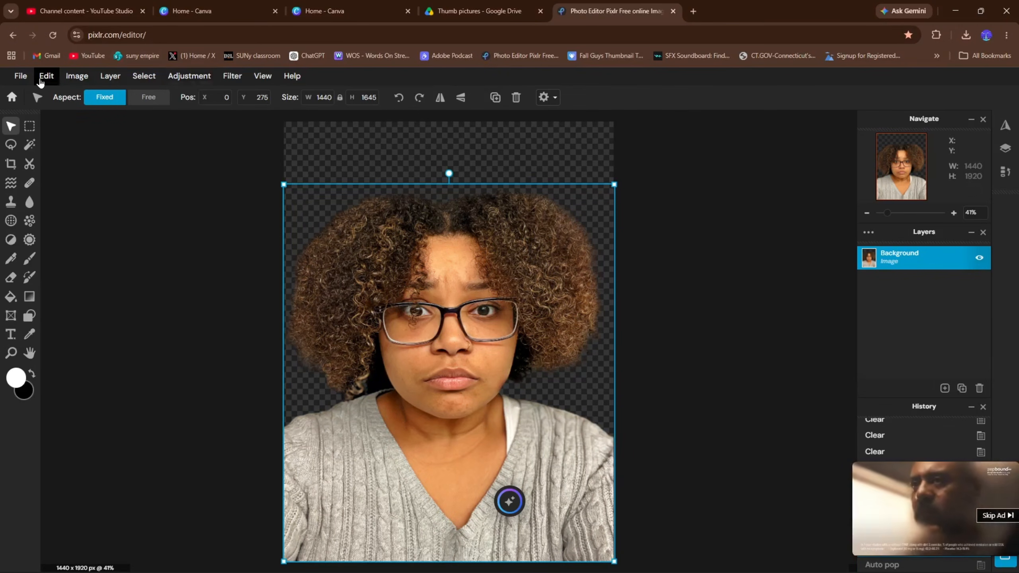
Step: Save the cut-out as a transparent PNG named FACE1 in the Downloads folder
left_click(20, 76)
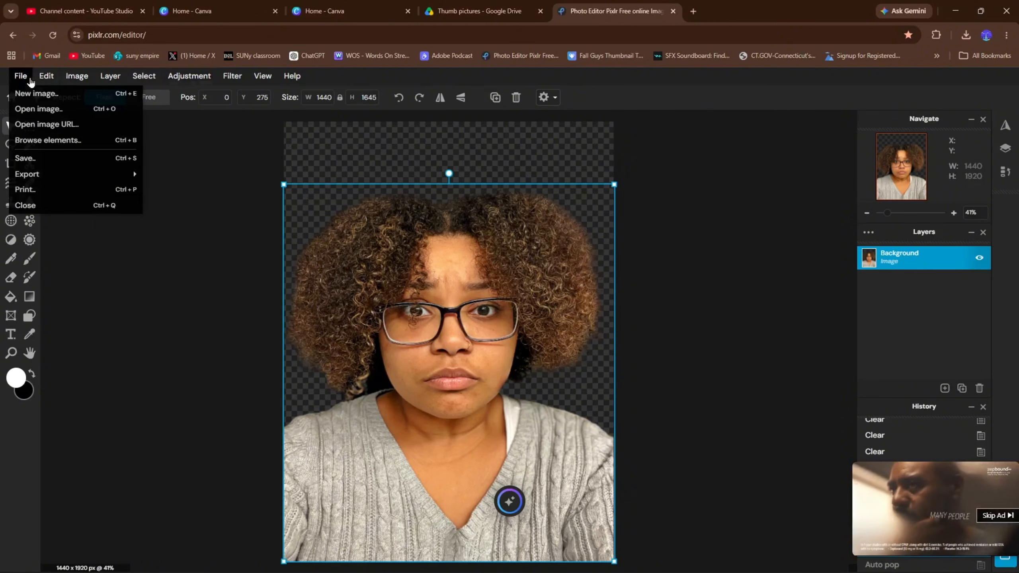
left_click(29, 163)
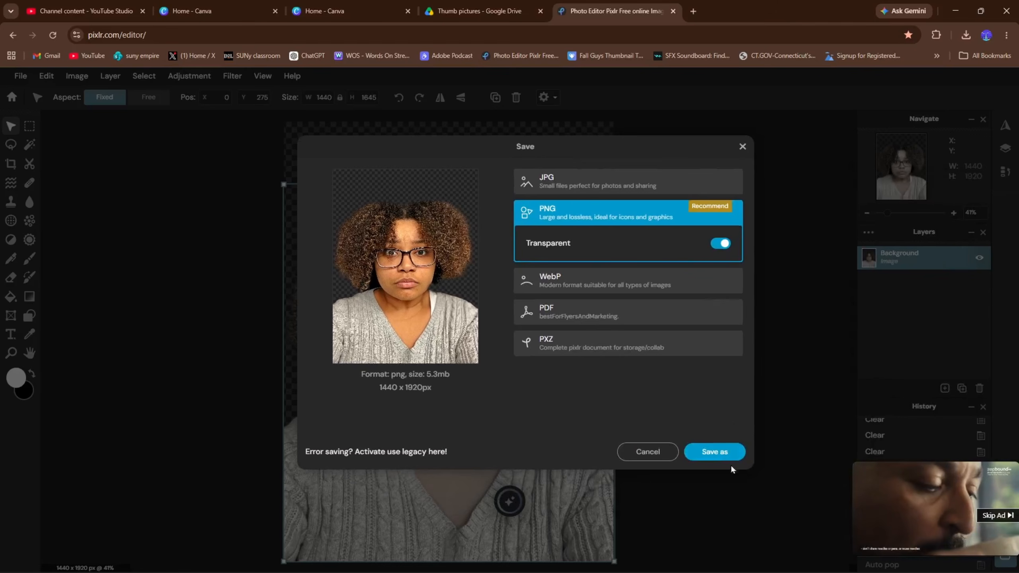
left_click(726, 455)
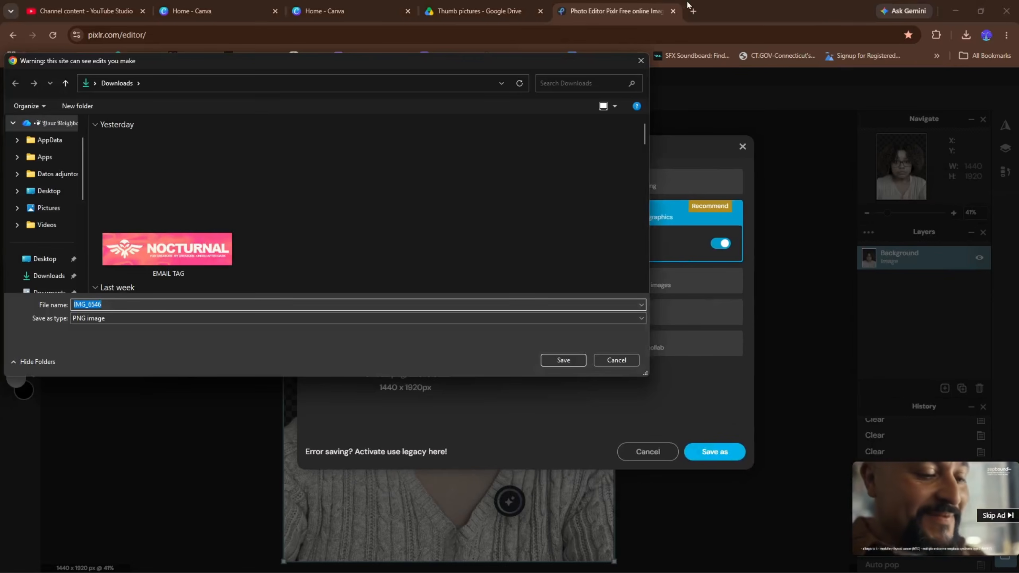
type("FACE1")
key("Return")
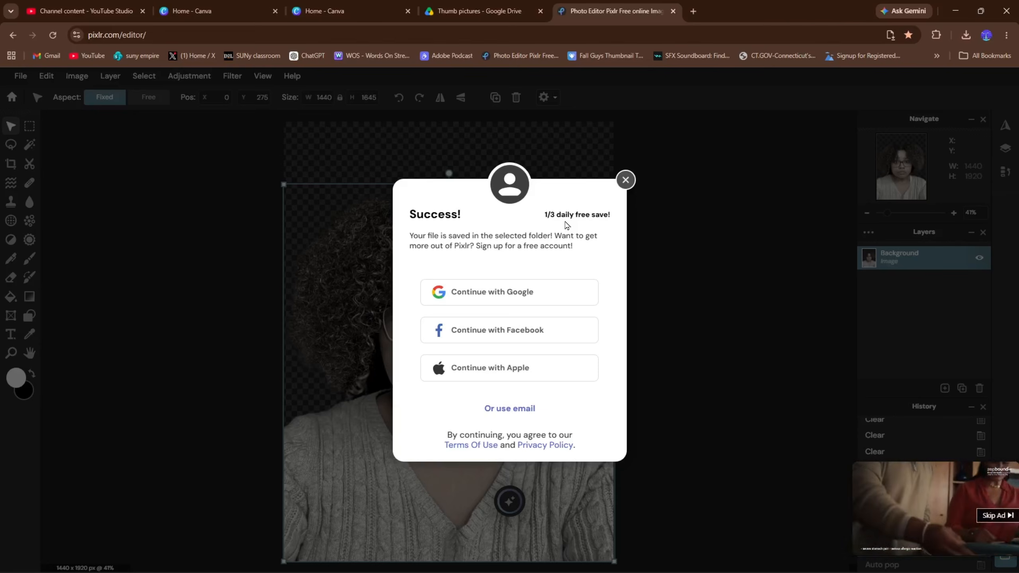
Step: Switch to Canva and search the designs and templates for THUMBNAIL
left_click(324, 11)
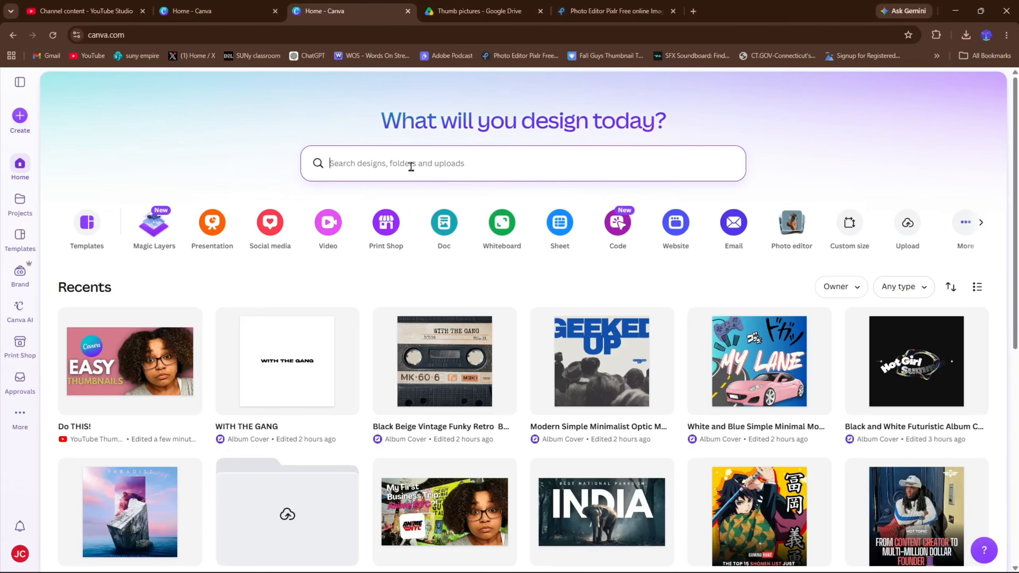
type("TEM")
key("BackSpace")
key("BackSpace")
key("BackSpace")
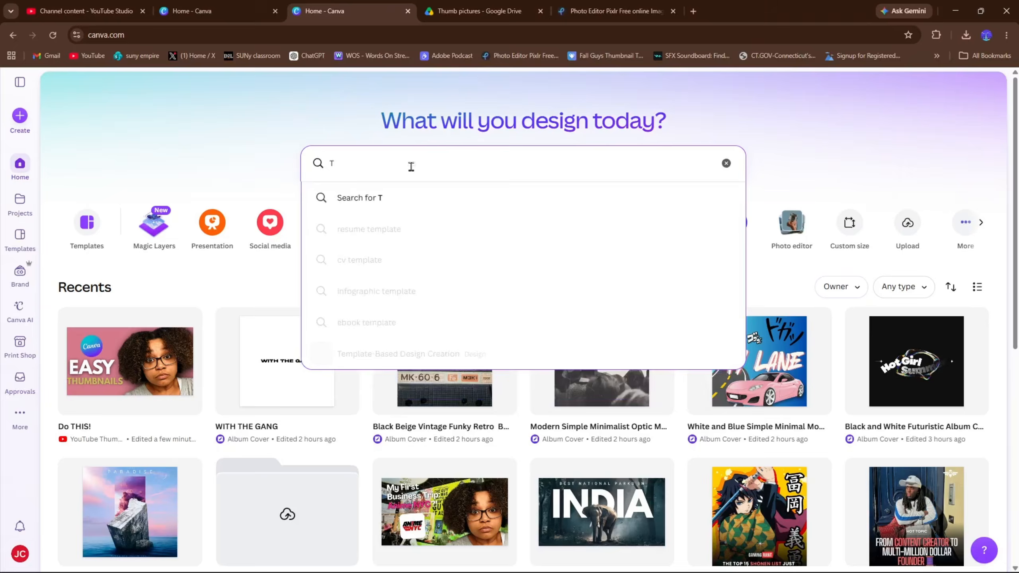
type("THU")
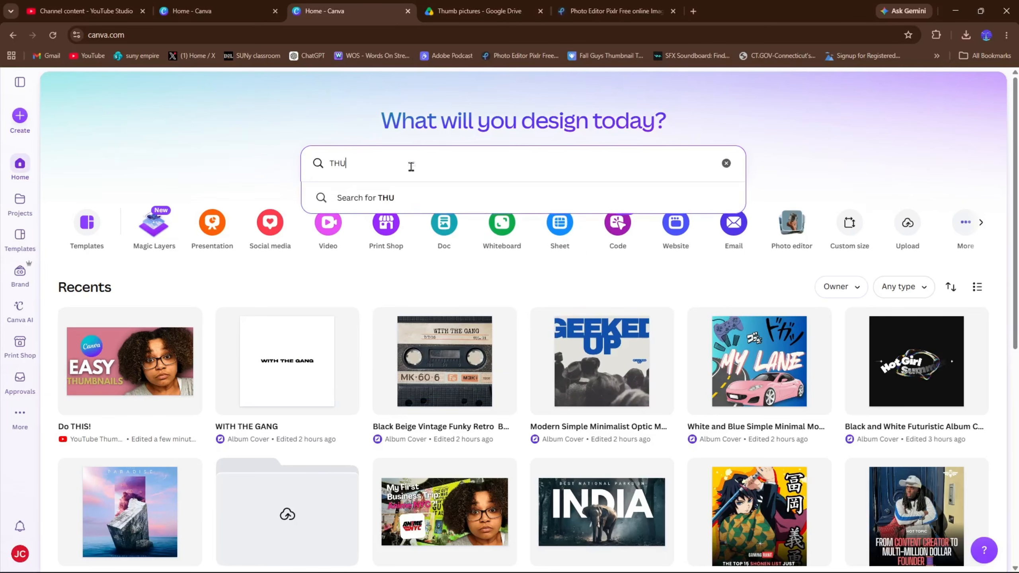
type("MBNAIL")
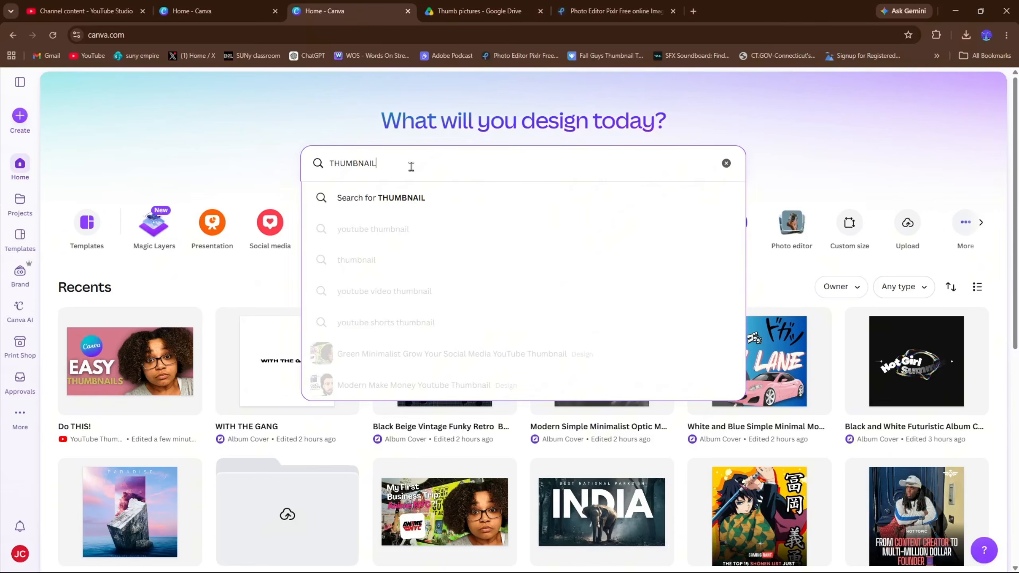
key("Return")
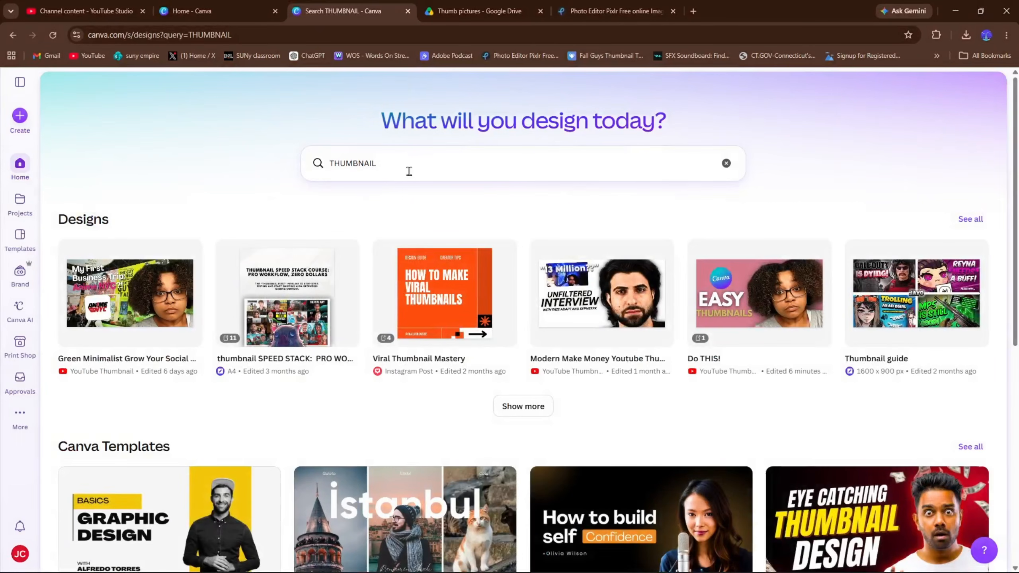
Step: Look up THUMBNAIL among the new design types and create a blank YouTube Thumbnail design
left_click(20, 116)
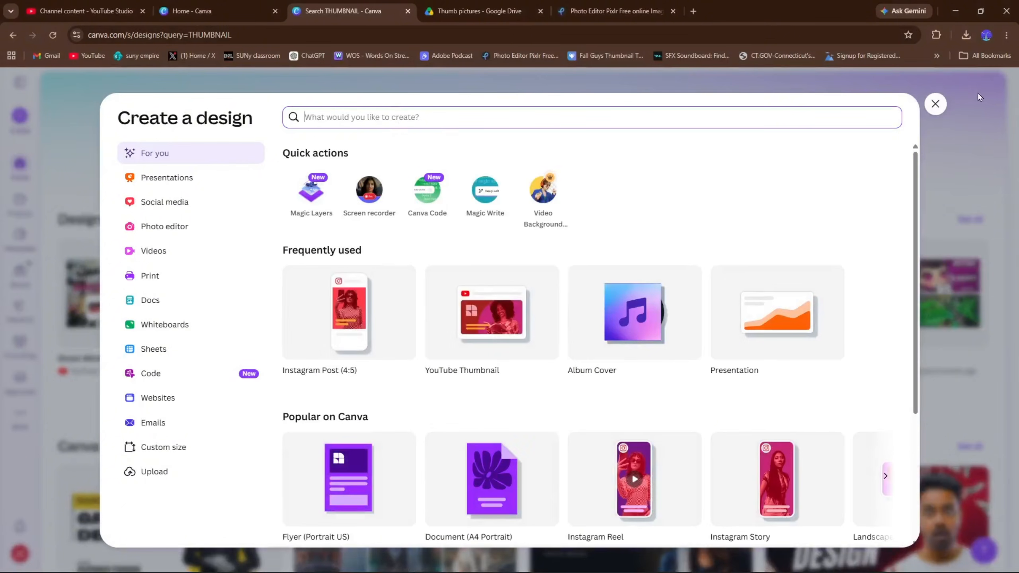
left_click(935, 103)
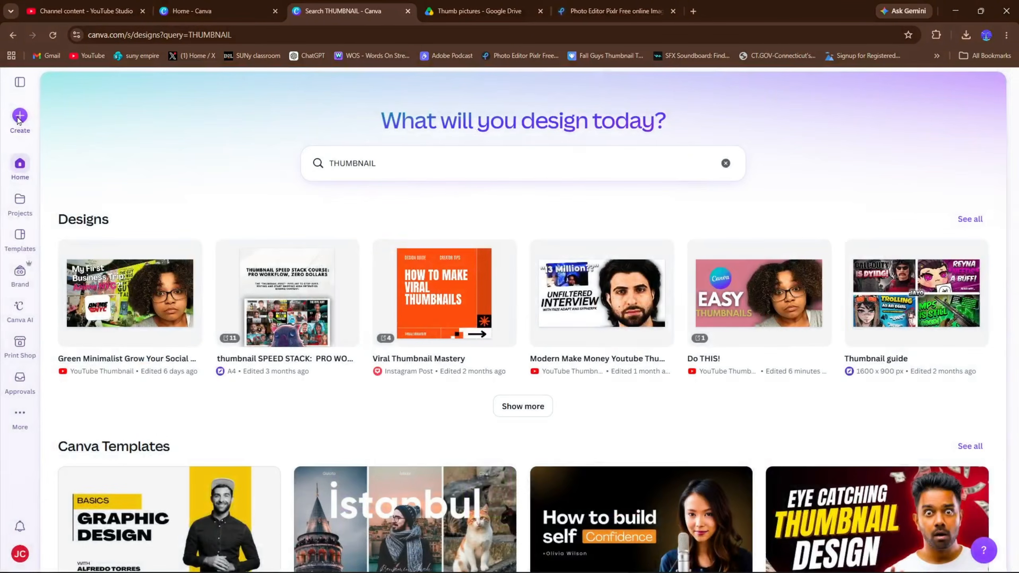
left_click(18, 128)
type("THUMBNAIL")
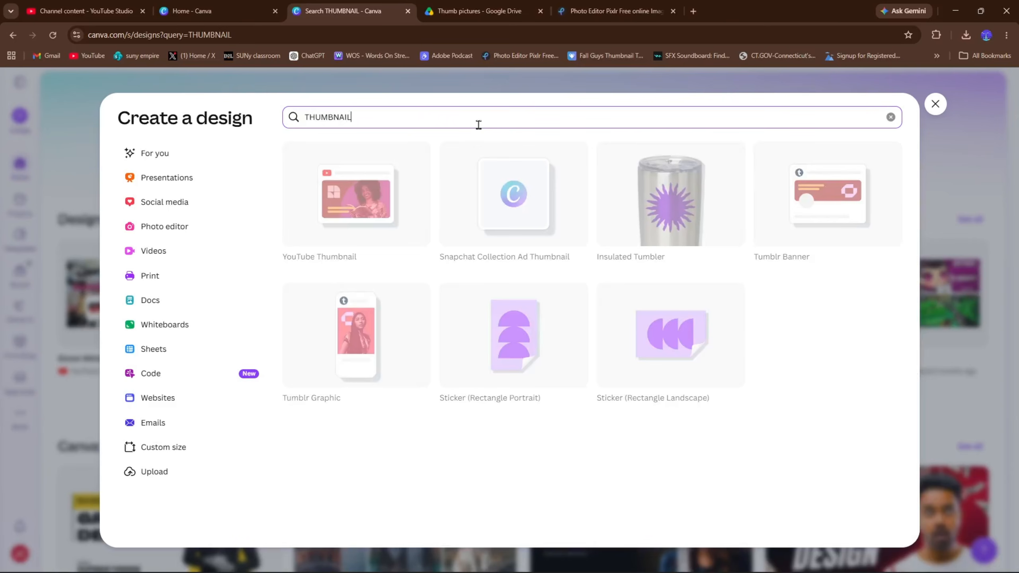
left_click(390, 223)
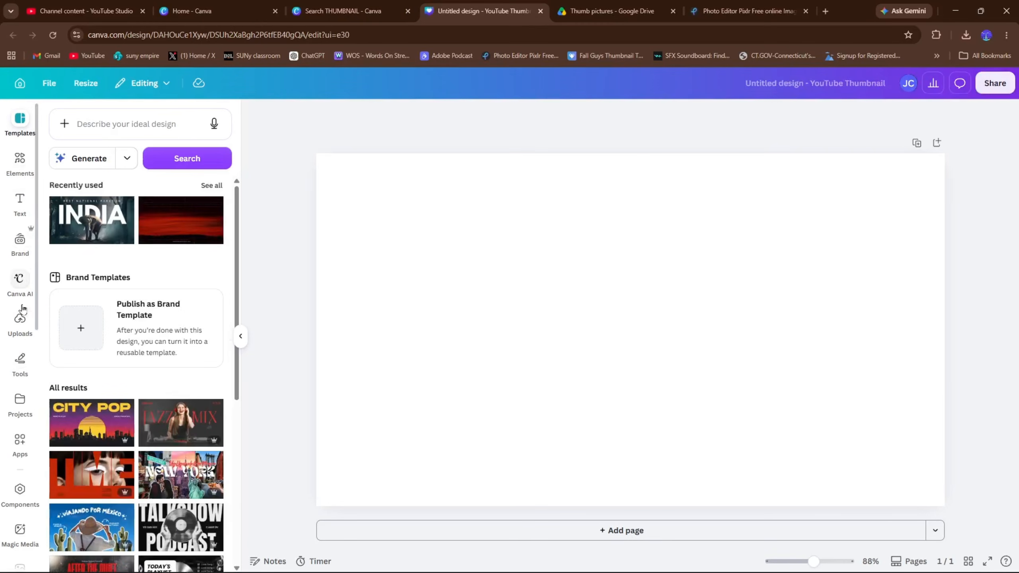
Step: Upload the FACE1 image from the Downloads folder and add it to the blank thumbnail page
left_click(19, 321)
left_click(87, 156)
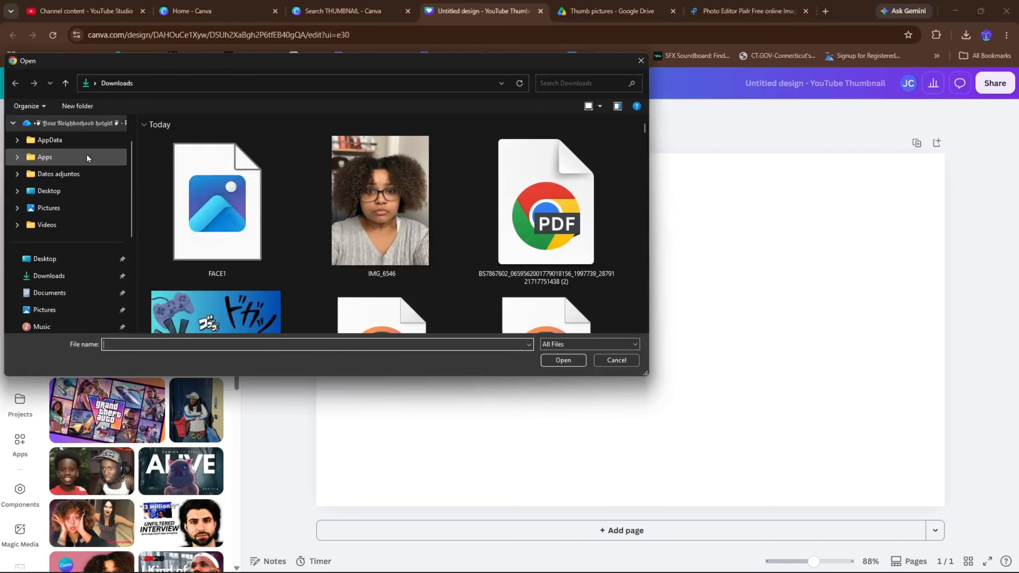
double_click(209, 187)
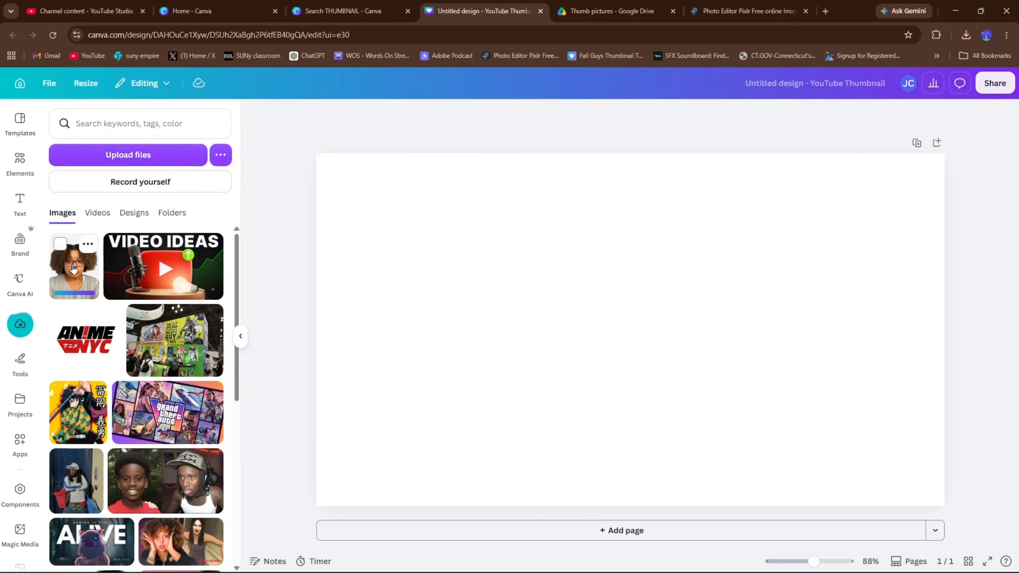
left_click(73, 271)
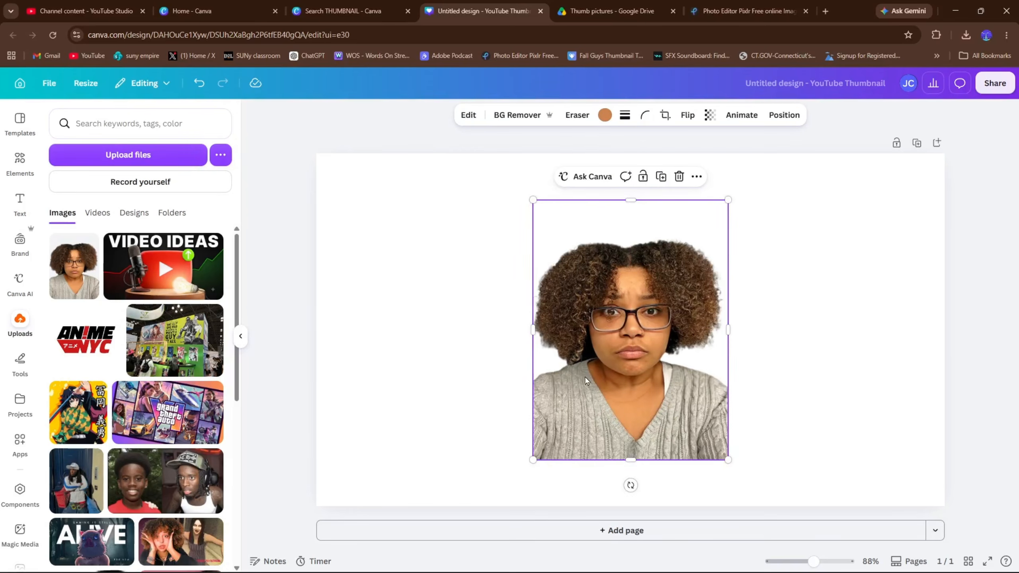
Step: Move the cut-out to the right side of the page and enlarge it past the page edges
left_click_drag(590, 376, 806, 416)
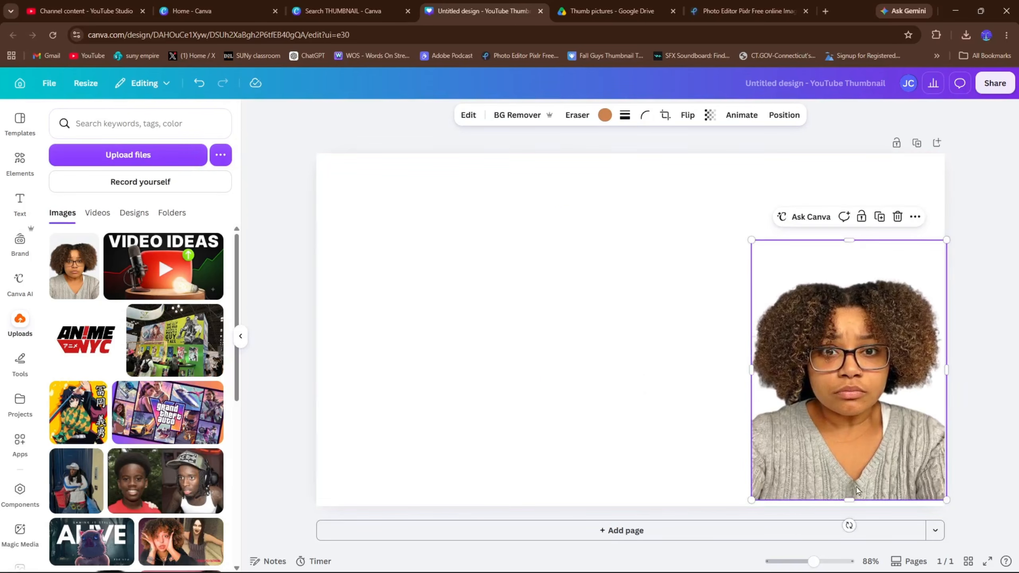
left_click_drag(812, 561, 802, 562)
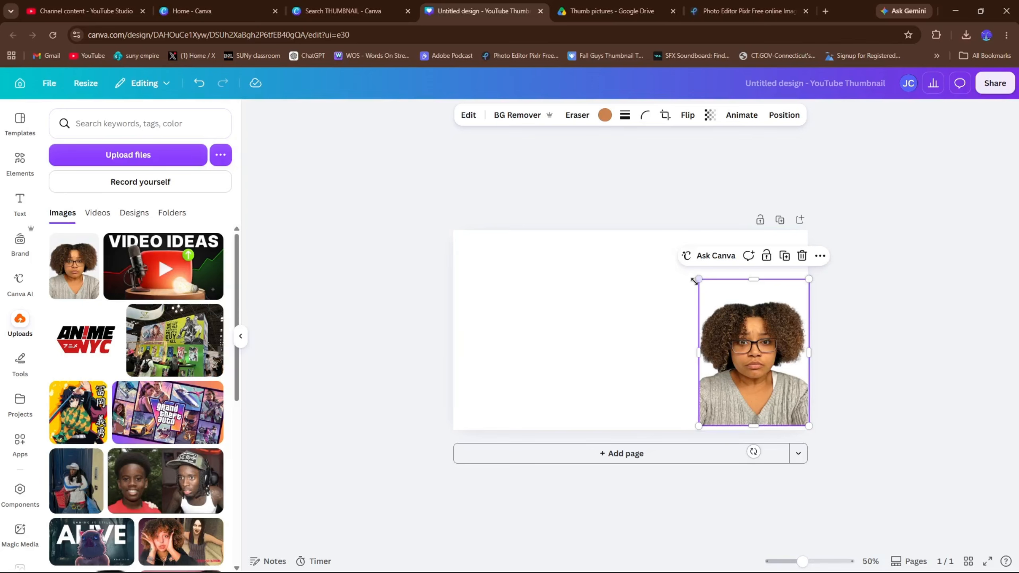
left_click_drag(698, 277, 489, 206)
left_click_drag(696, 305, 708, 375)
Step: Tilt the cut-out slightly counterclockwise and fit it against the page's right edge at about 908 × 1,211
left_click_drag(708, 522, 739, 519)
left_click_drag(623, 424, 619, 431)
left_click_drag(566, 229, 515, 218)
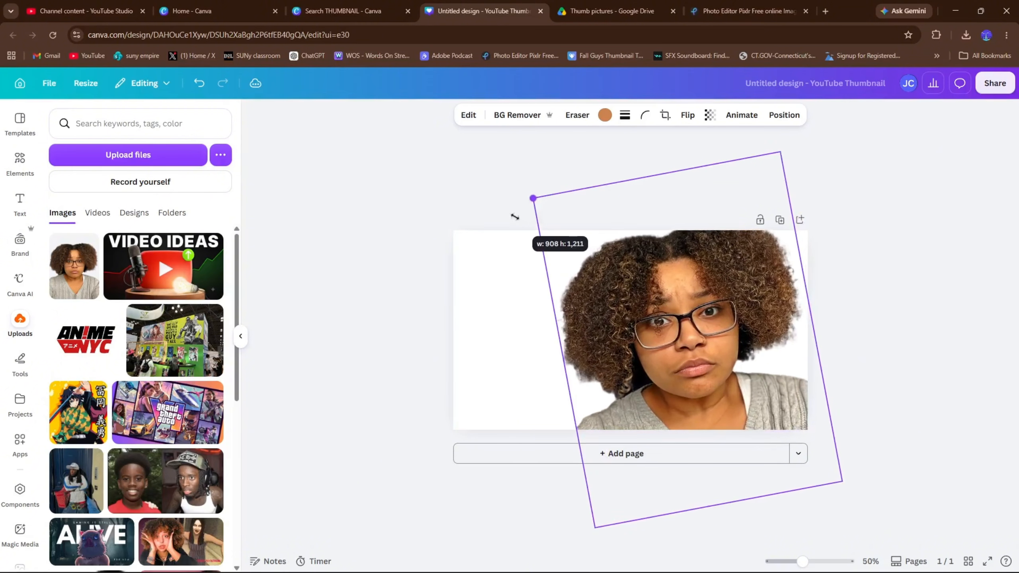
left_click_drag(644, 272, 670, 270)
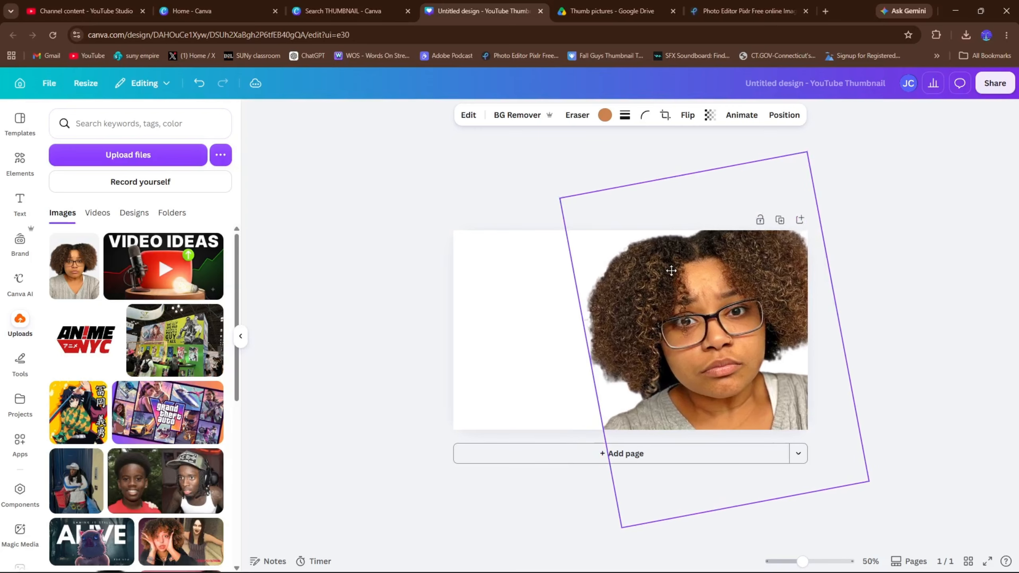
left_click(511, 238)
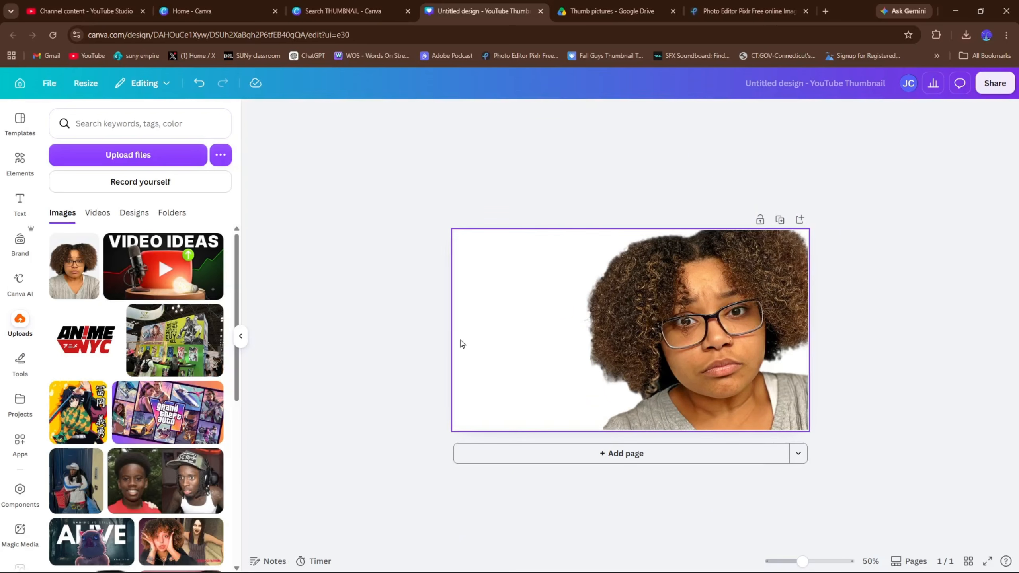
left_click(486, 333)
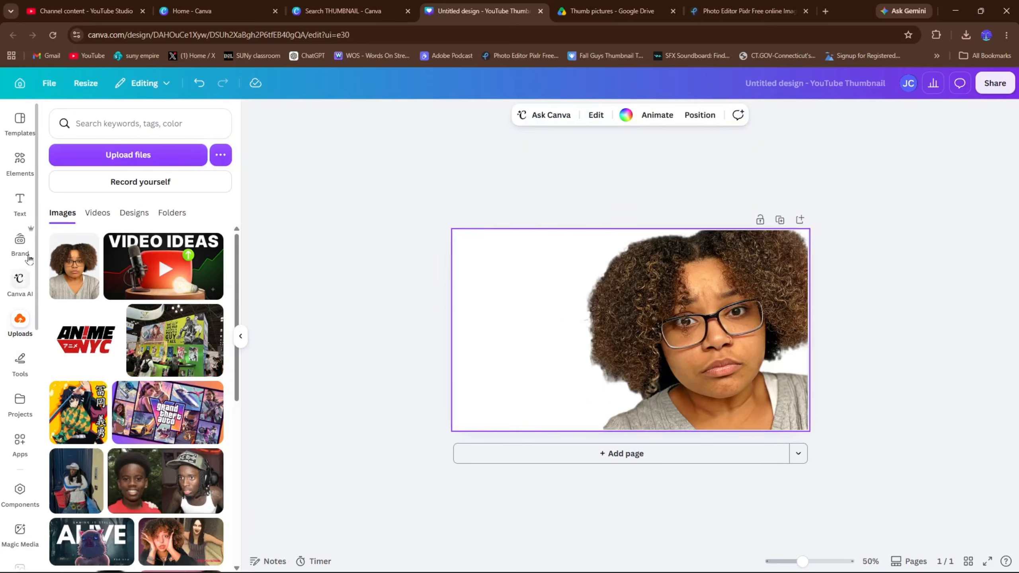
Step: Add a text box reading EASY THUMBNAILS to the blank left half of the page and shift the portrait slightly right
left_click(20, 201)
left_click(125, 160)
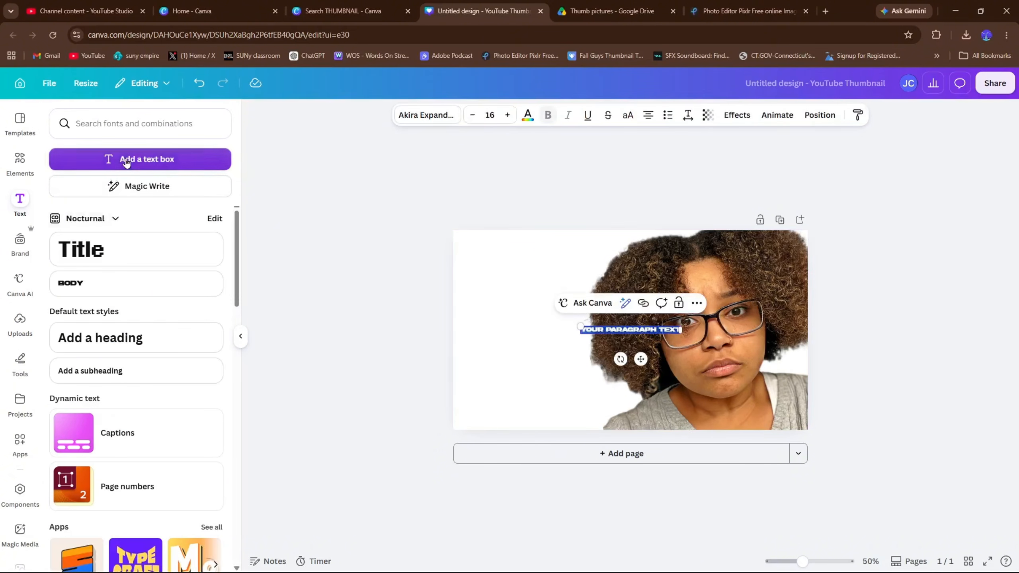
type("EASY ")
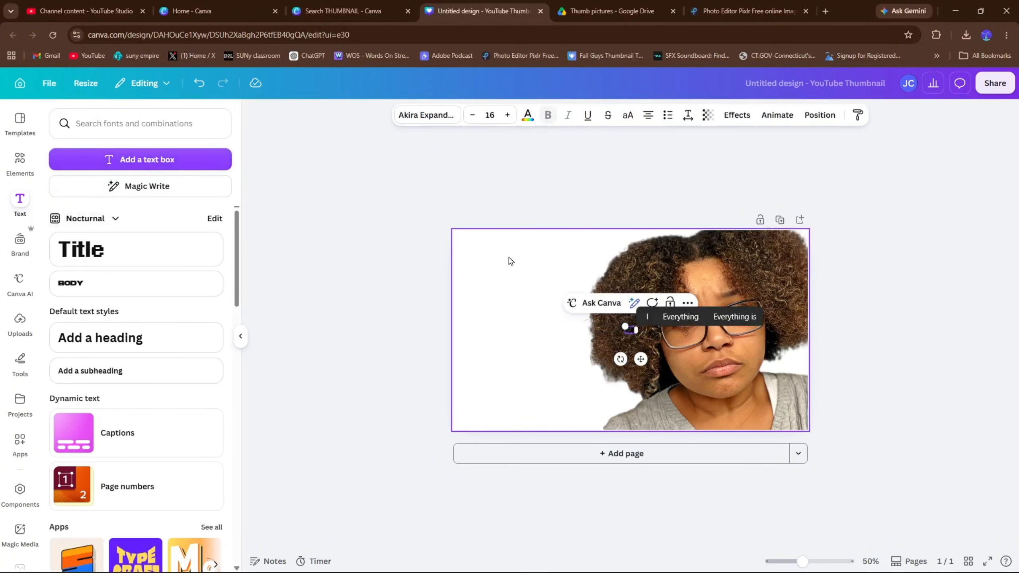
type("THUMB")
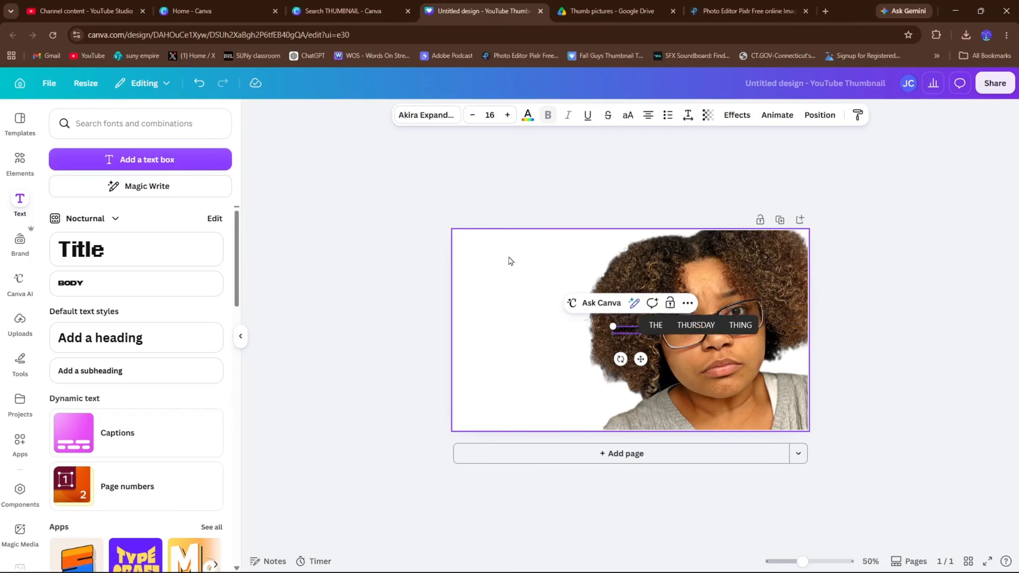
type("NAILS")
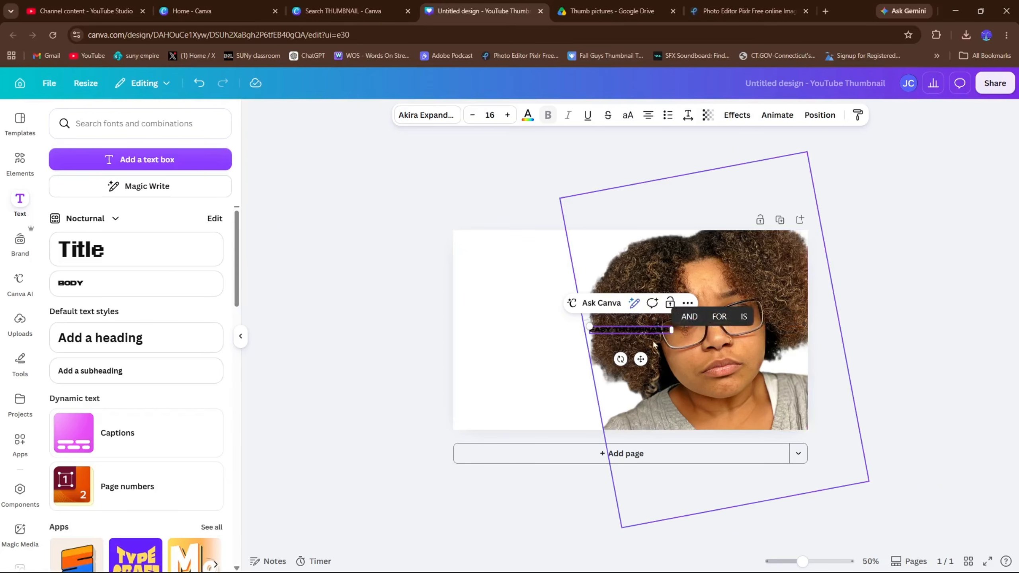
left_click_drag(640, 359, 542, 349)
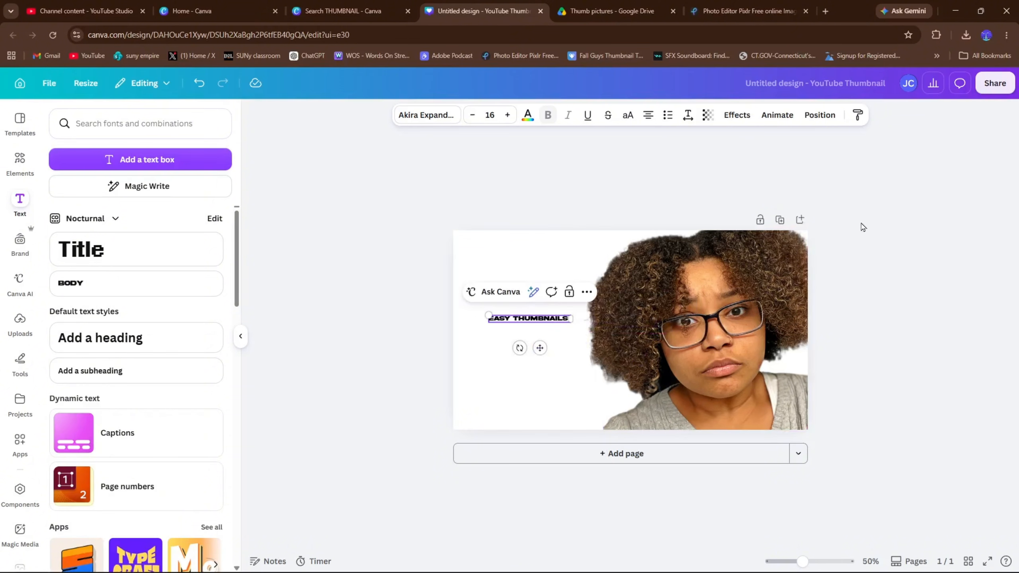
left_click_drag(692, 304, 703, 304)
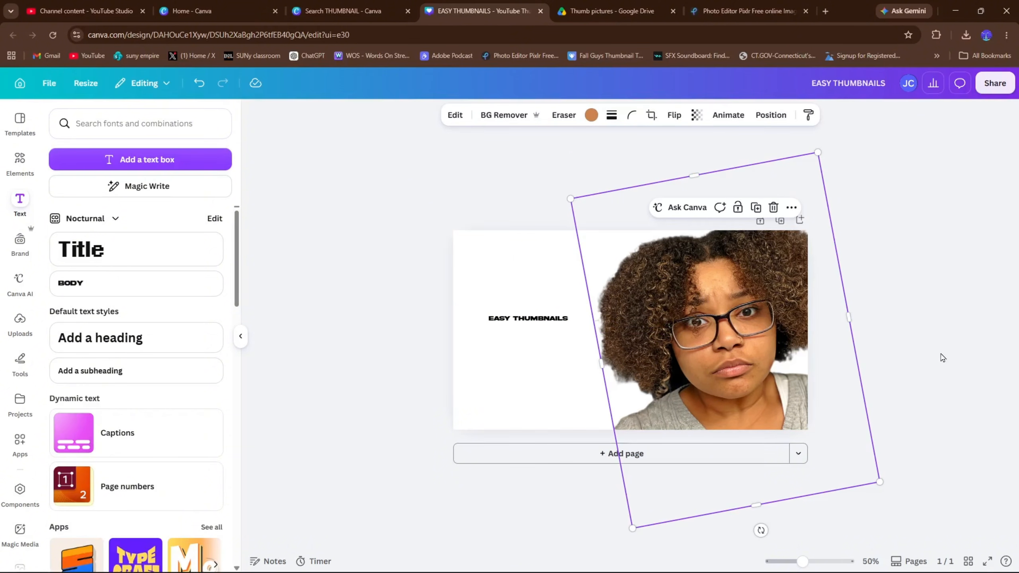
Step: Split the headline into two lines, EASY above THUMBNAILS, and enlarge the text to size 68.4
left_click(515, 317)
left_click_drag(489, 314, 457, 311)
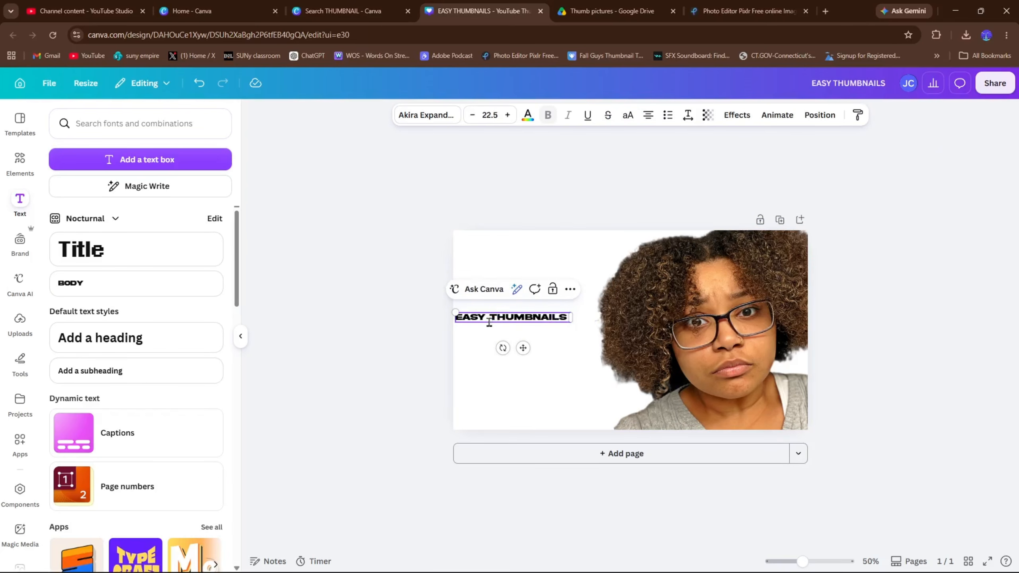
left_click(489, 322)
key("Return")
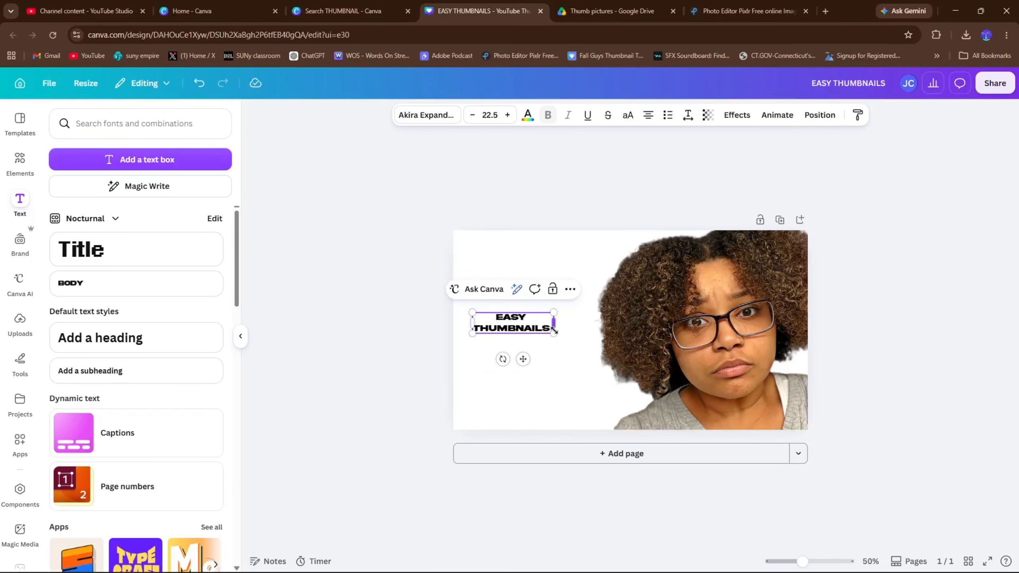
left_click_drag(554, 329, 598, 344)
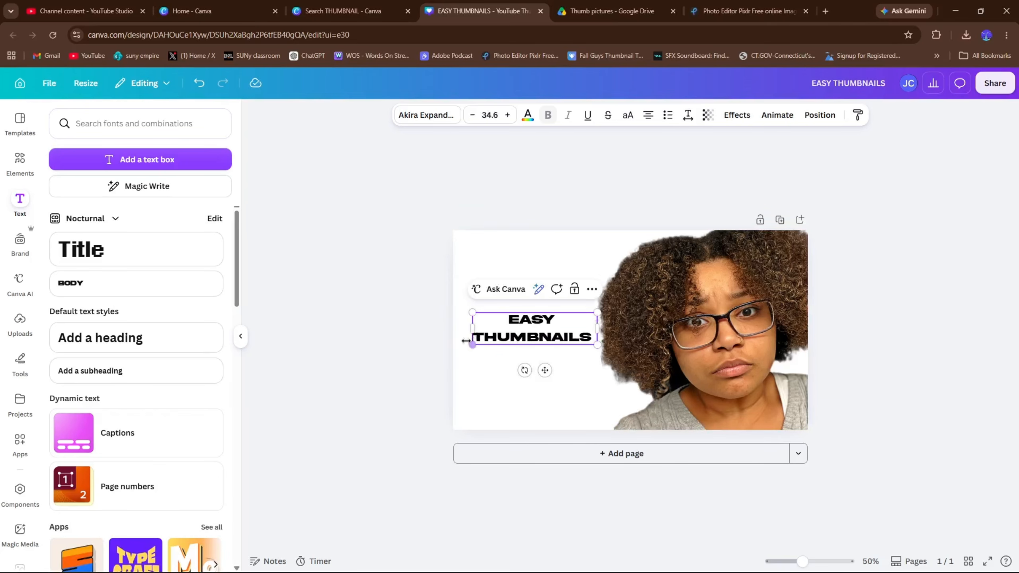
left_click_drag(465, 341, 430, 466)
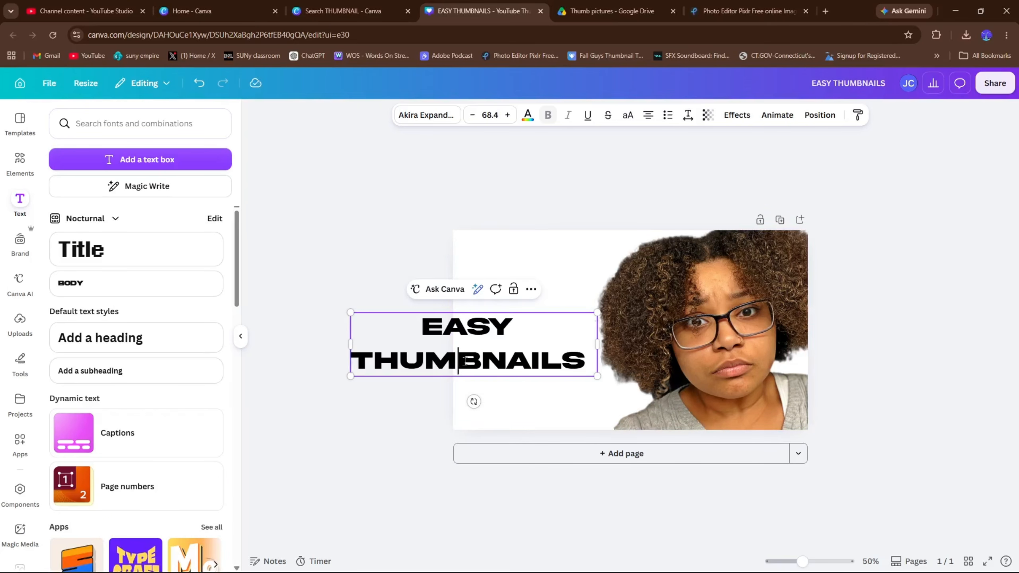
Step: Tilt the headline to -4° and move it right so both lines sit on the page
left_click_drag(463, 362, 484, 323)
left_click_drag(473, 401, 482, 399)
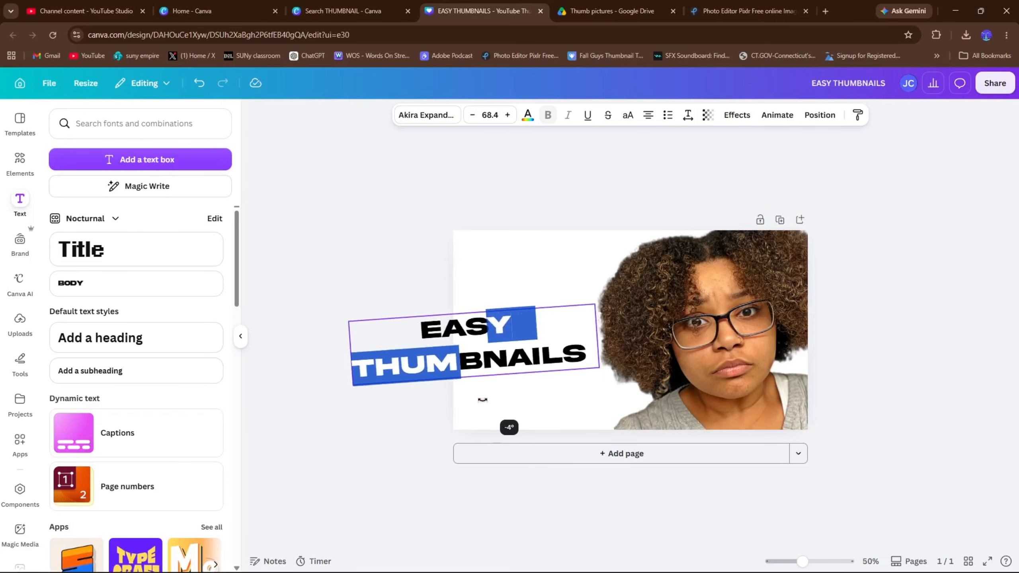
left_click_drag(434, 344, 559, 328)
left_click(396, 314)
left_click(595, 303)
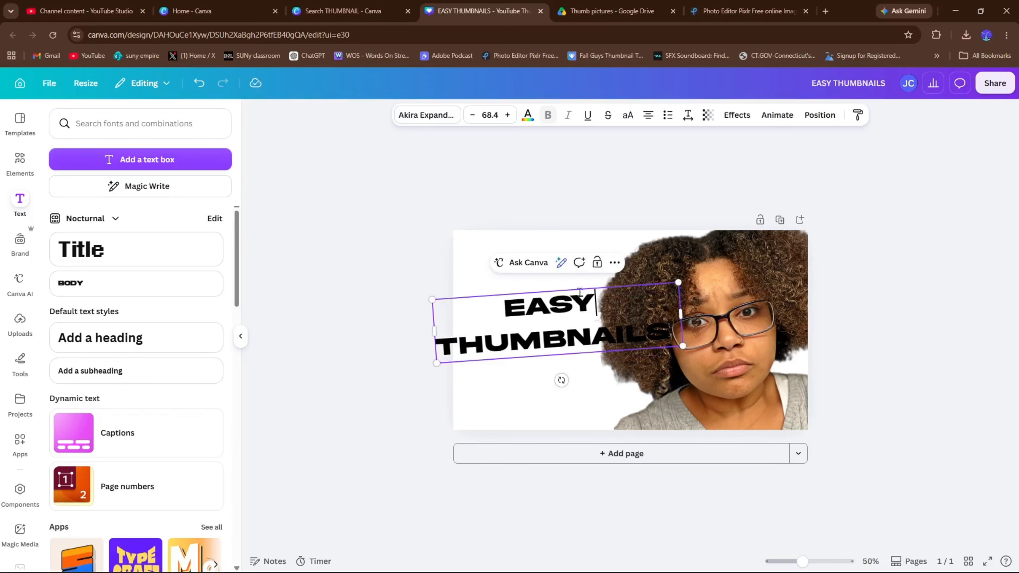
Step: Reduce the word EASY to size 65.4 and set both headline lines in the League Spartan font
left_click(470, 115)
left_click(470, 115)
left_click(470, 115)
left_click(448, 120)
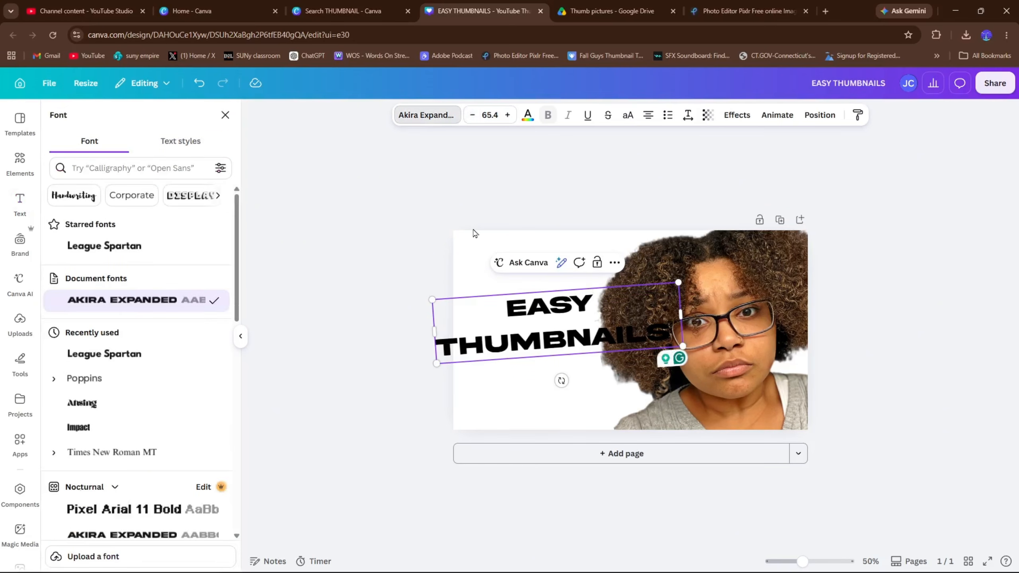
left_click(136, 353)
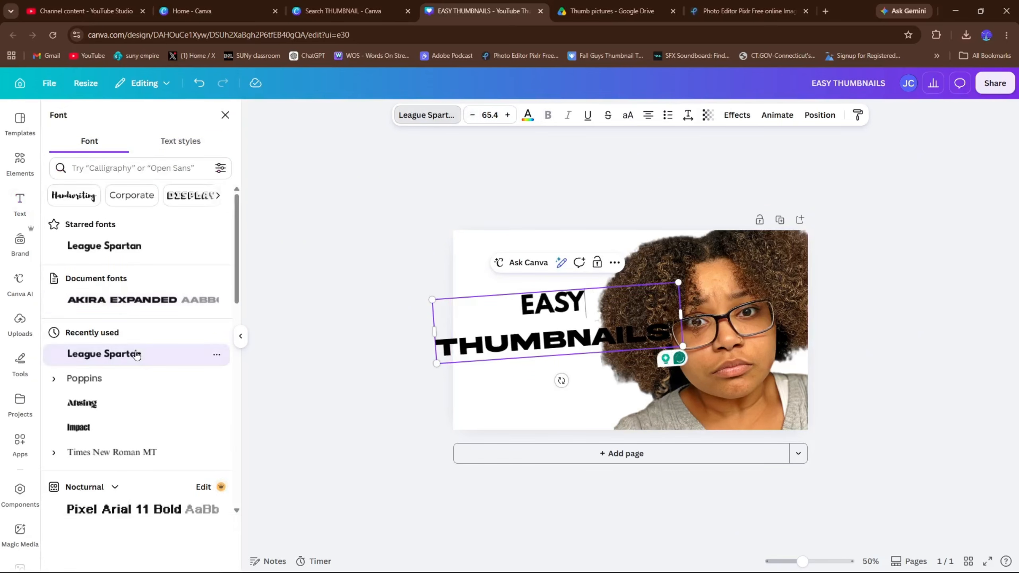
double_click(528, 345)
left_click(120, 353)
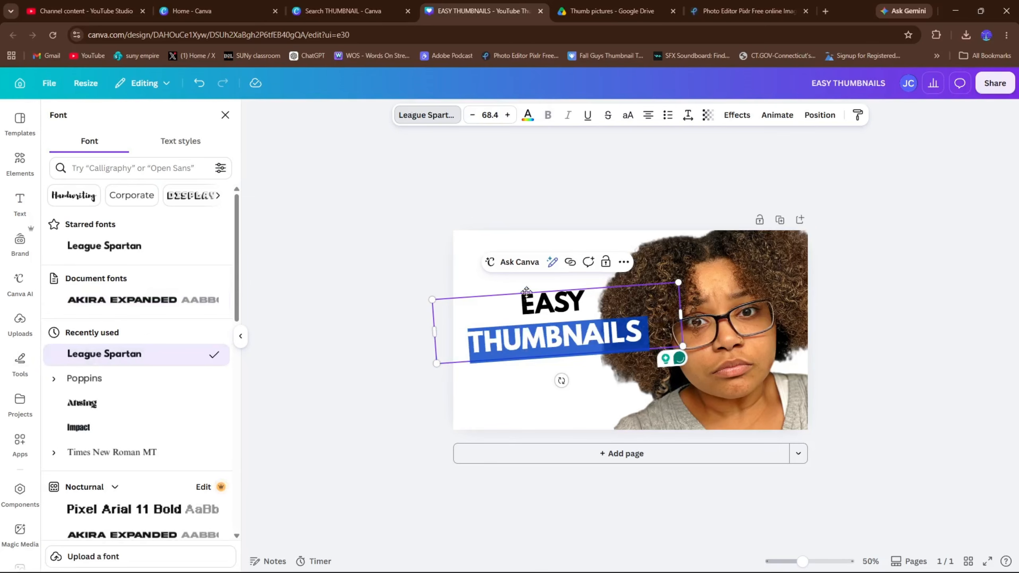
Step: Shift the portrait further right, clear of the headline, and move the headline down to the lower left of the page
left_click(492, 294)
left_click(518, 337)
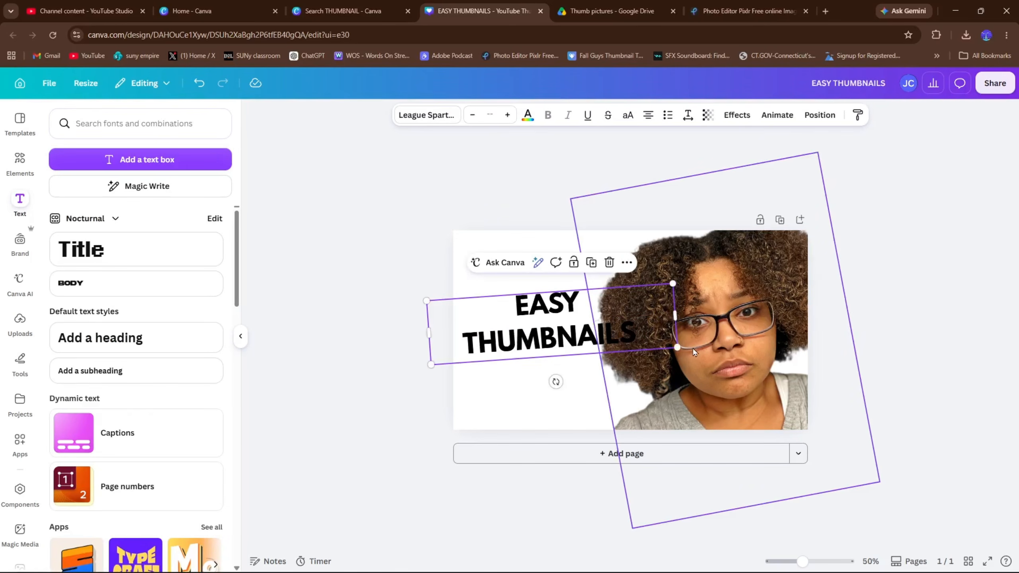
left_click(723, 349)
left_click_drag(723, 349, 740, 349)
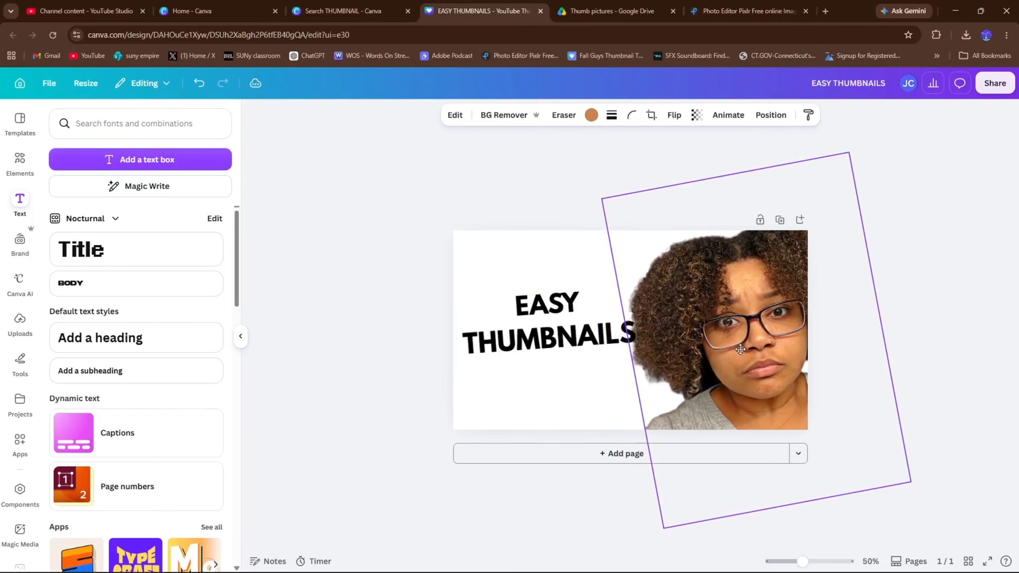
left_click(553, 356)
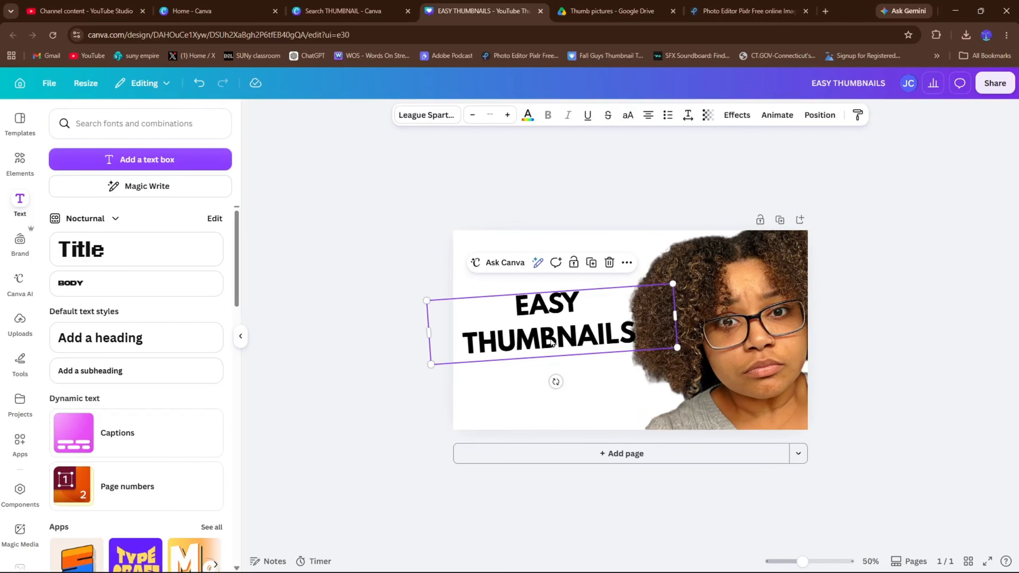
left_click_drag(552, 331, 534, 380)
left_click(512, 380)
left_click(498, 273)
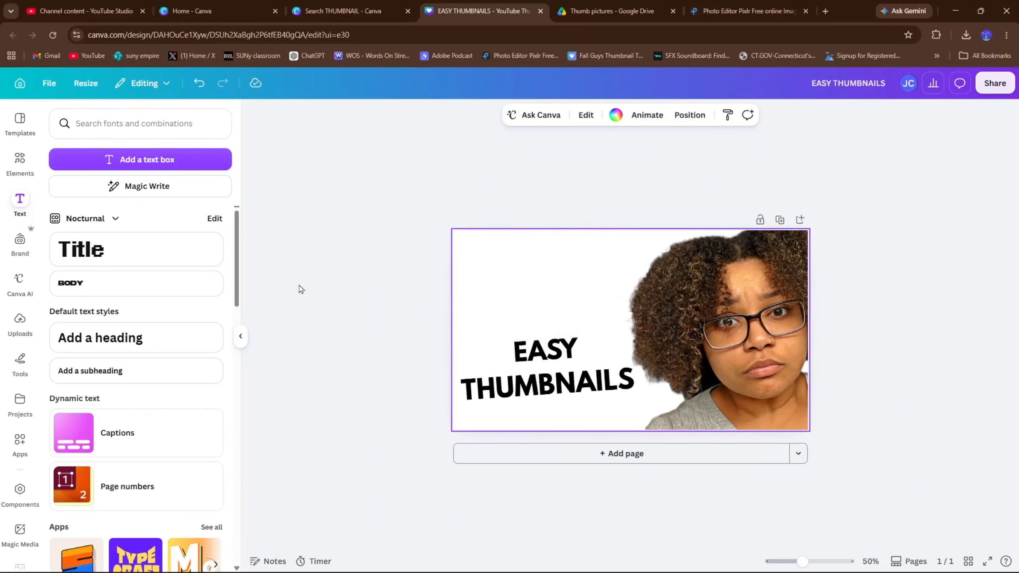
Step: Open the collection of add-on apps and search it for CANVA
scroll(18, 317, "down", 10)
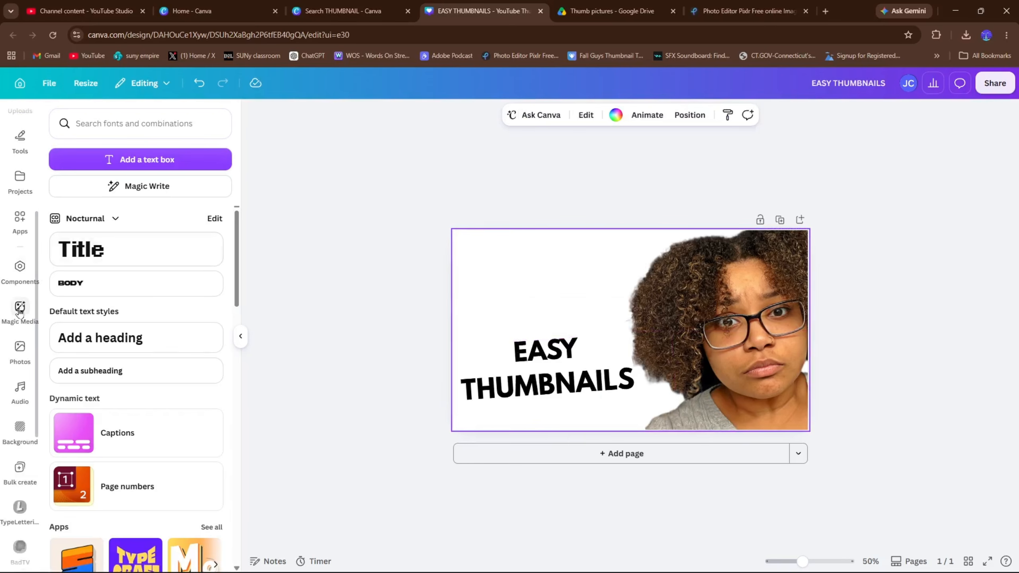
scroll(21, 327, "up", 10)
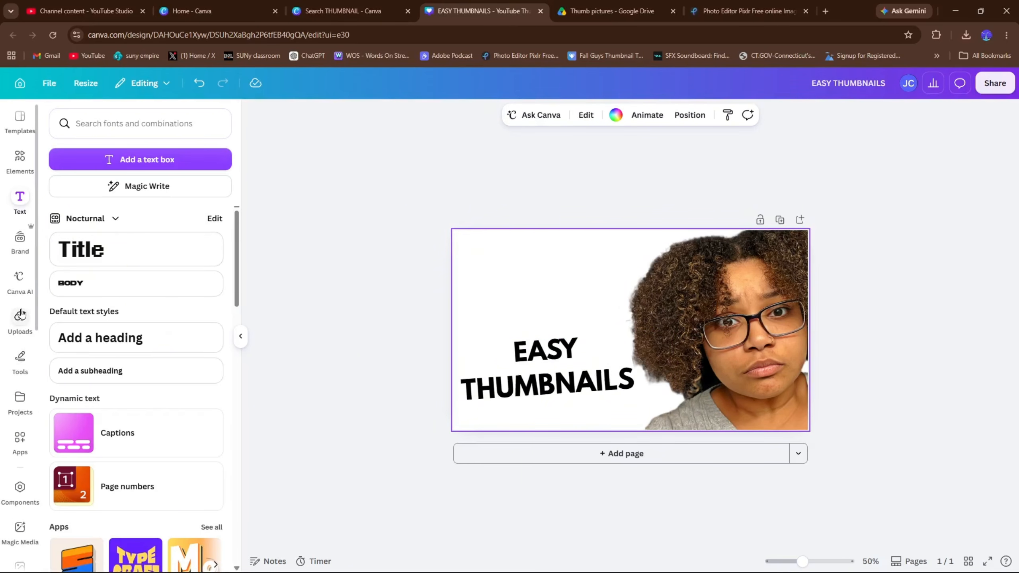
left_click(20, 439)
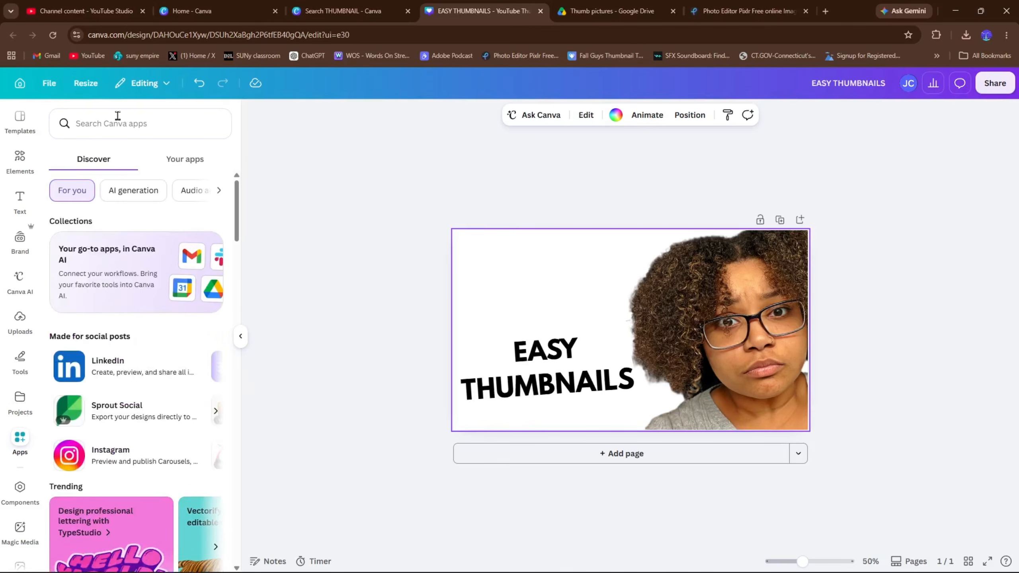
left_click(116, 131)
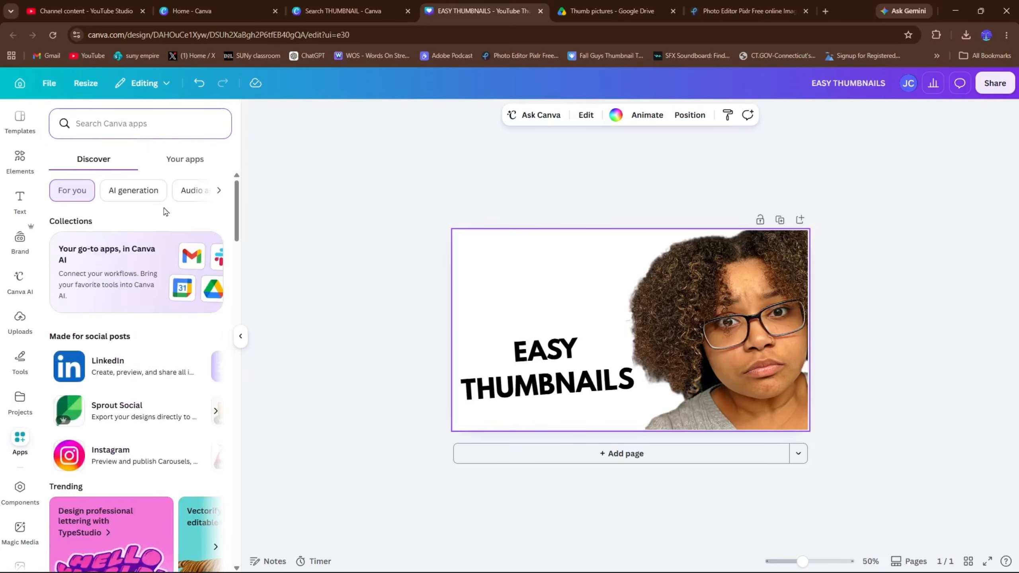
left_click(217, 410)
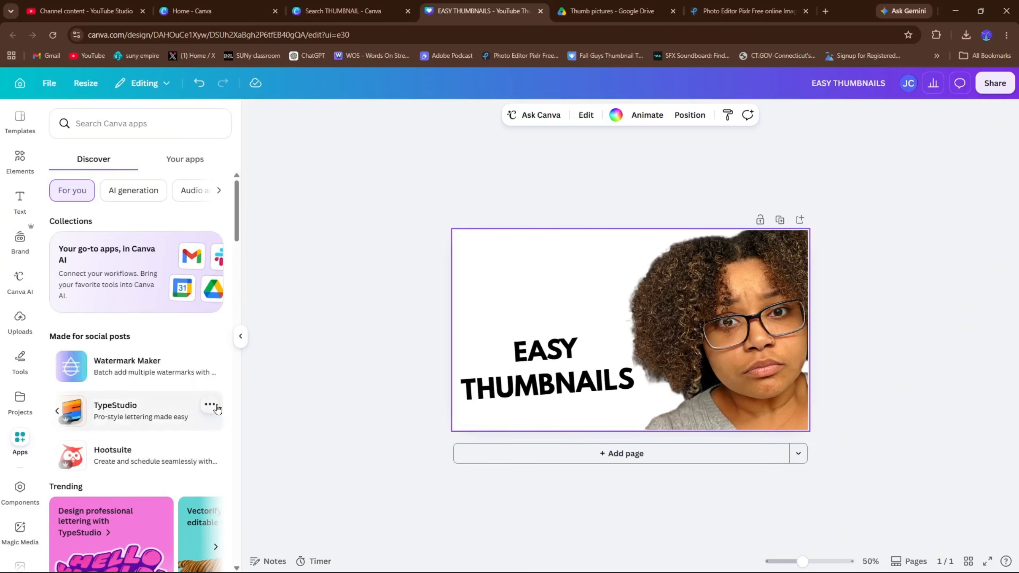
left_click(139, 125)
type("cANVA")
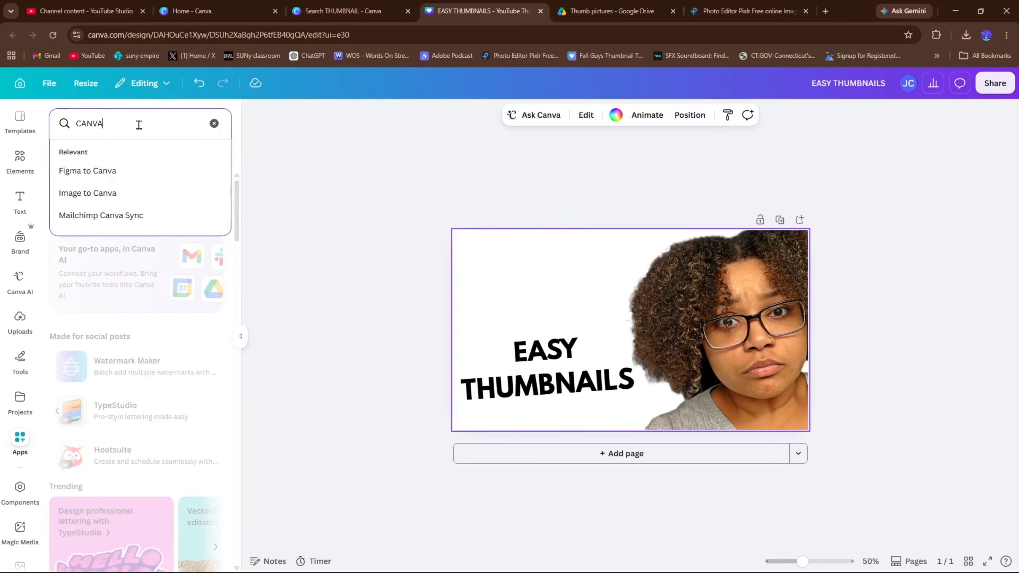
key("Return")
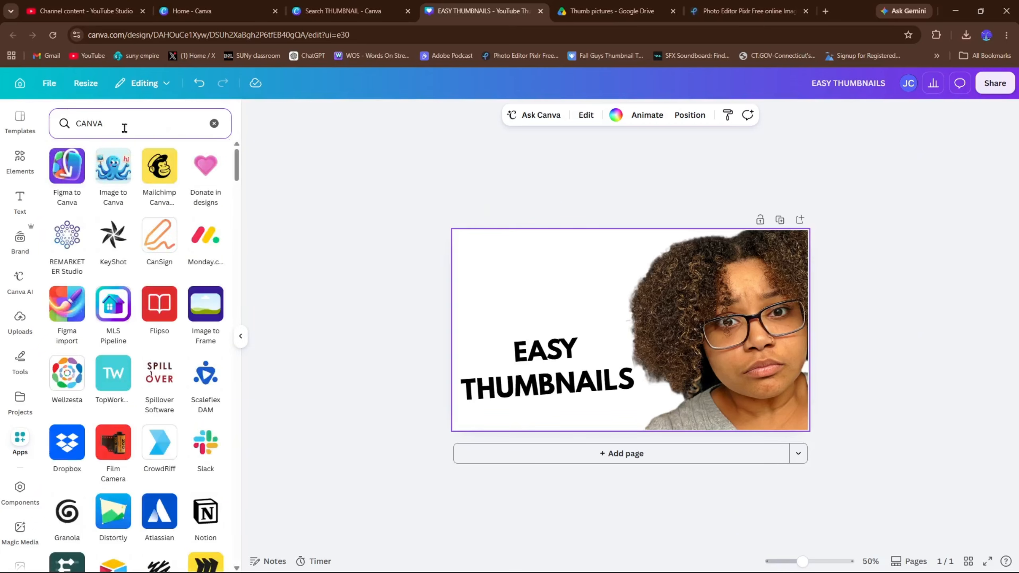
Step: Find the Brandfetch app, look up canva.com in it, and place the square gradient Canva logo above the headline
left_click(111, 123)
type("BRA")
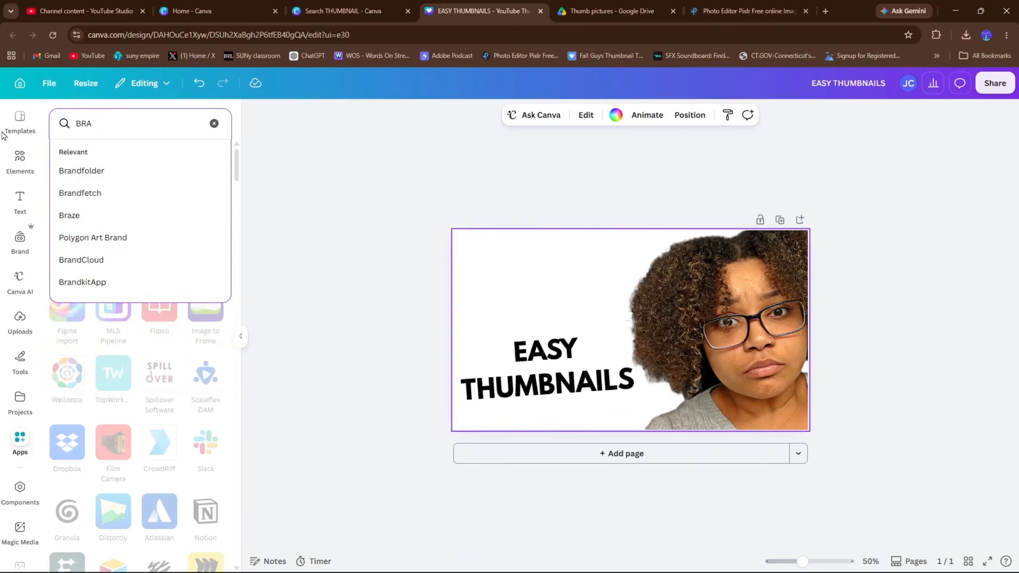
left_click(113, 192)
left_click(66, 169)
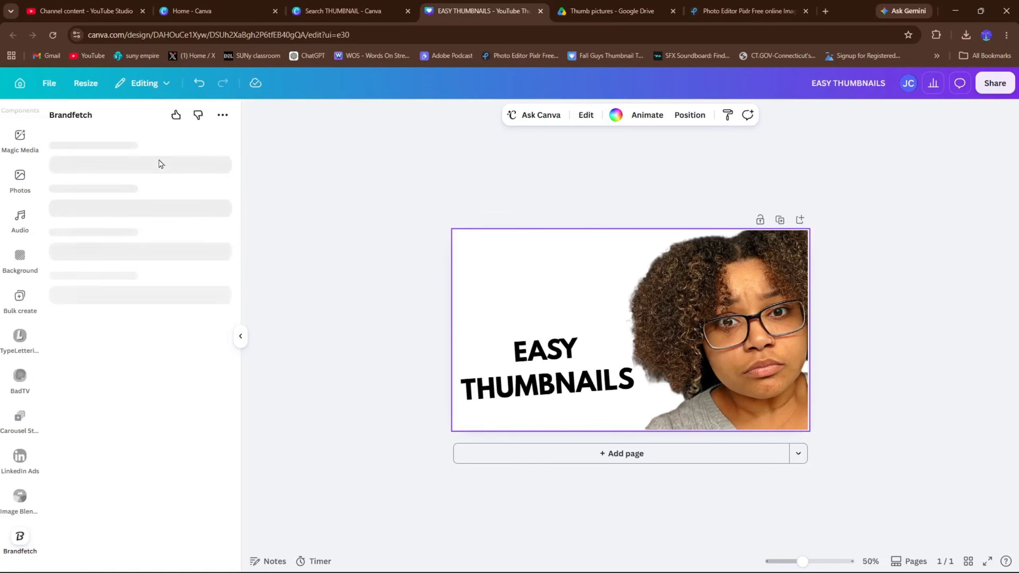
left_click(78, 201)
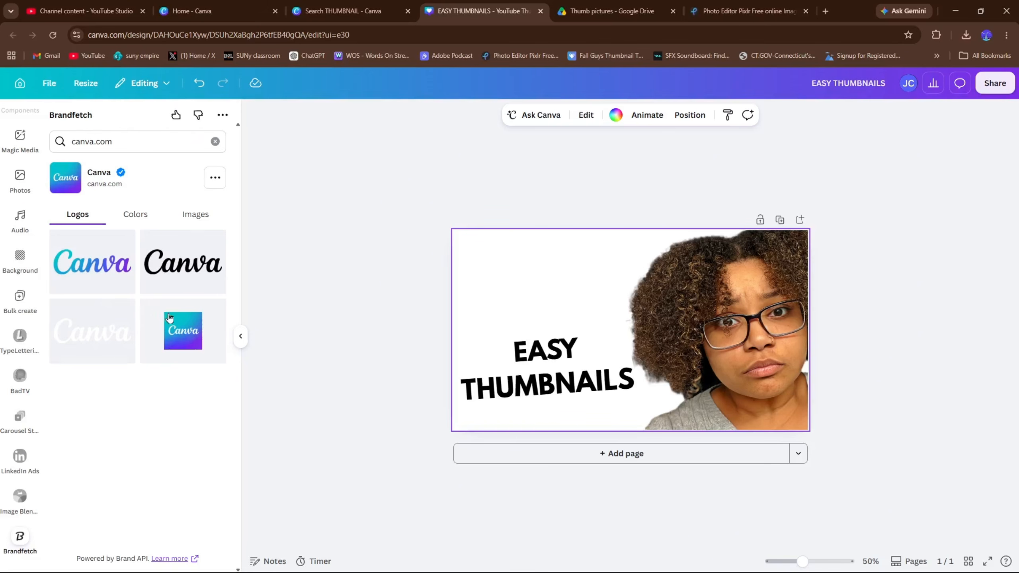
left_click(168, 317)
left_click_drag(614, 316, 523, 271)
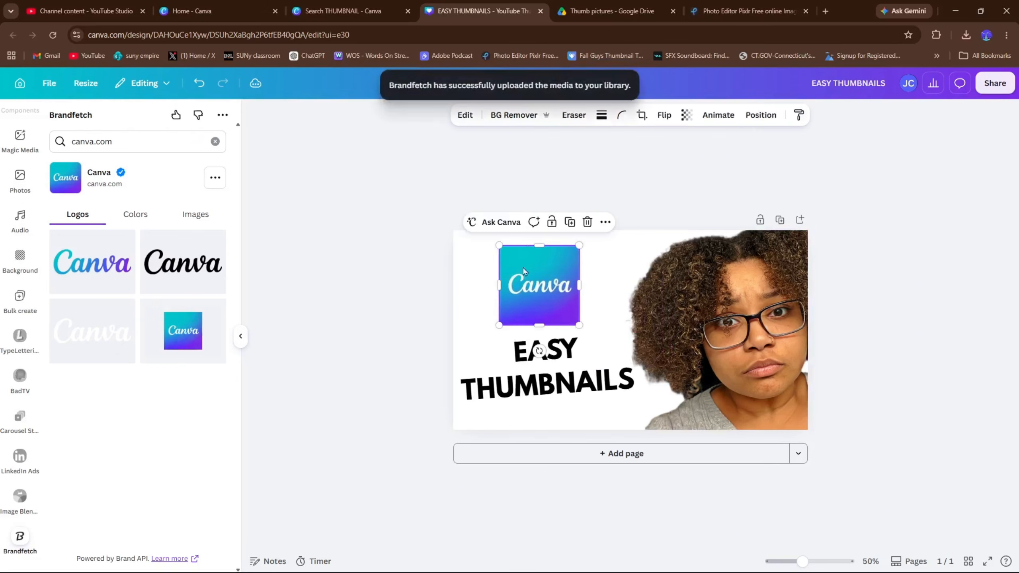
Step: Set the Canva logo's corner rounding to 100 and tilt it slightly counterclockwise to match the headline
left_click(651, 115)
left_click_drag(594, 160, 683, 144)
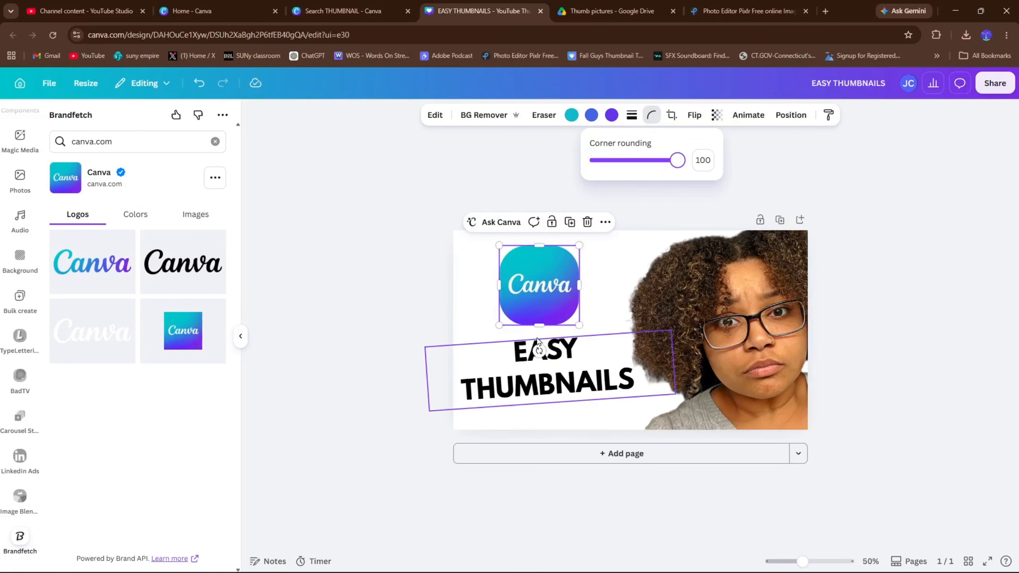
left_click_drag(539, 350, 546, 343)
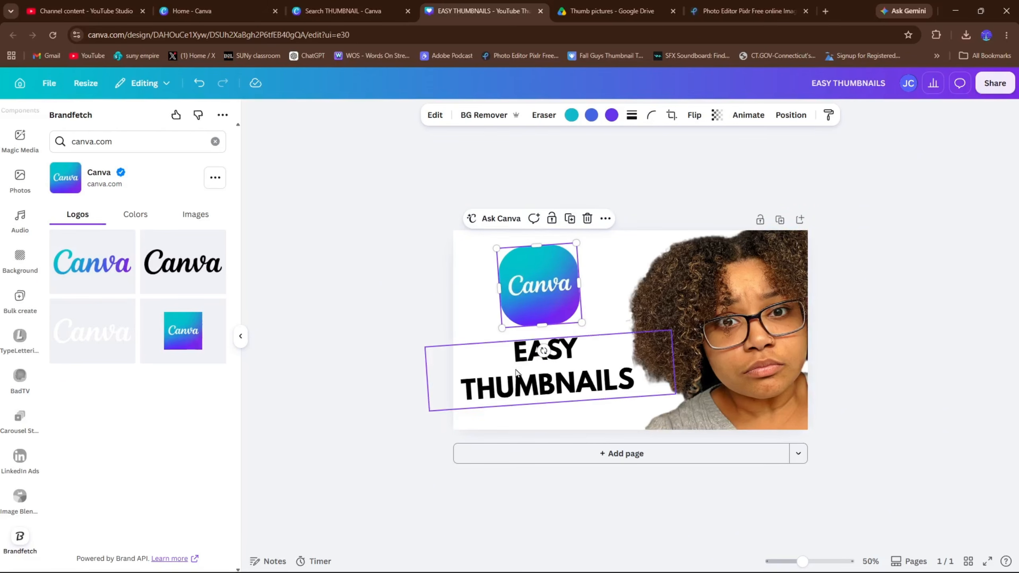
Step: Set the page background to the turquoise colour from the Nocturnal palette
left_click(481, 337)
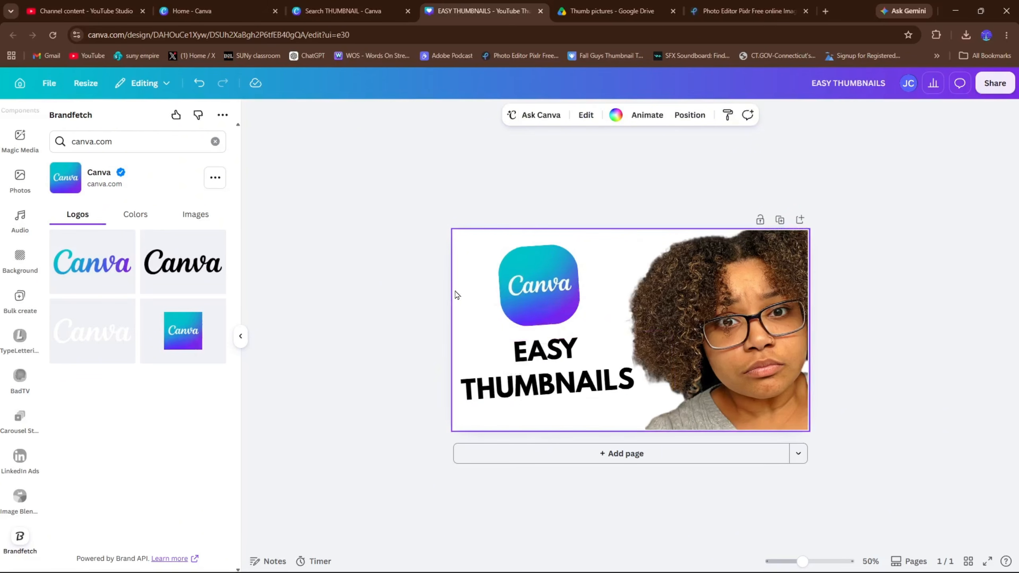
left_click(615, 117)
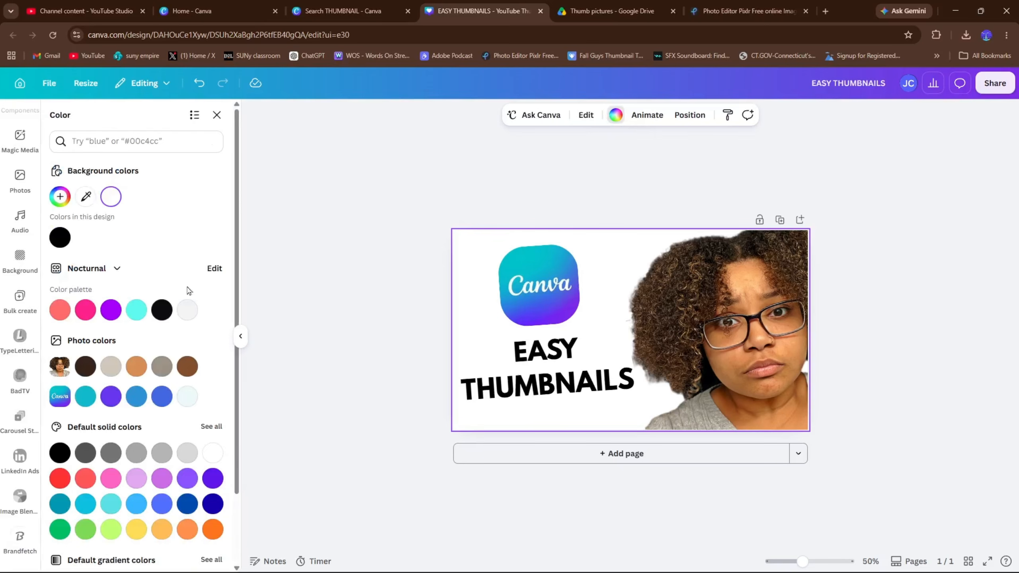
left_click(140, 313)
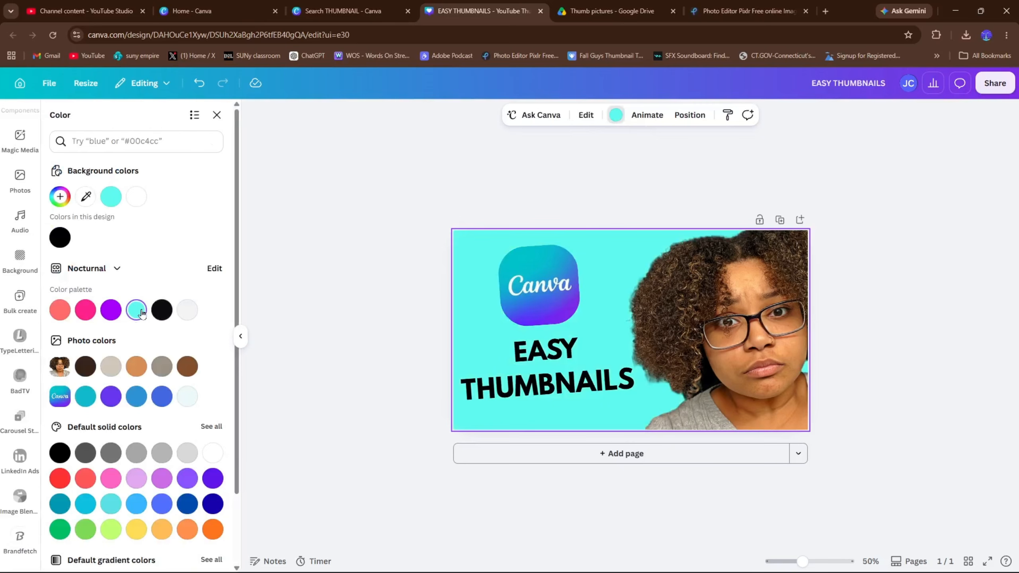
Step: Try the purple and grey-brown swatches on the page background, then set it to the pink default solid colour
left_click(68, 313)
left_click(109, 313)
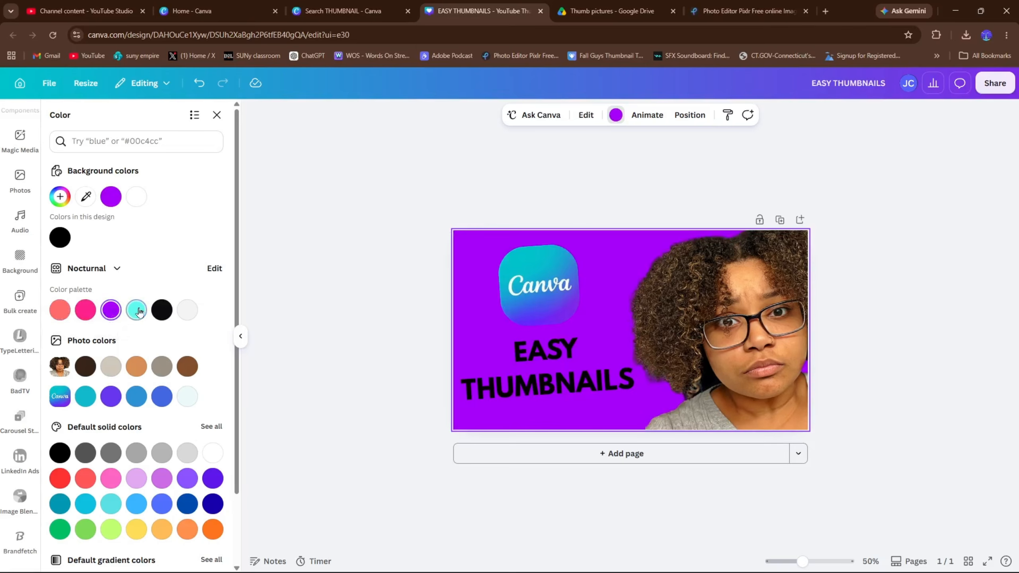
left_click(163, 367)
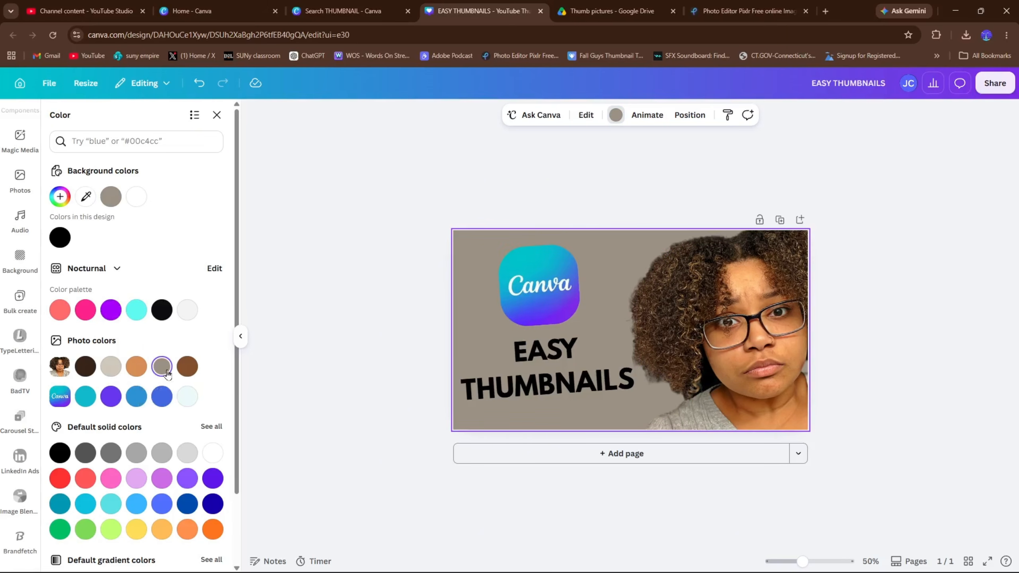
left_click(118, 481)
Step: Recolour the EASY THUMBNAILS headline with the light grey from the Nocturnal palette
left_click(504, 388)
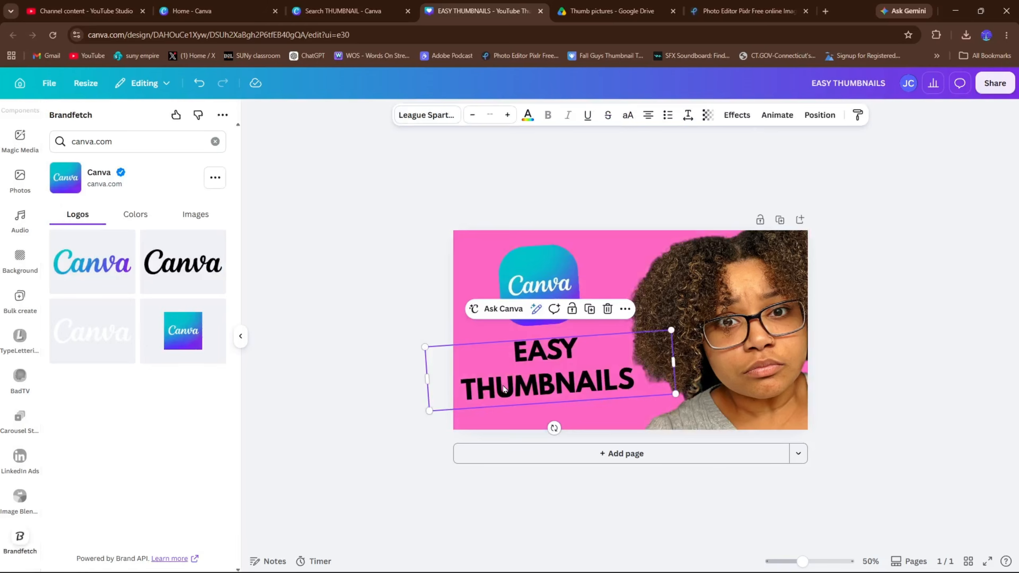
left_click(527, 115)
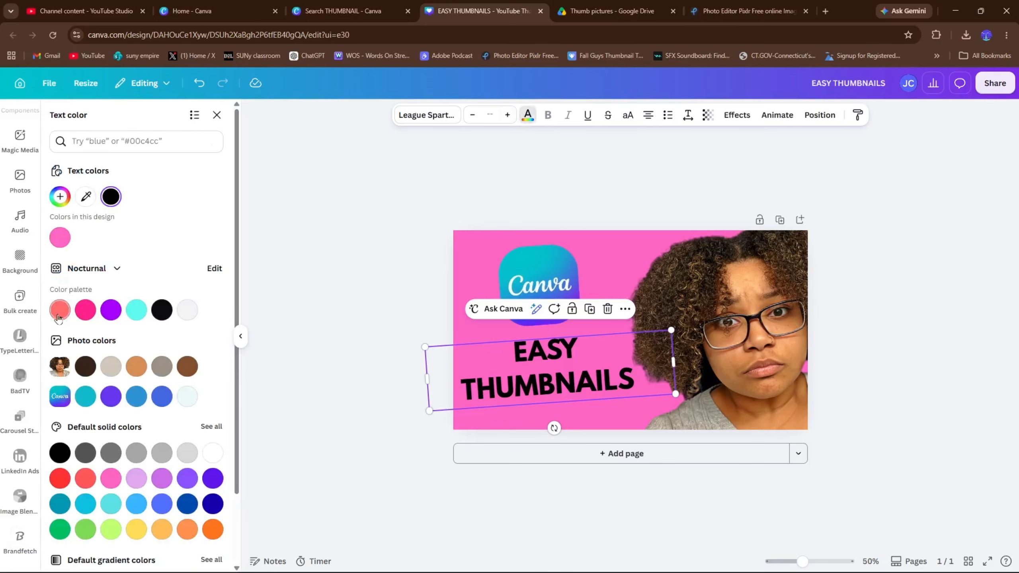
left_click(183, 315)
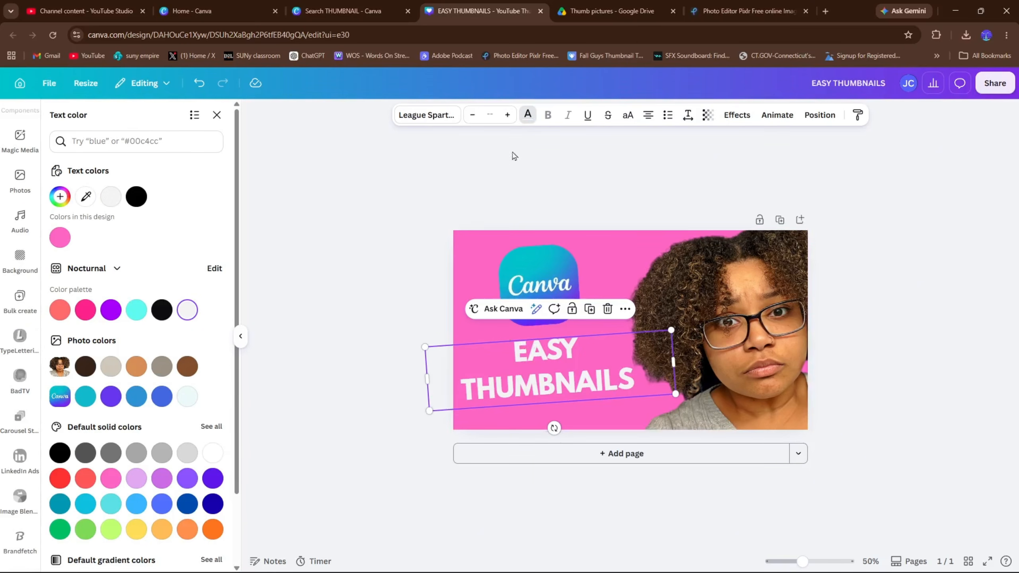
Step: Add a Glow effect to the headline with an intensity of 92
left_click(734, 116)
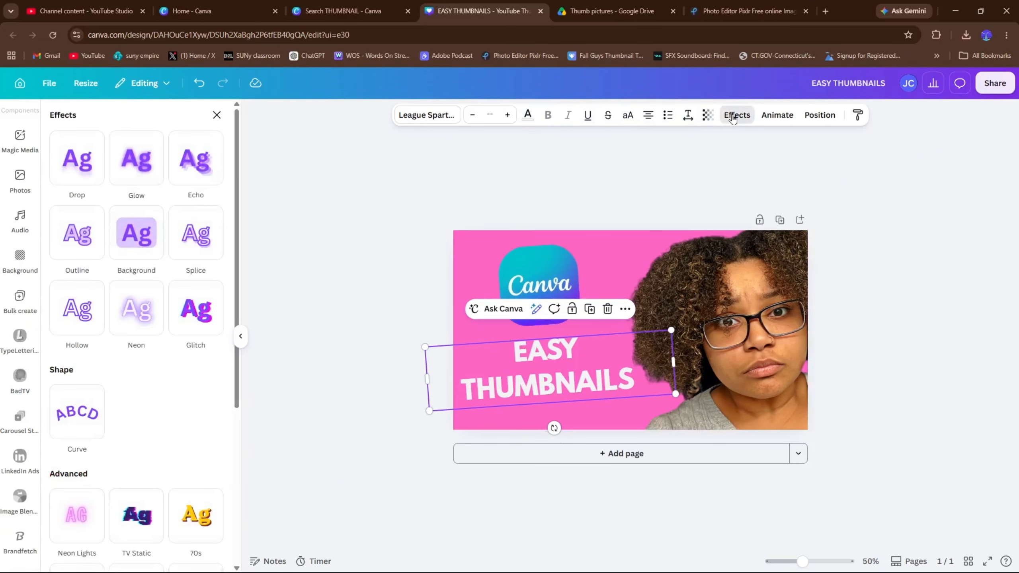
left_click(138, 178)
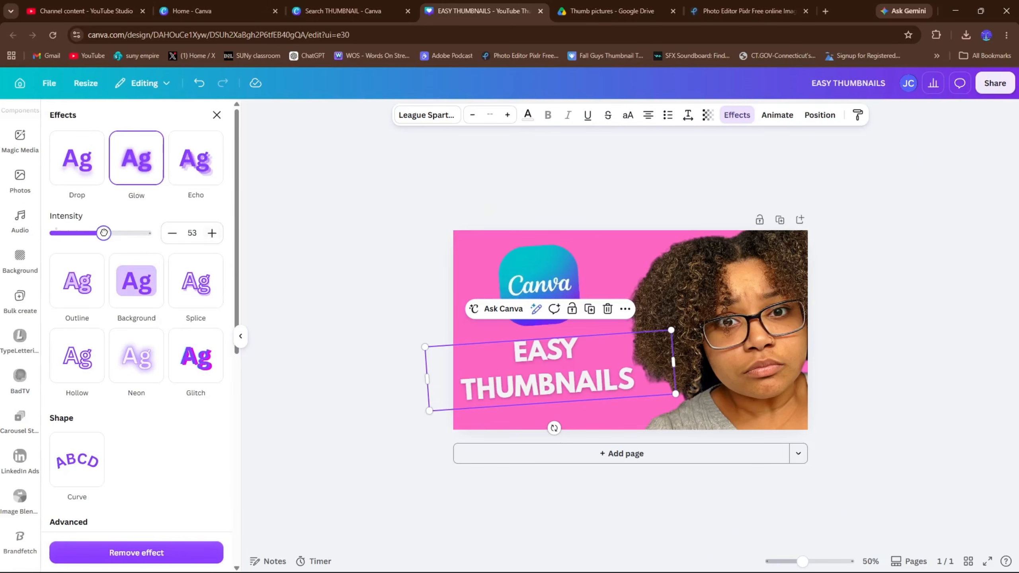
left_click_drag(127, 232, 139, 233)
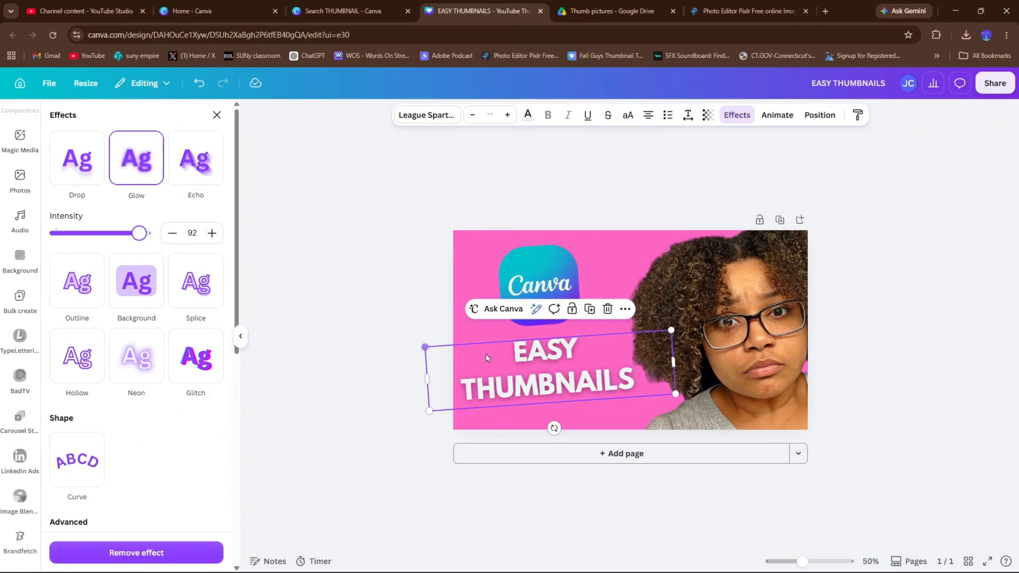
left_click(396, 292)
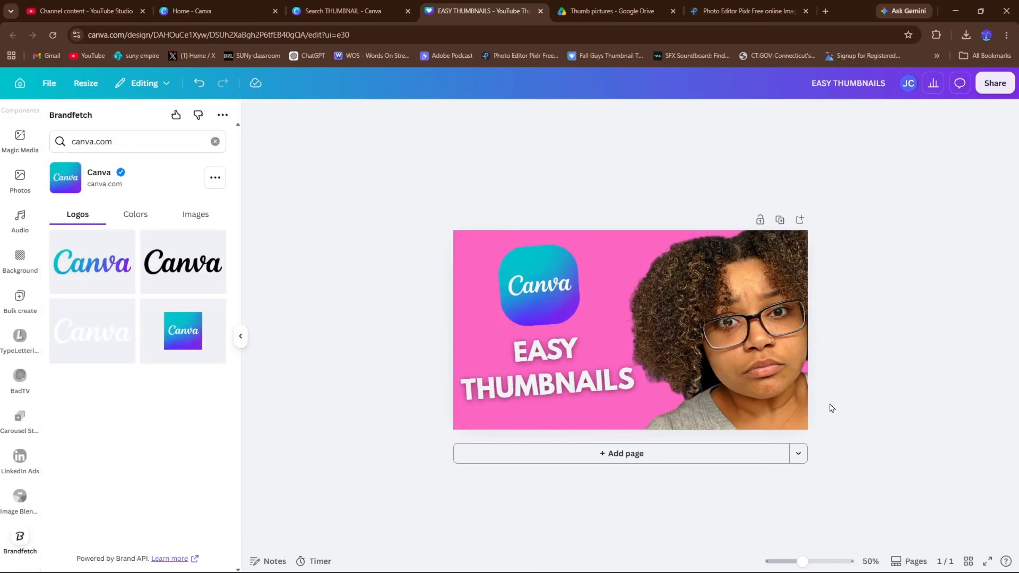
Step: Enlarge the headline slightly and position it close to the page's left edge
left_click(563, 396)
left_click_drag(670, 332, 675, 320)
left_click_drag(483, 402, 476, 400)
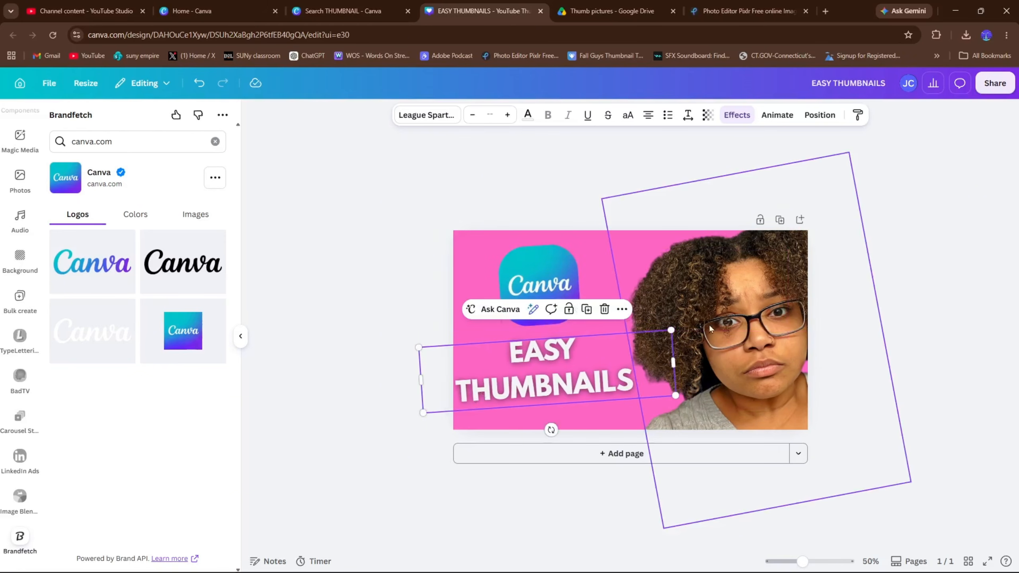
Step: Give the portrait a Glow shadow with size 33, blur amount 100 and intensity 100
left_click(740, 273)
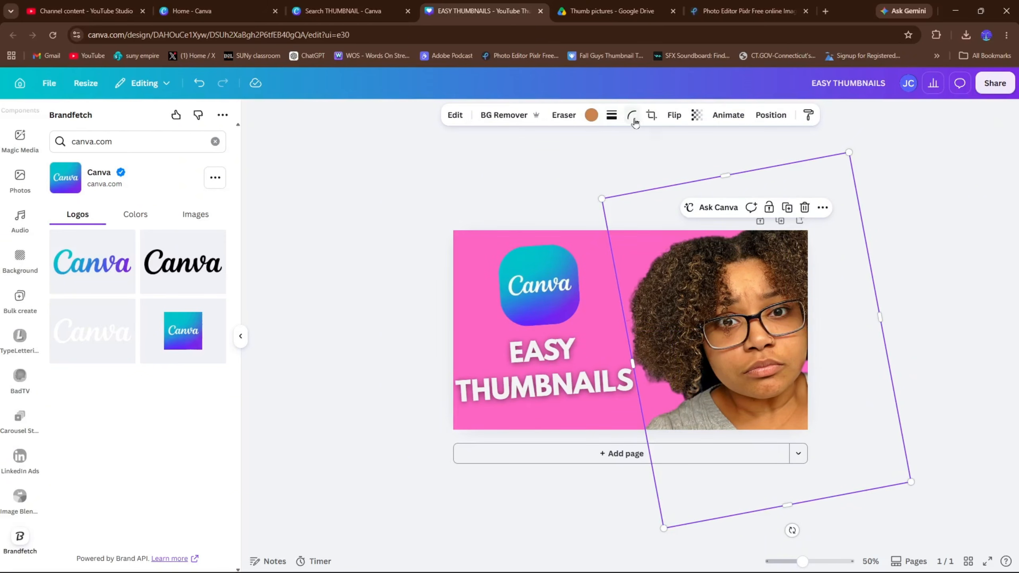
left_click(461, 121)
scroll(144, 405, "down", 4)
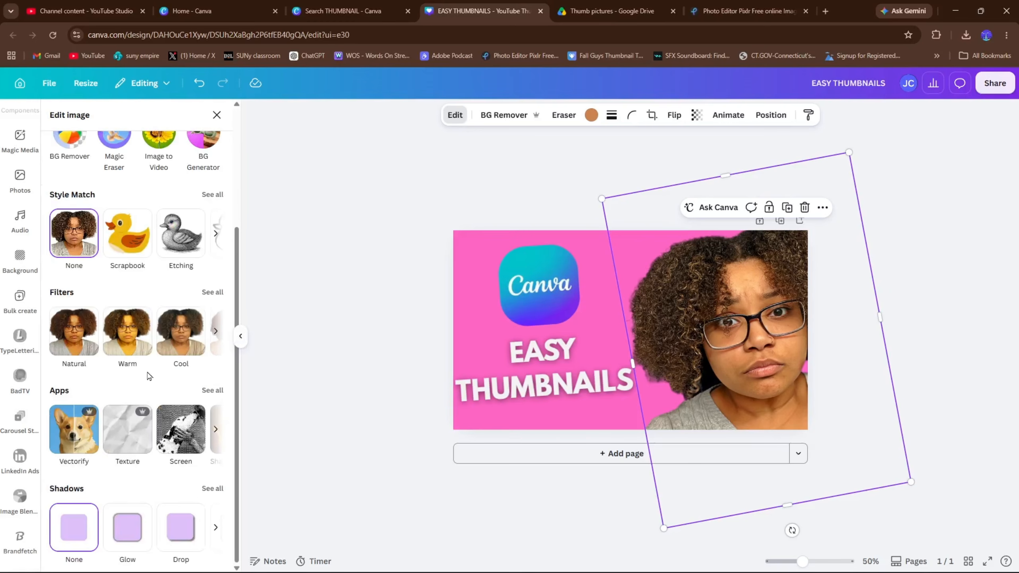
left_click(183, 532)
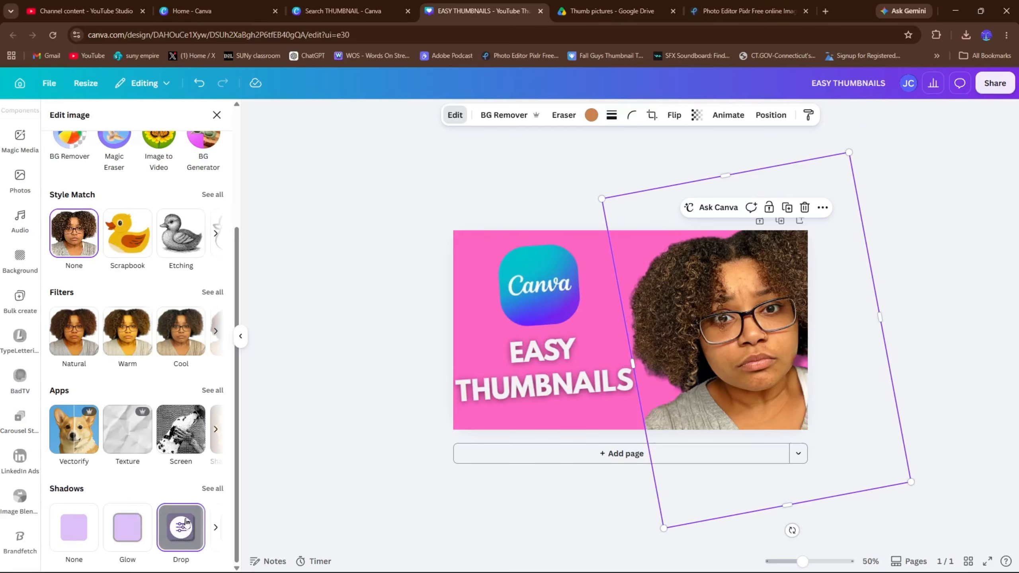
left_click(141, 524)
left_click(128, 526)
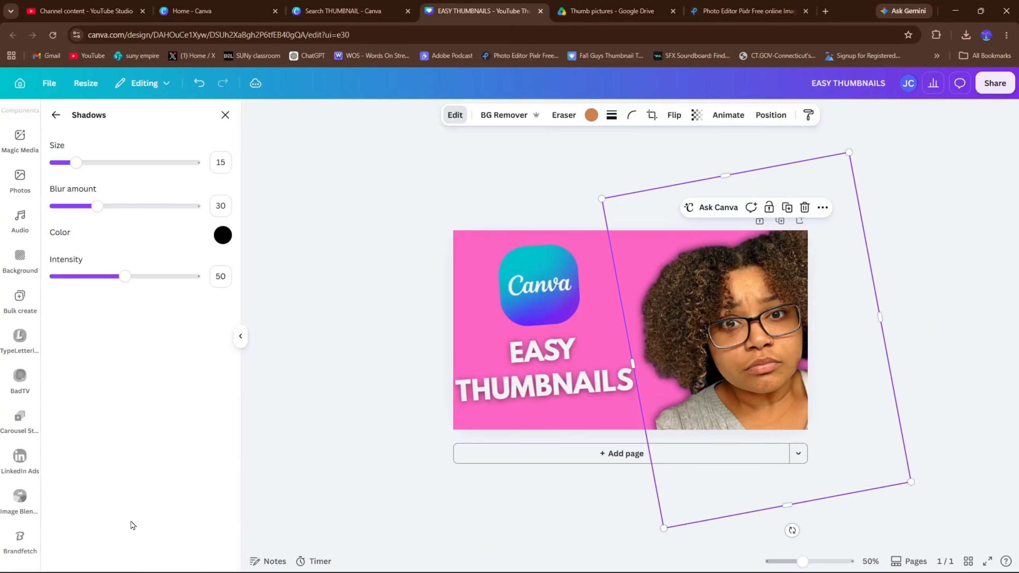
left_click_drag(129, 280, 279, 290)
left_click_drag(97, 206, 235, 208)
left_click_drag(76, 163, 101, 165)
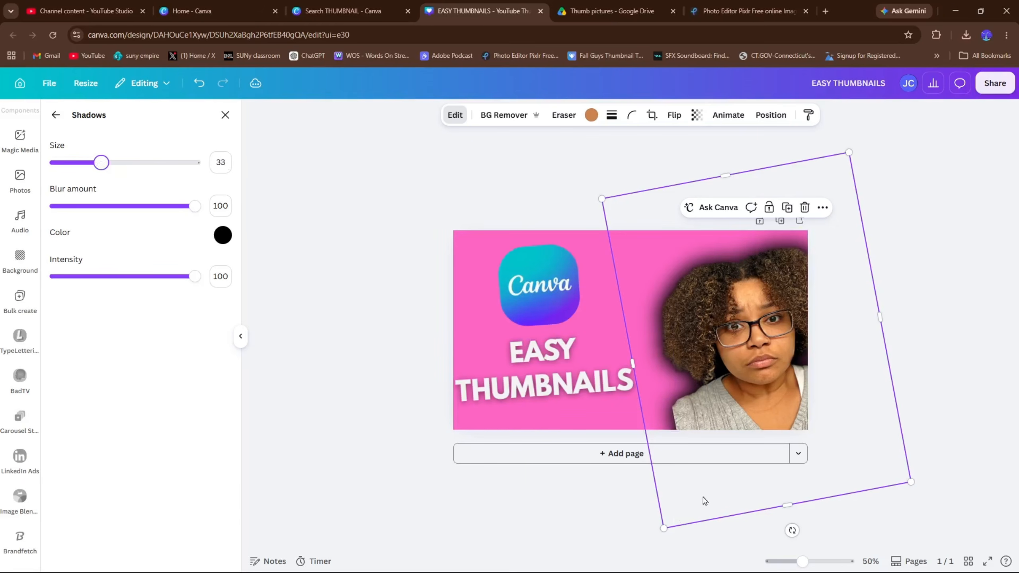
Step: Enlarge the portrait and reposition it to fill the right part of the thumbnail, reaching the page's lower edge
left_click_drag(664, 527, 614, 560)
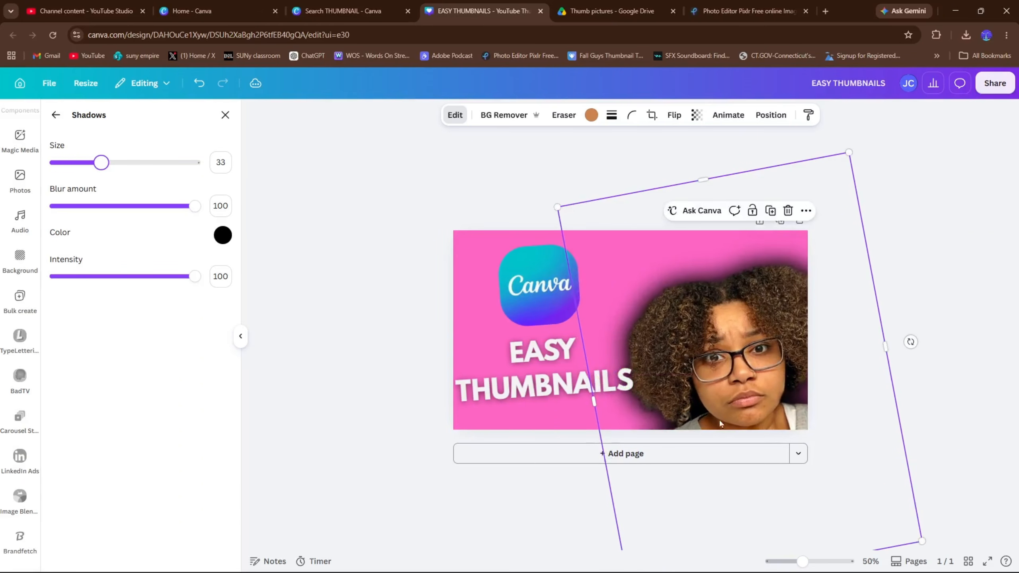
left_click_drag(720, 420, 732, 381)
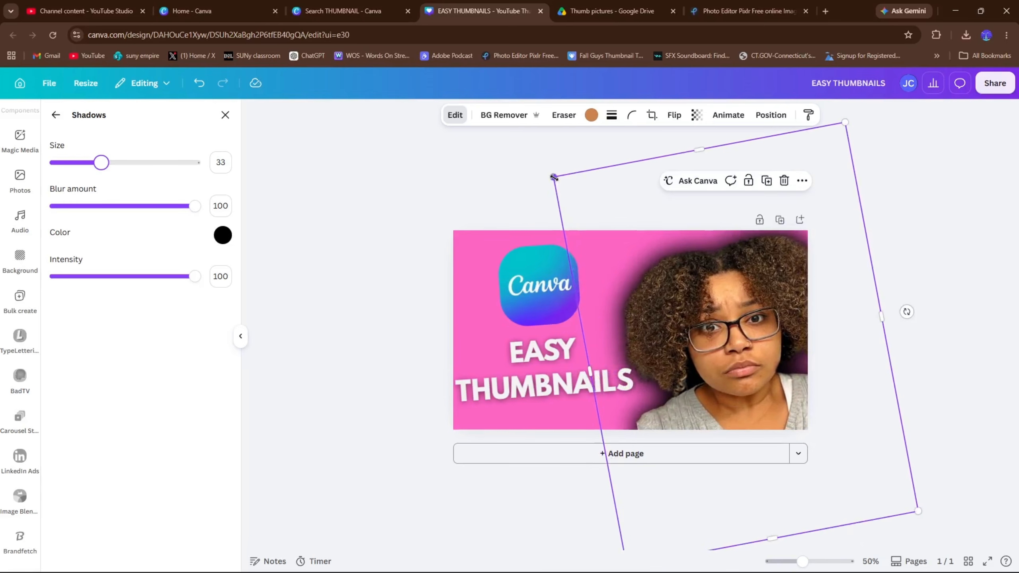
left_click_drag(553, 177, 521, 145)
left_click_drag(709, 345, 738, 361)
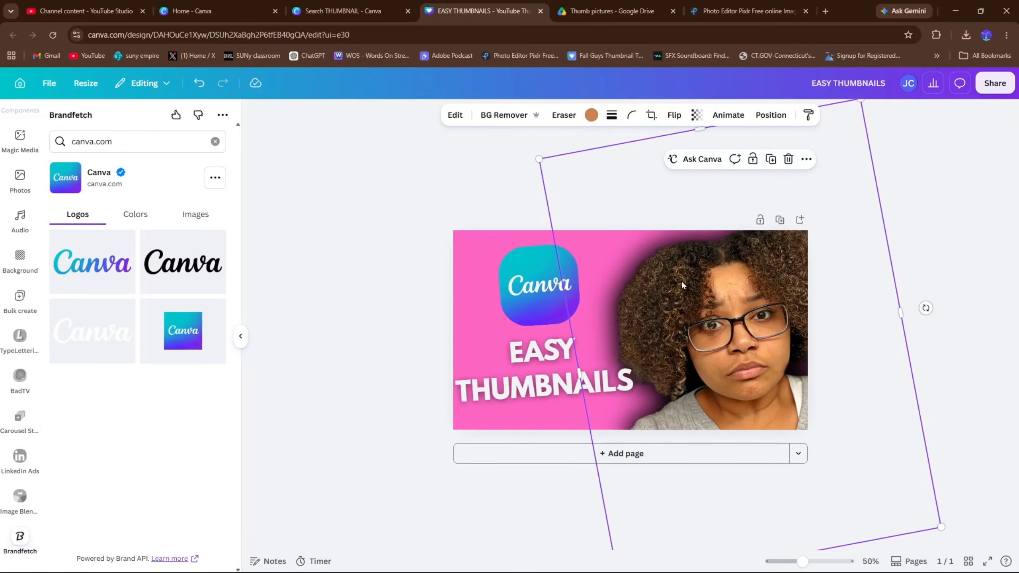
key("Escape")
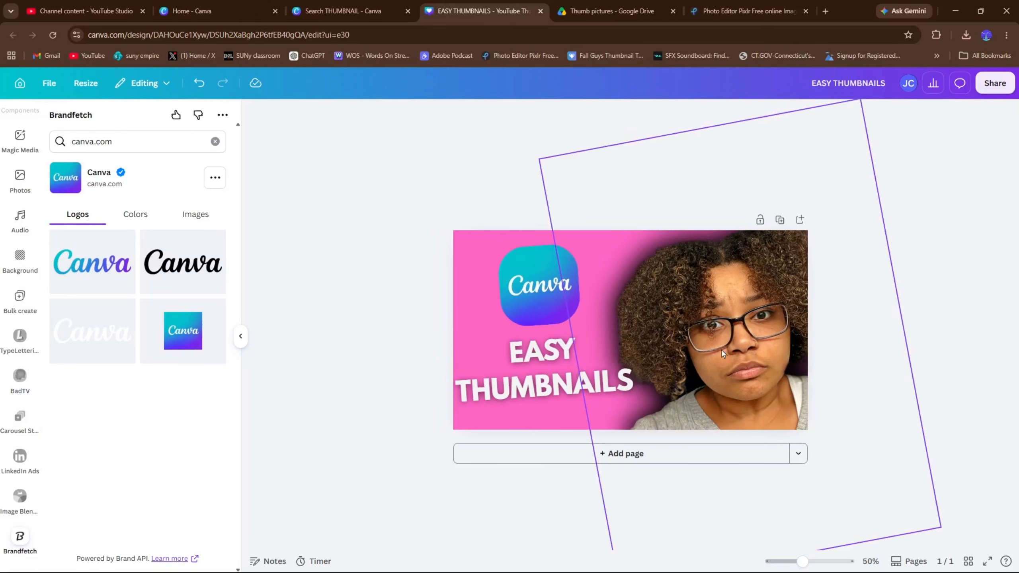
Step: Reduce the intensity of the portrait's Glow shadow to 50
left_click(721, 353)
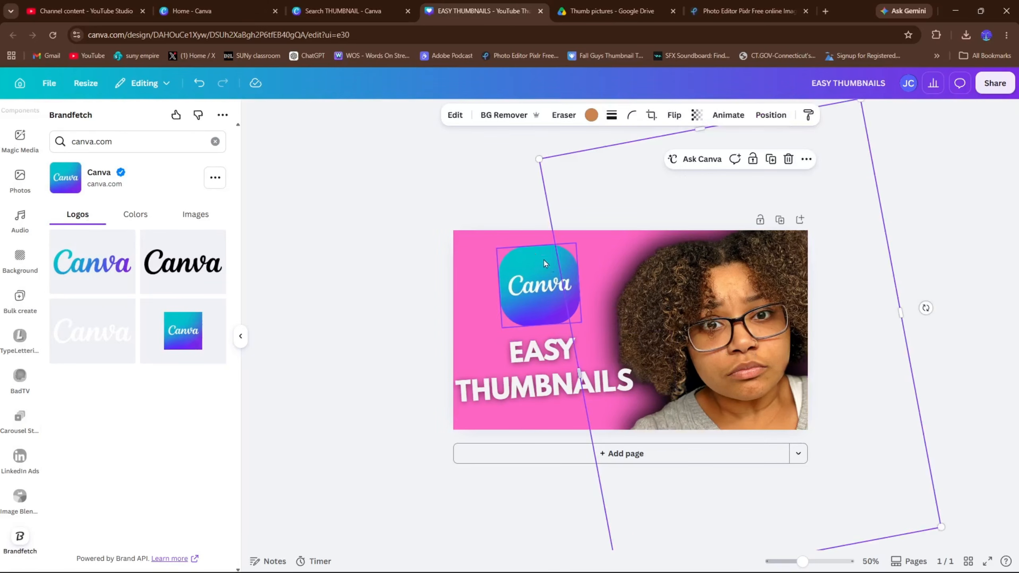
left_click(455, 115)
scroll(120, 361, "down", 4)
left_click(124, 520)
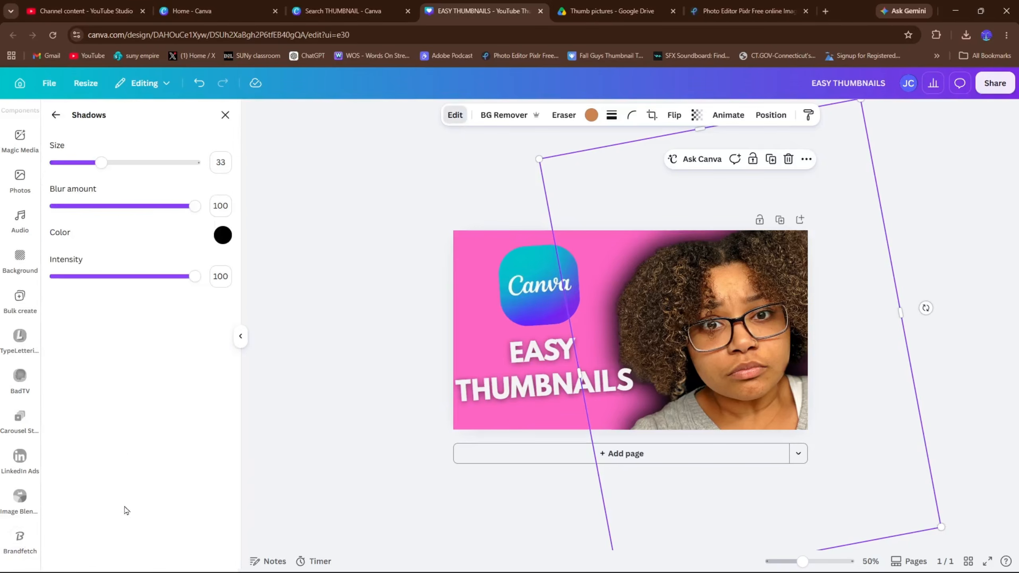
left_click_drag(194, 275, 122, 275)
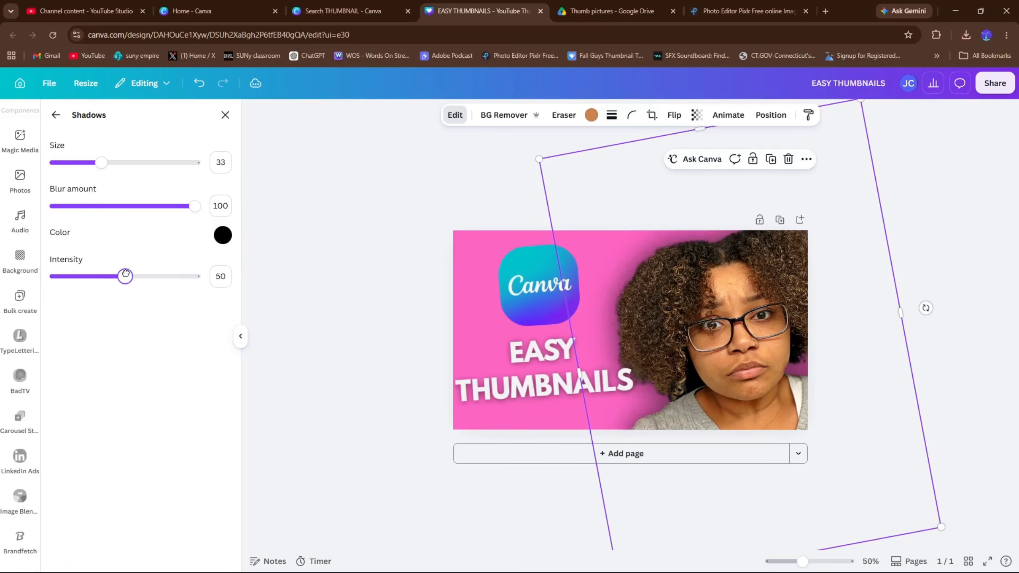
Step: Shrink the headline and the Canva logo slightly and shift both up, keeping the logo above the headline
left_click_drag(479, 393, 473, 382)
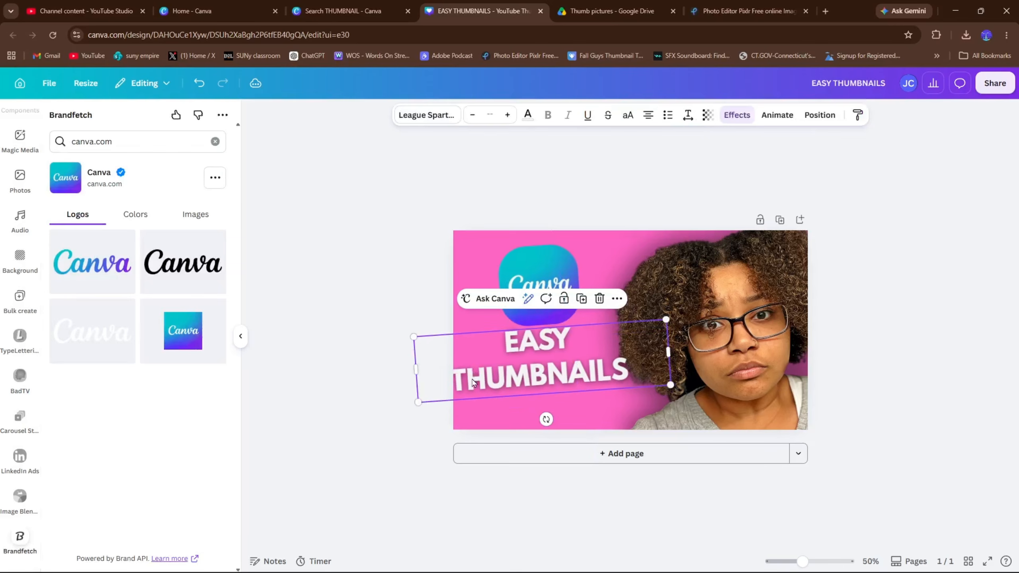
left_click_drag(417, 401, 441, 379)
left_click_drag(600, 364, 584, 353)
left_click(533, 313)
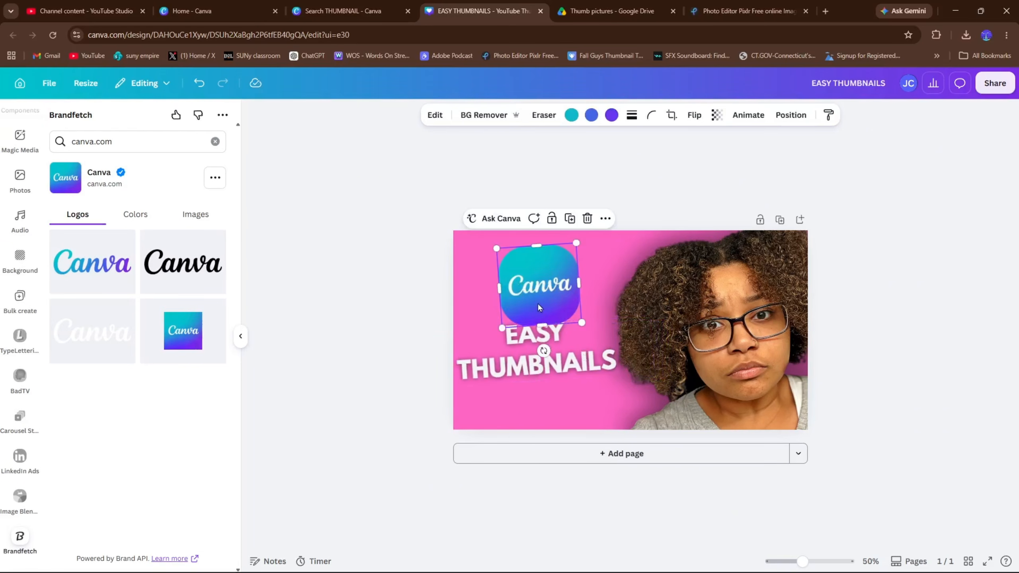
mouse_move(534, 313)
left_mouse_down()
mouse_move(533, 301)
mouse_move(515, 307)
left_mouse_up()
Step: Change the headline text to SUPER EASY THUMBNAILS
left_click(518, 347)
left_click(563, 337)
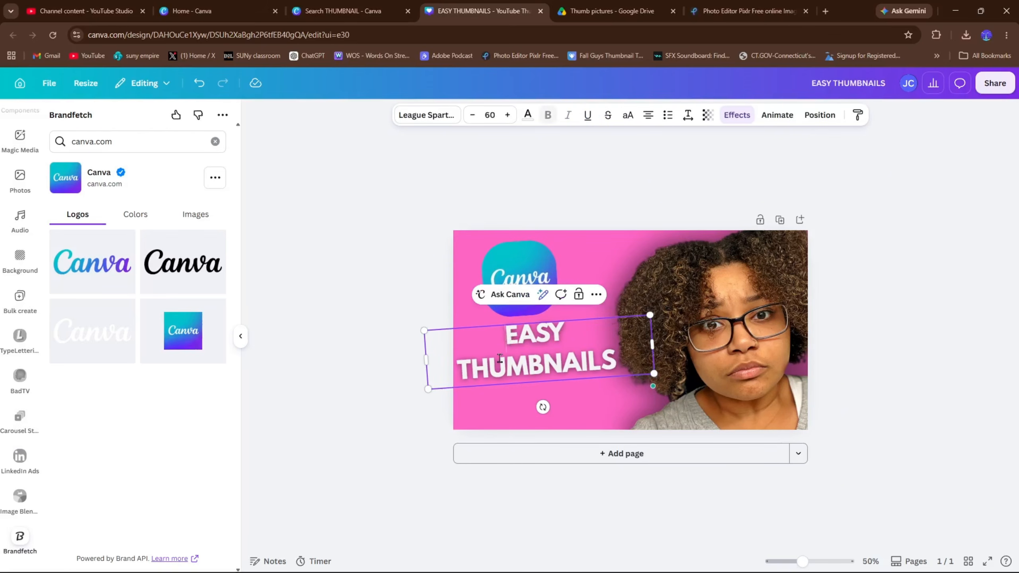
type("SUPER")
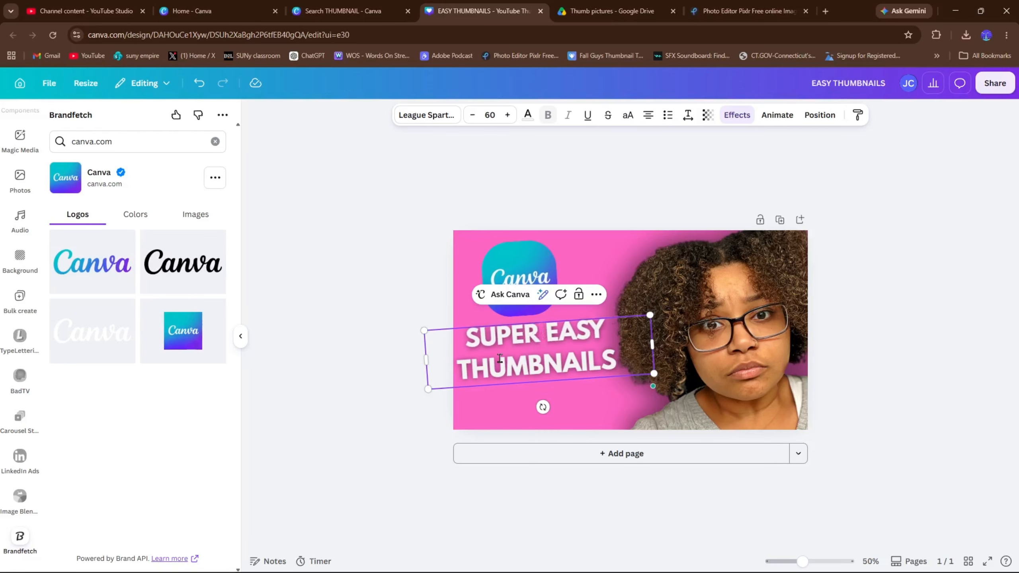
left_click(406, 329)
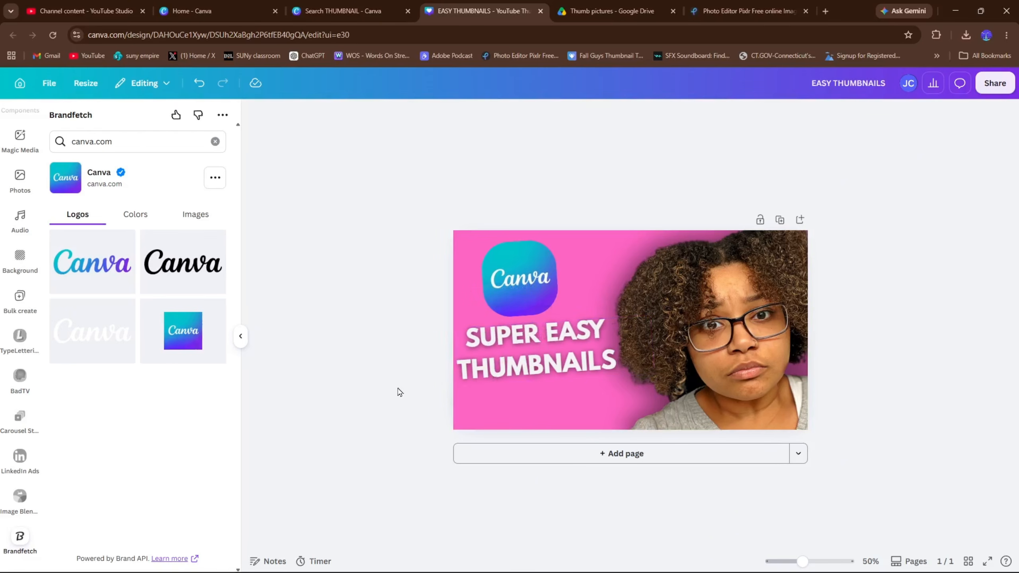
Step: Adjust the space between the Canva logo and headline by repositioning the headline and making both smaller
left_click_drag(506, 382, 511, 391)
left_click(392, 399)
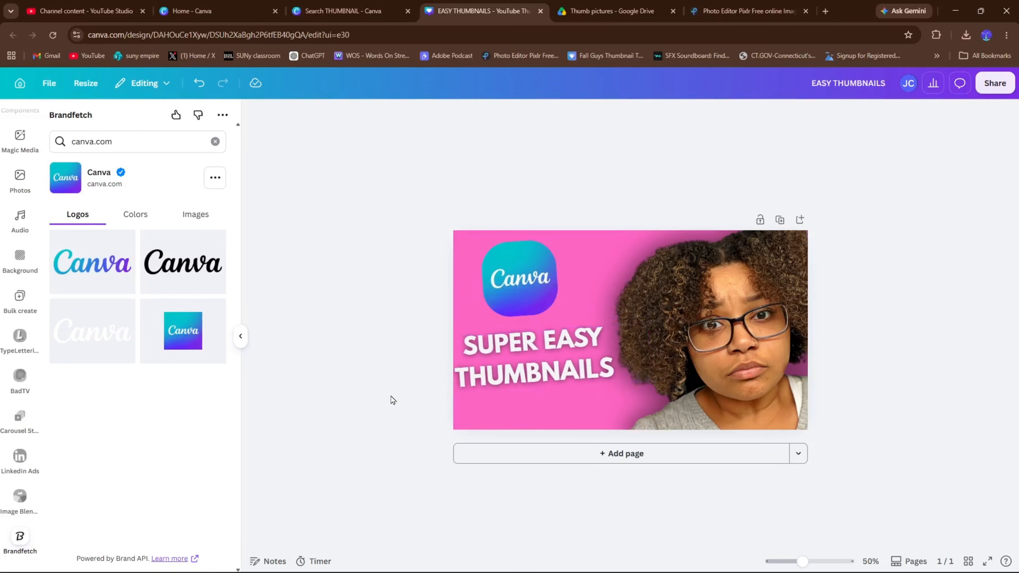
left_click(500, 317)
left_click_drag(485, 319, 498, 299)
left_click(497, 379)
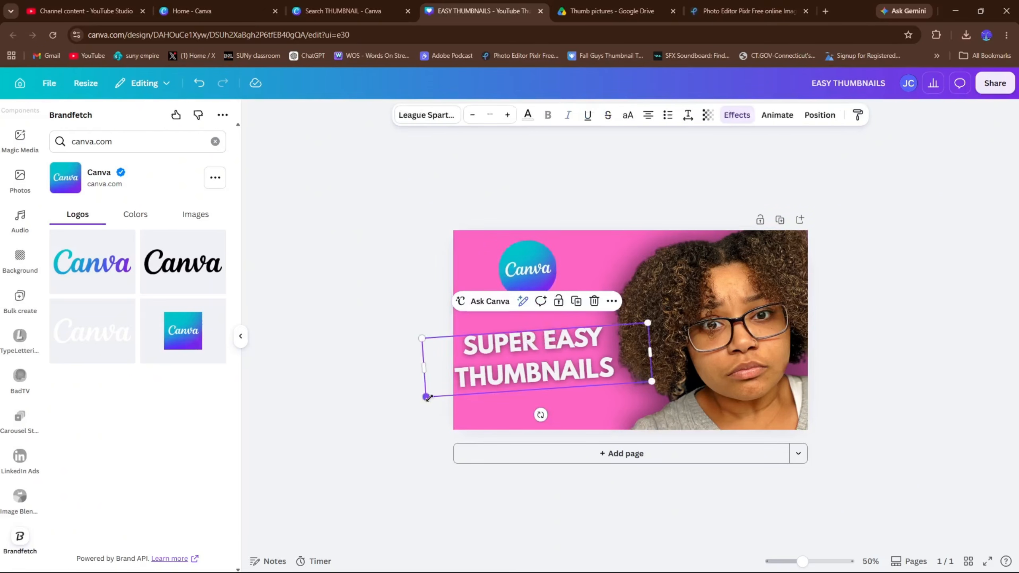
left_click_drag(427, 397, 486, 361)
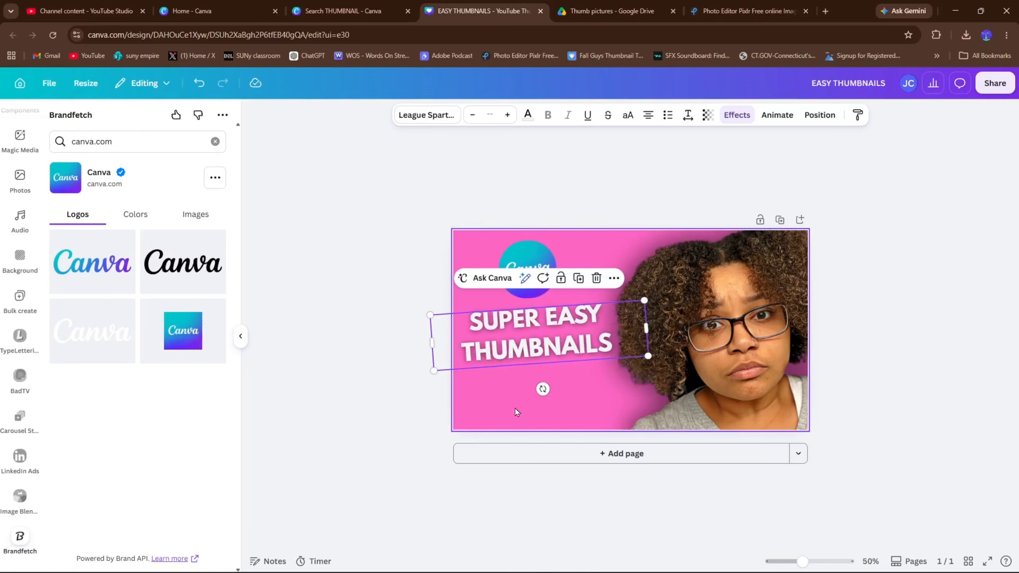
left_click(517, 412)
Step: Swap the two elements, with the headline at the top of the page and the Canva logo centred beneath it, and enlarge both
left_click_drag(528, 269, 539, 395)
left_click_drag(507, 357, 507, 295)
left_click_drag(644, 238, 655, 235)
left_click_drag(540, 396, 542, 363)
left_click_drag(512, 403, 488, 424)
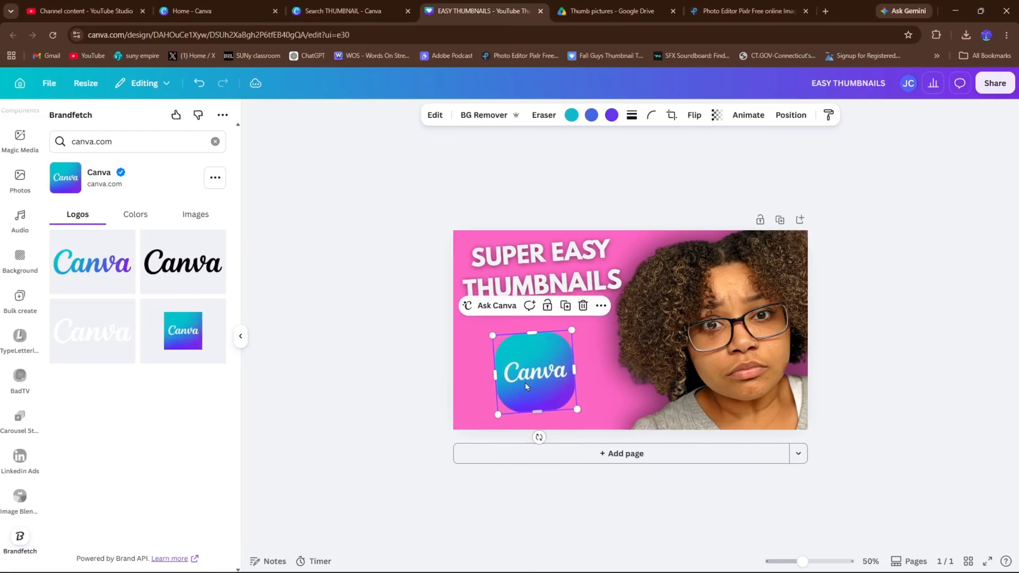
left_click_drag(529, 372, 536, 356)
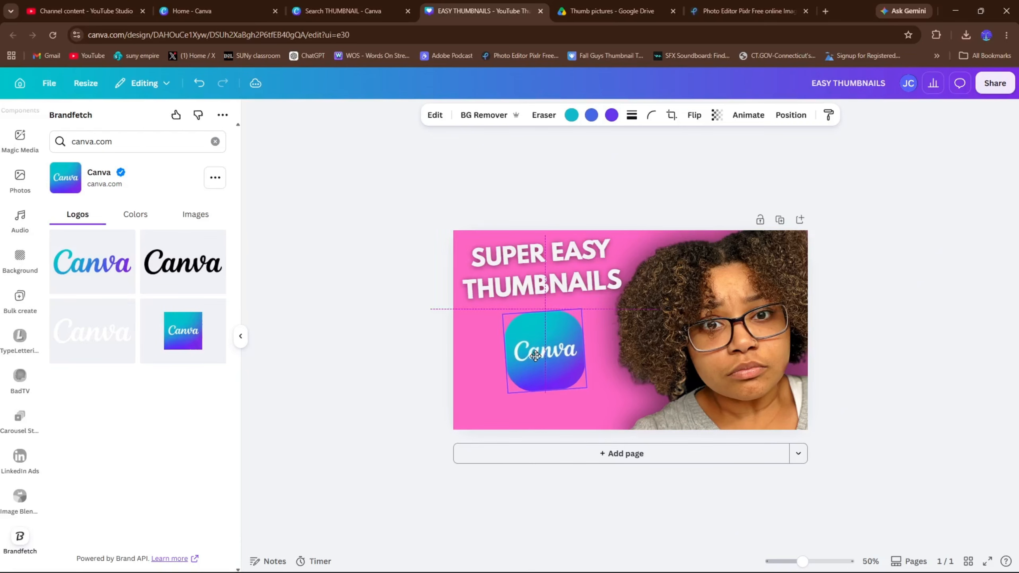
Step: Lower the headline and Canva logo slightly, leaving a small gap between them
left_click(397, 363)
left_click(491, 297)
left_click_drag(490, 298, 485, 301)
left_click(417, 442)
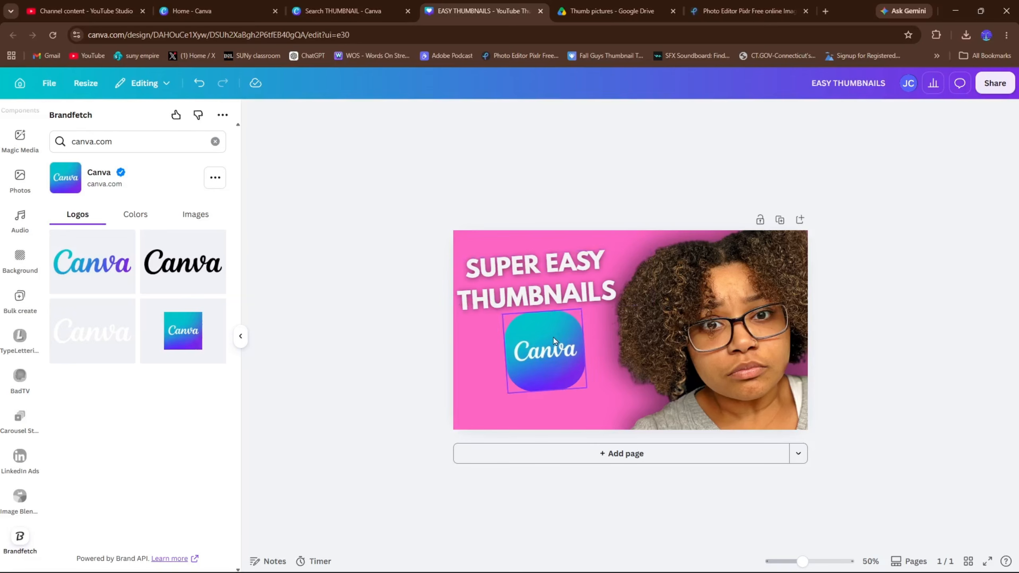
left_click_drag(552, 335, 553, 345)
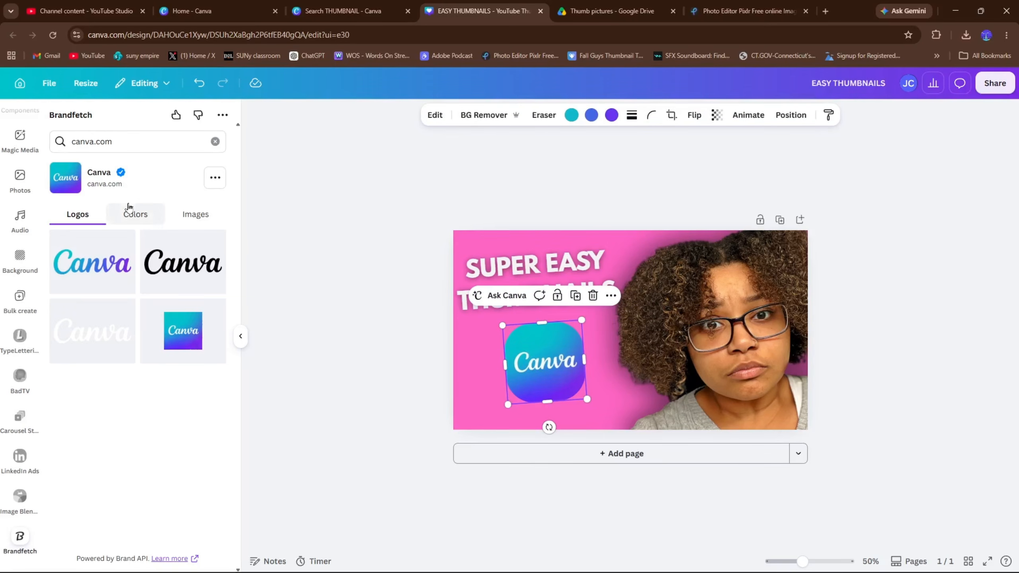
left_click(355, 299)
Step: Download the finished thumbnail design as a JPG file
left_click(996, 86)
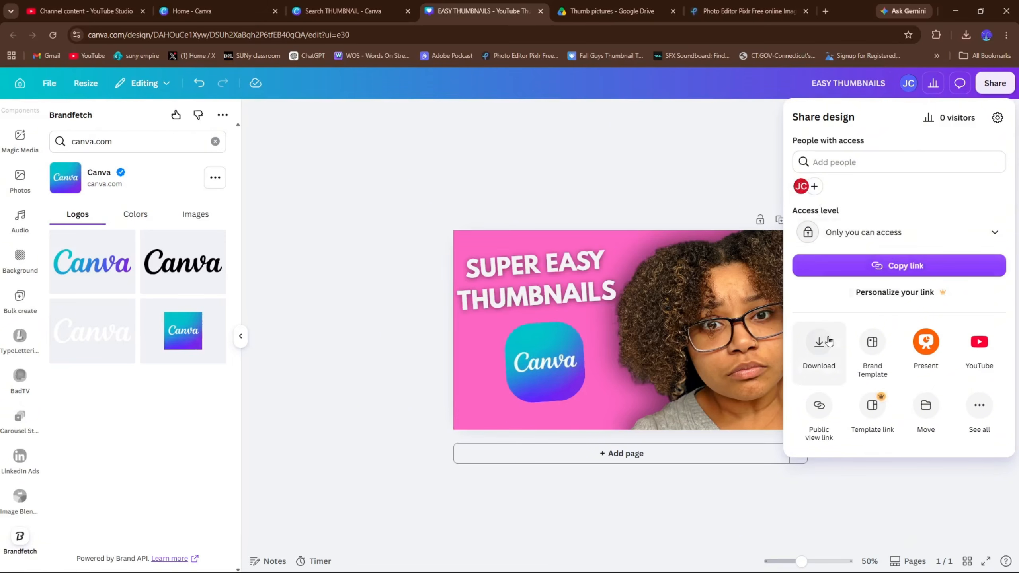
left_click(828, 342)
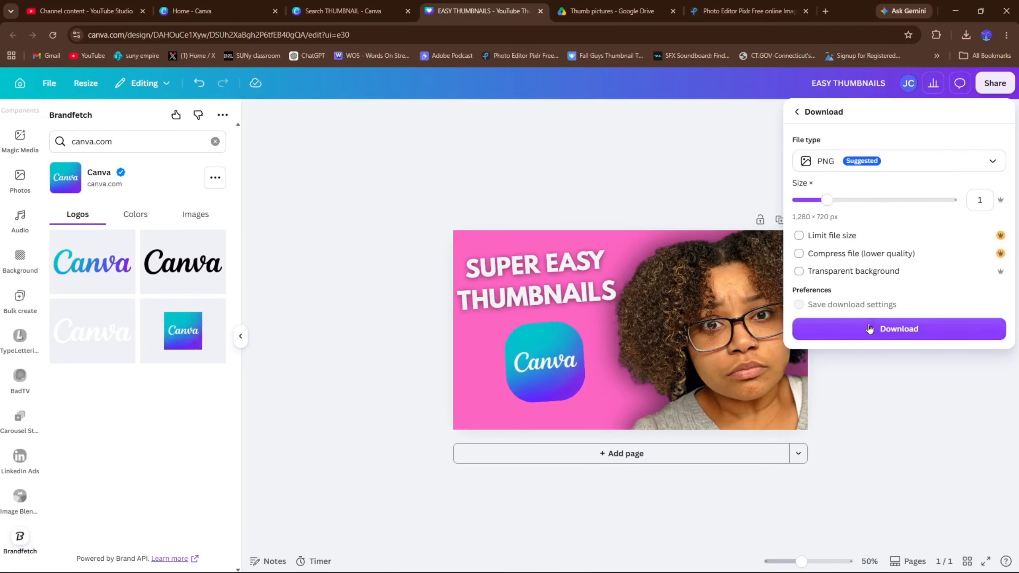
left_click(882, 163)
left_click(882, 200)
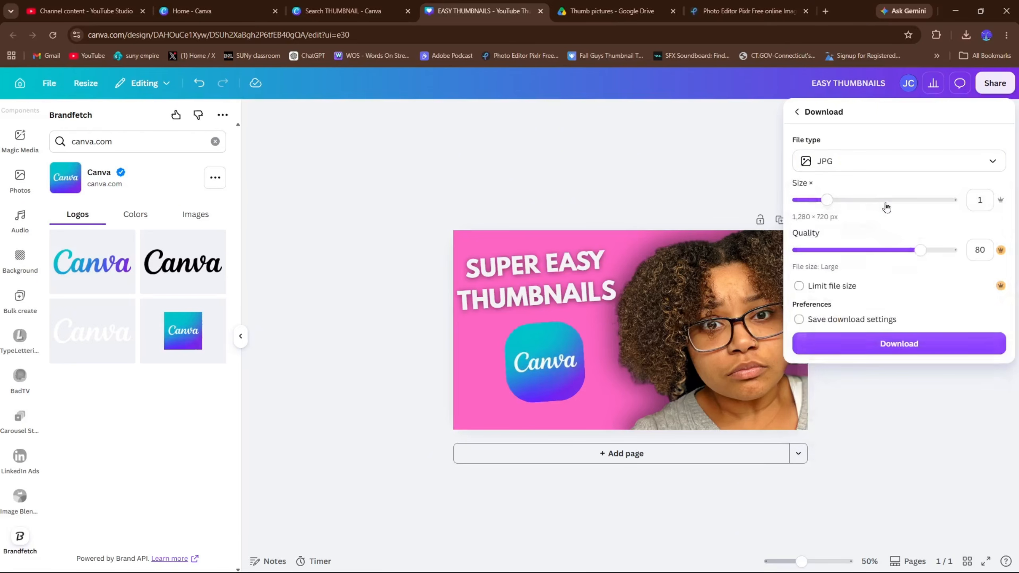
left_click(881, 342)
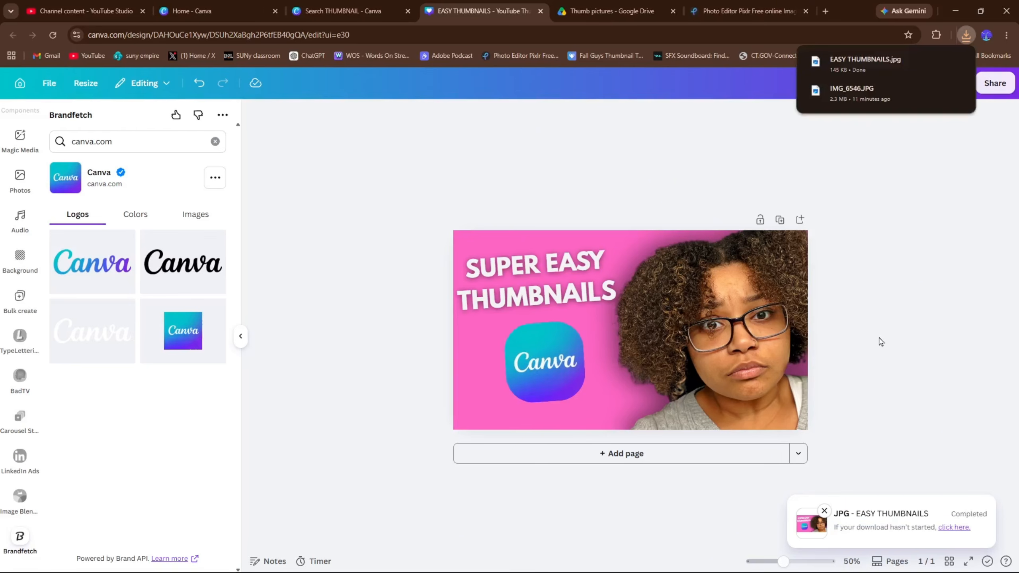
Step: View the downloaded EASY THUMBNAILS.jpg maximized in the image viewer, and close it again
left_click(887, 74)
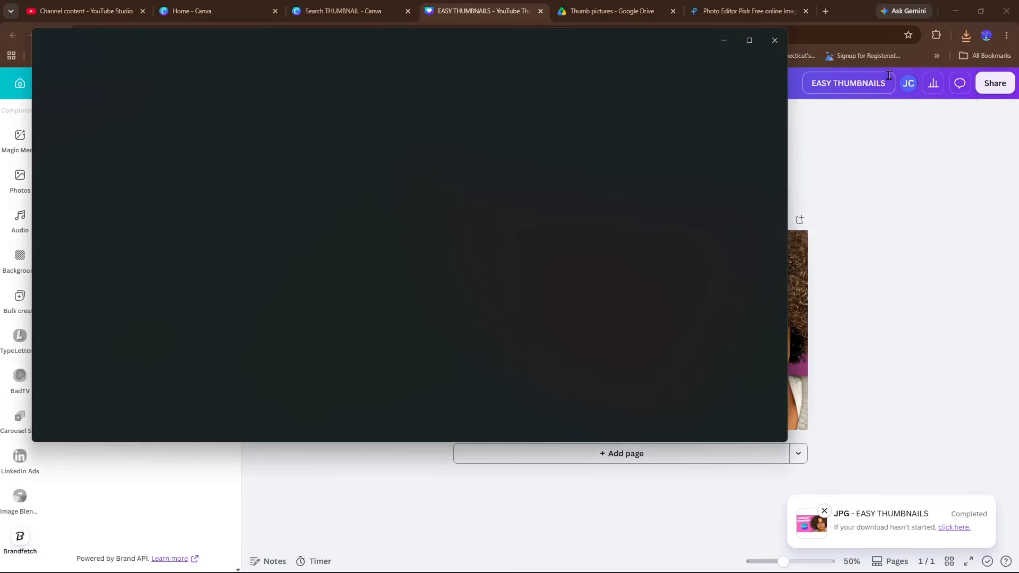
left_click(748, 41)
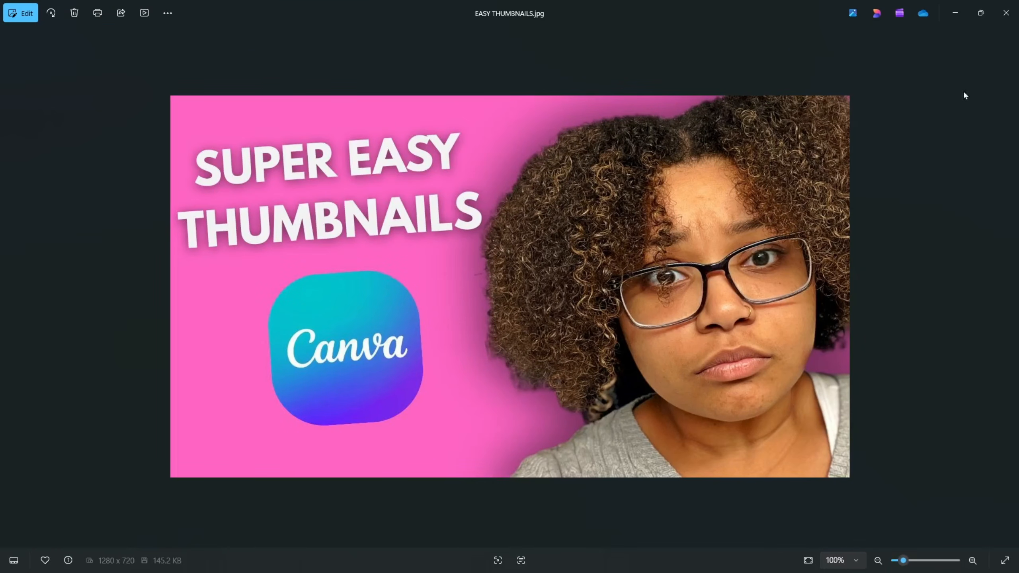
left_click(1006, 13)
Step: Add the recently used photo of a hand holding a phone with the YouTube logo to the page
left_click(480, 409)
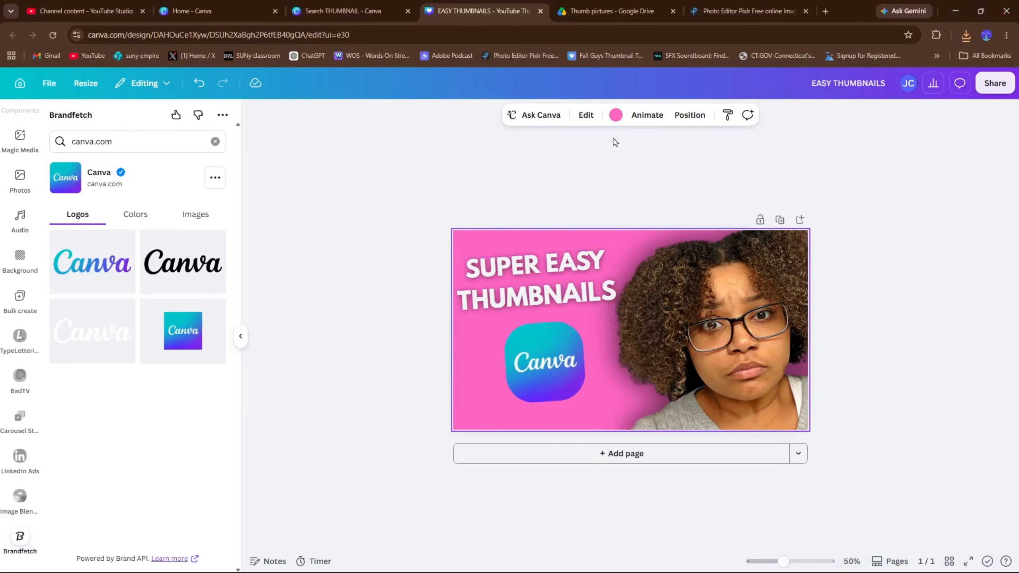
left_click(33, 191)
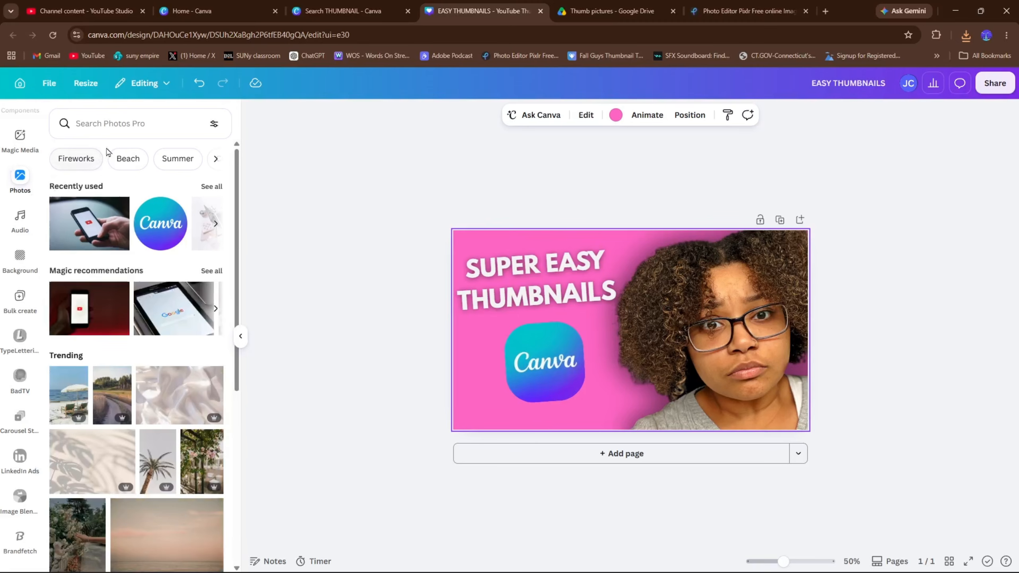
left_click(80, 200)
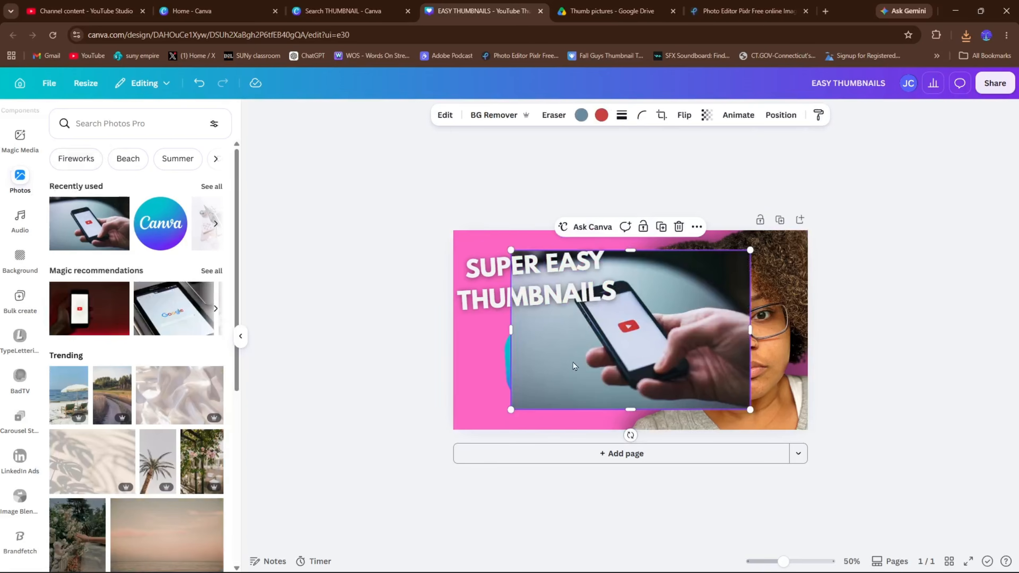
right_click(640, 256)
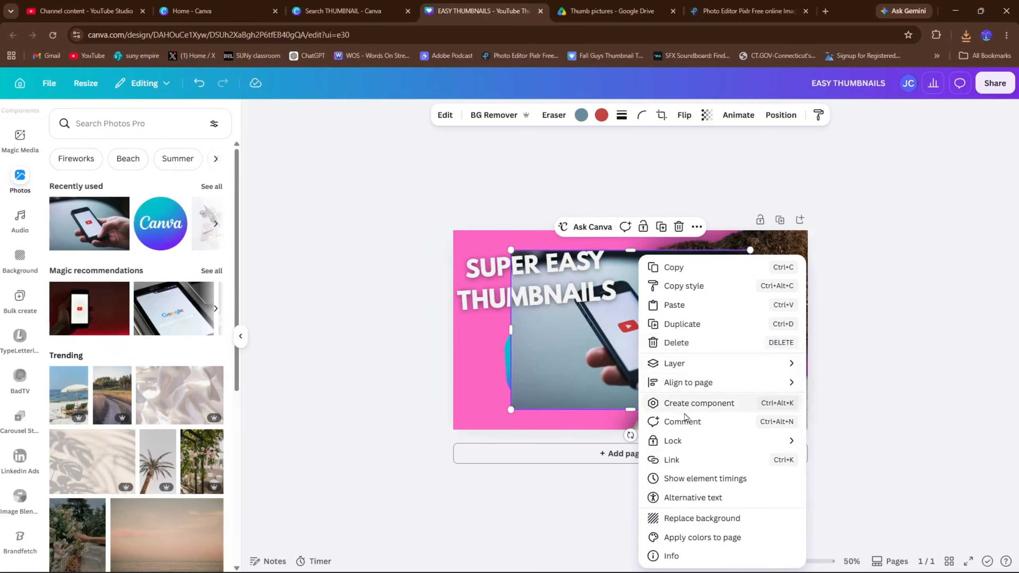
left_click(550, 392)
Step: Enlarge and reposition the phone photo until it covers the whole page
left_click_drag(550, 391, 495, 405)
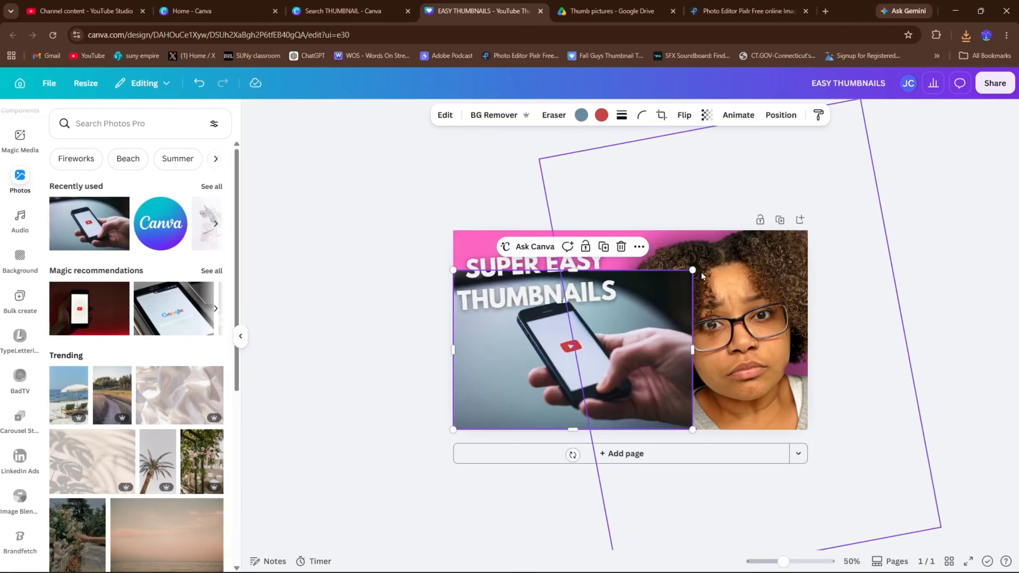
left_click_drag(693, 275, 821, 219)
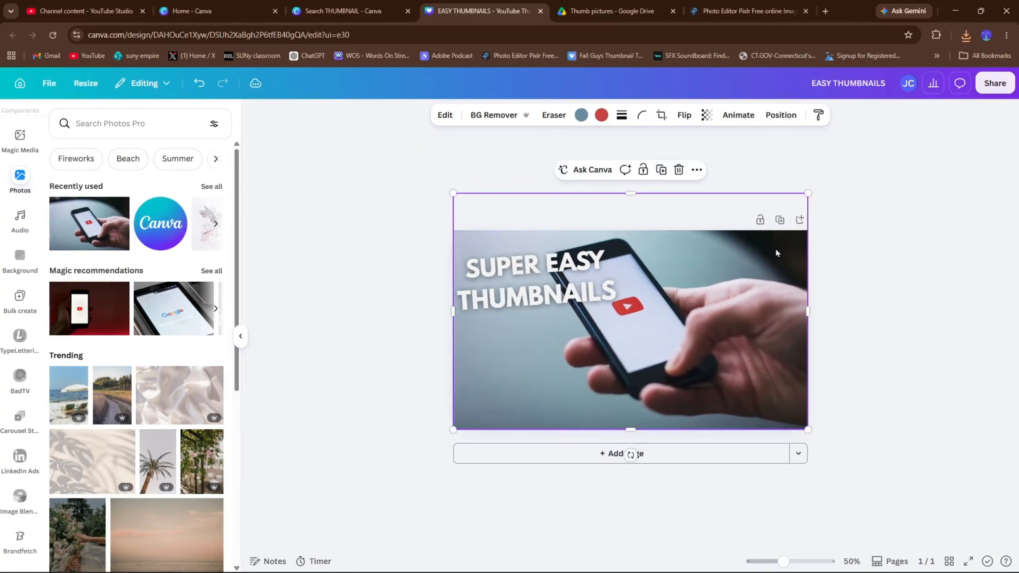
left_click_drag(749, 283, 738, 313)
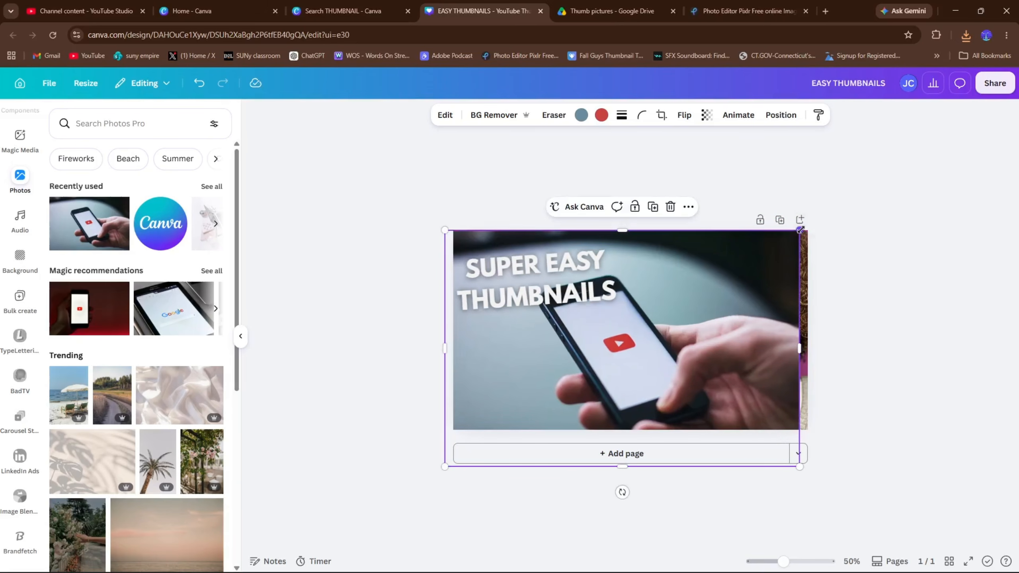
left_click_drag(799, 230, 822, 214)
left_click_drag(748, 293, 727, 305)
Step: Send the phone photo to the back, behind the headline, Canva logo and portrait
right_click(707, 305)
mouse_move(746, 392)
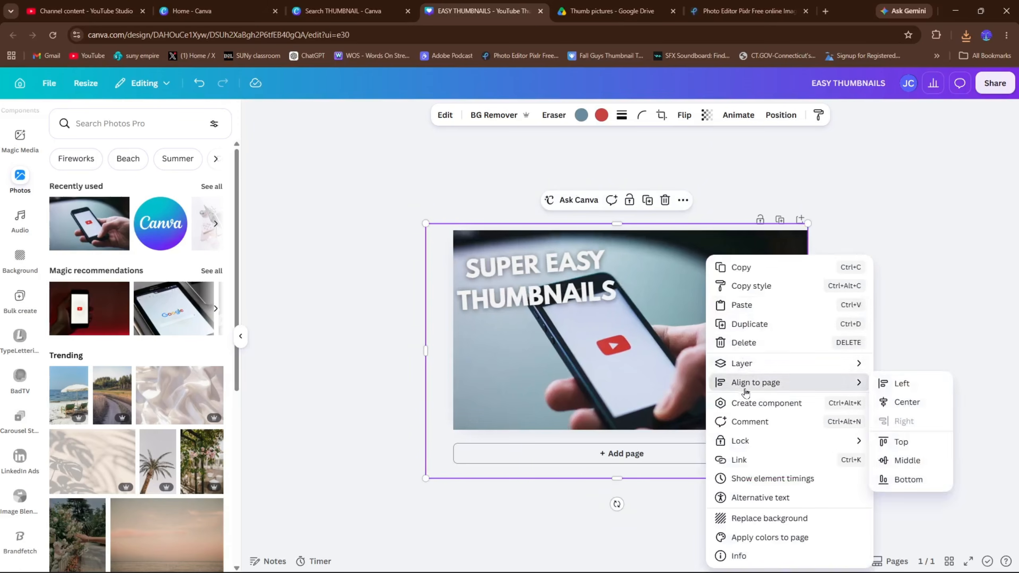
mouse_move(739, 366)
left_click(906, 418)
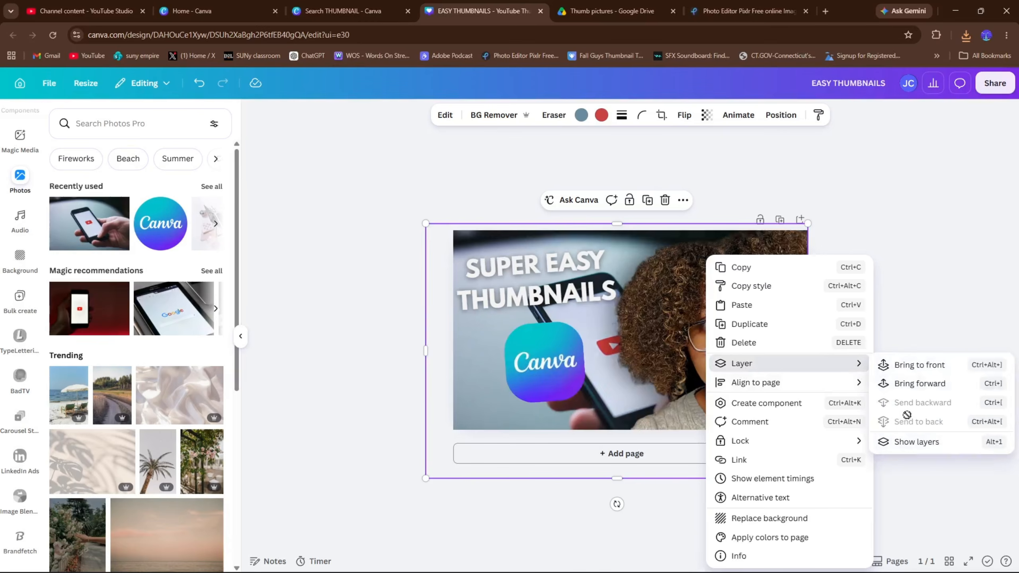
left_click(325, 313)
left_click(325, 313)
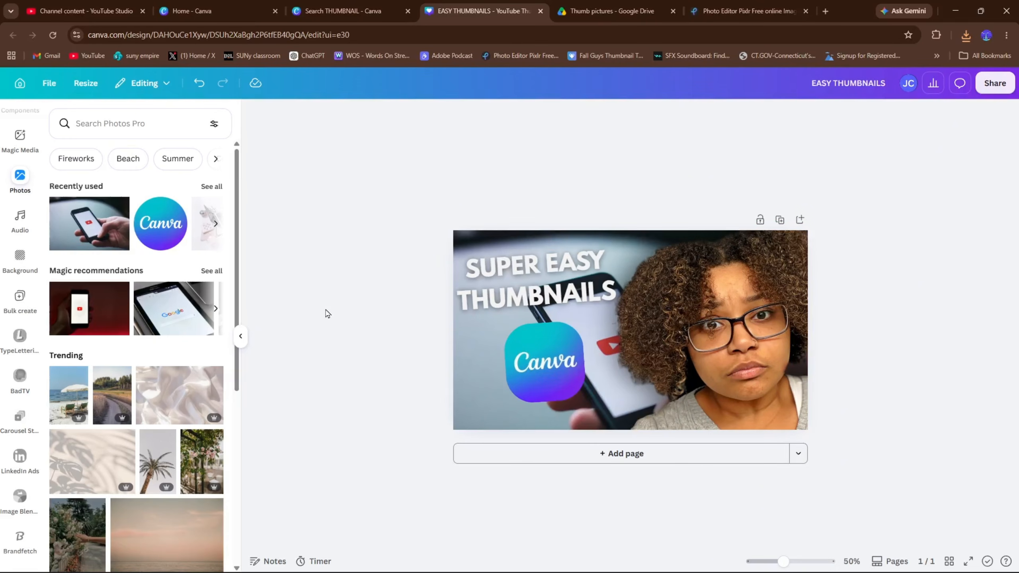
Step: Change the headline text to HOW TO PULL VIEWS
left_click(534, 277)
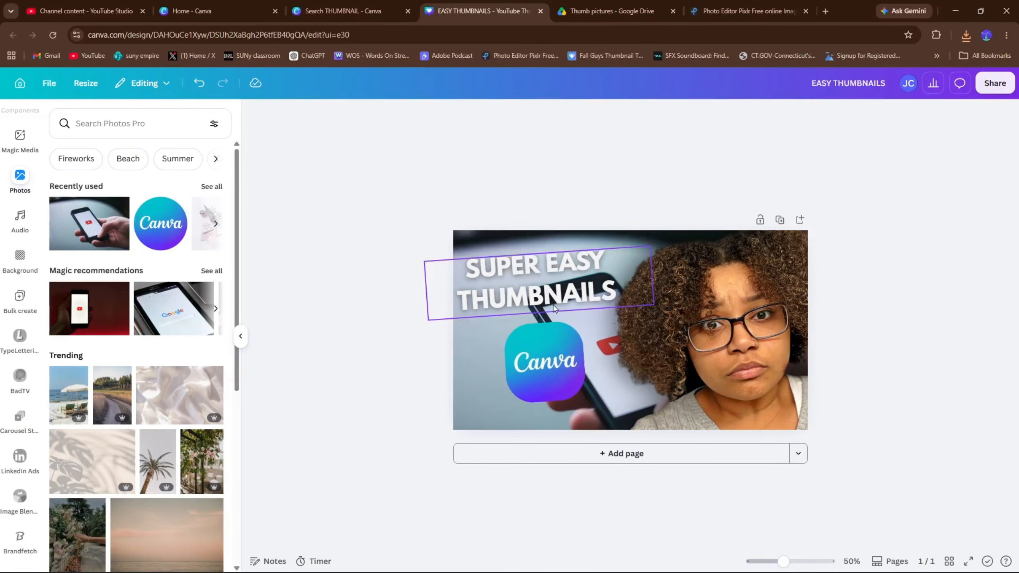
triple_click(535, 278)
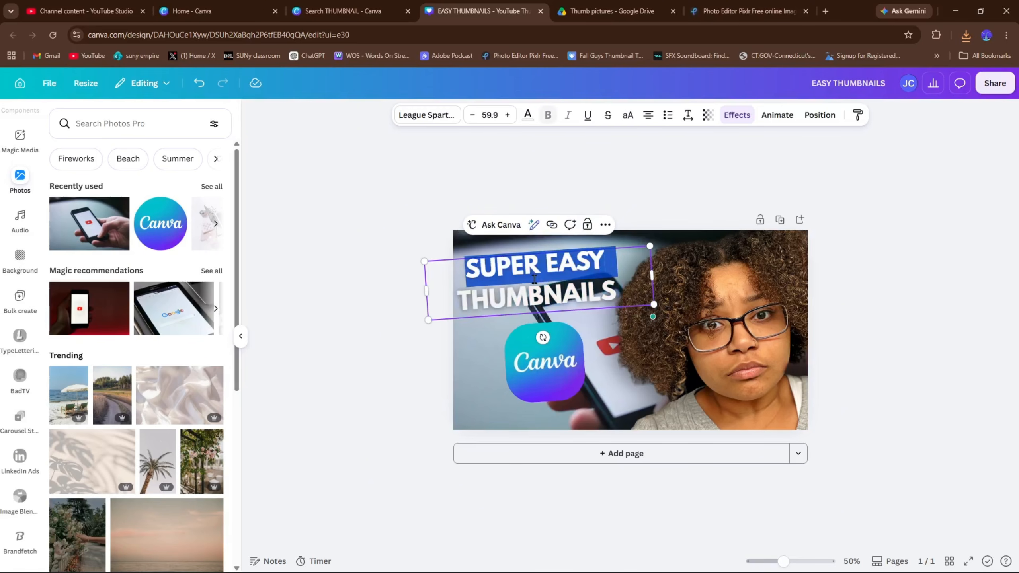
type("HO")
type("W TO PU")
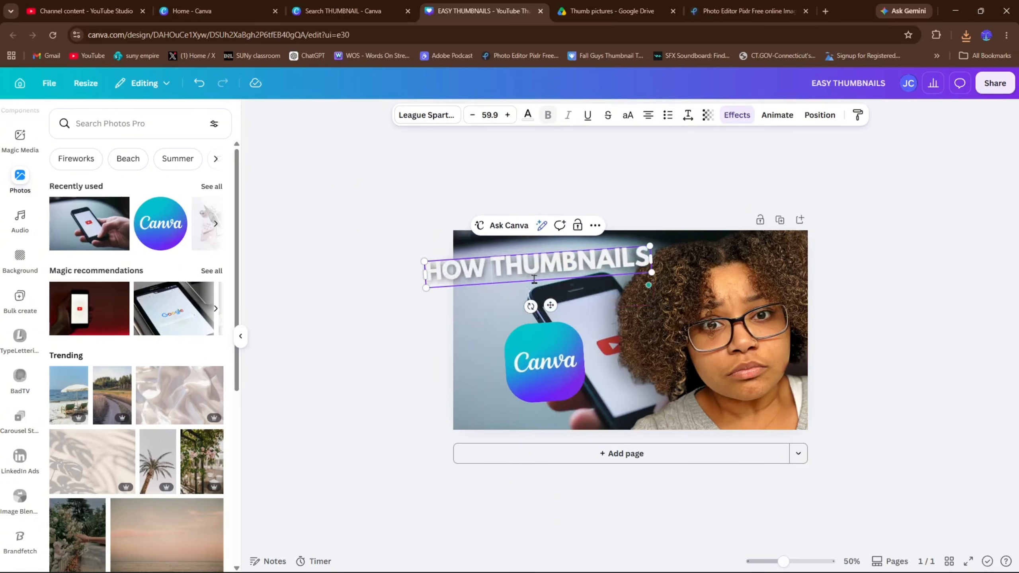
type("LL")
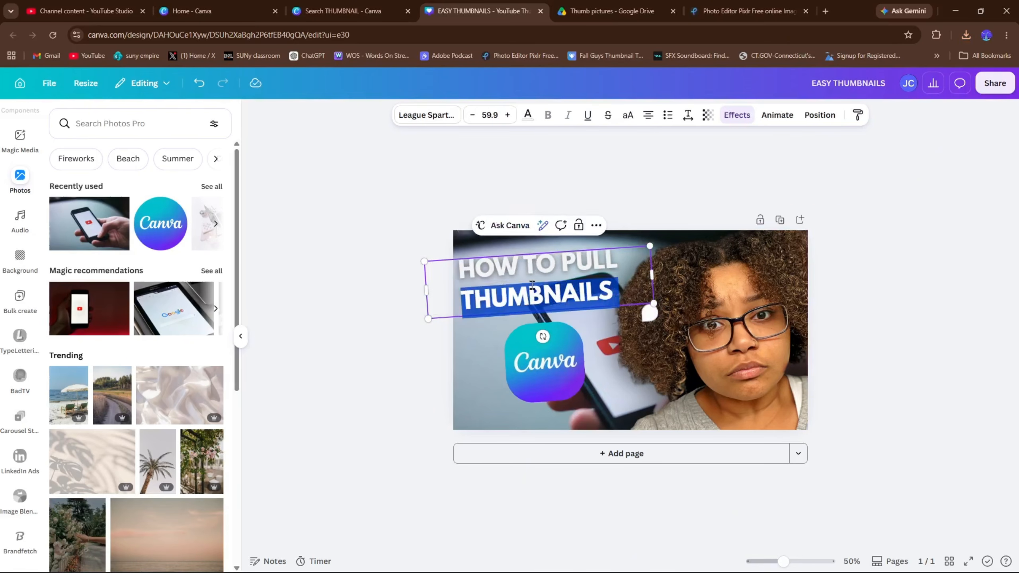
double_click(532, 286)
type("V")
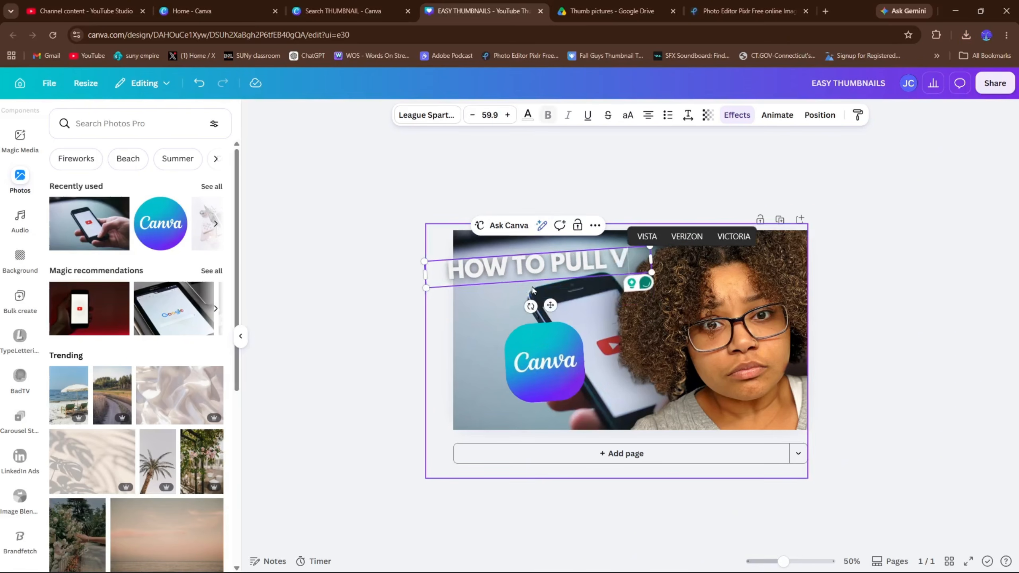
type("IEWSS")
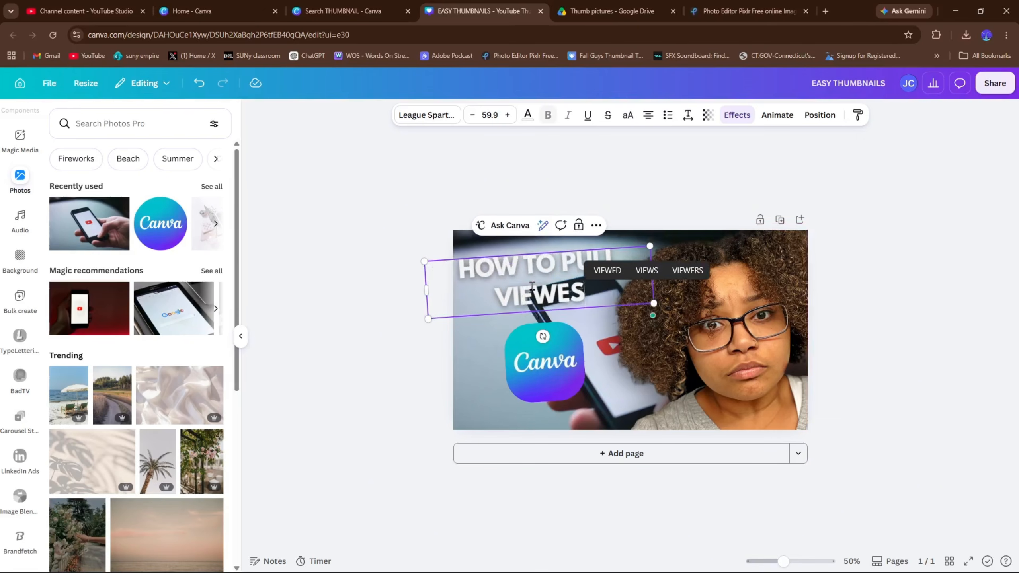
key("BackSpace")
key("BackSpace")
type("S")
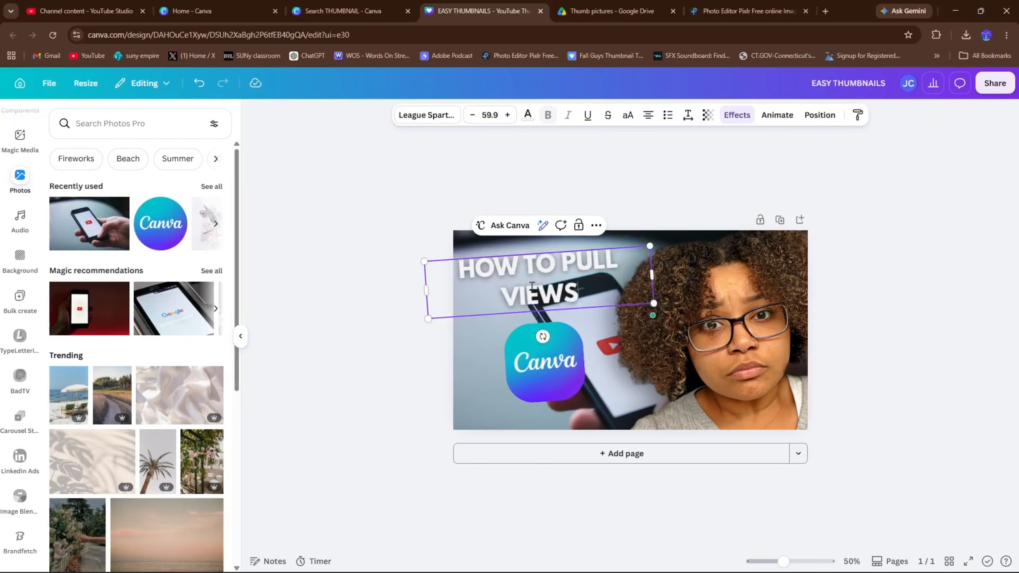
left_click(442, 216)
Step: Delete the Canva logo beneath the headline
left_click(545, 347)
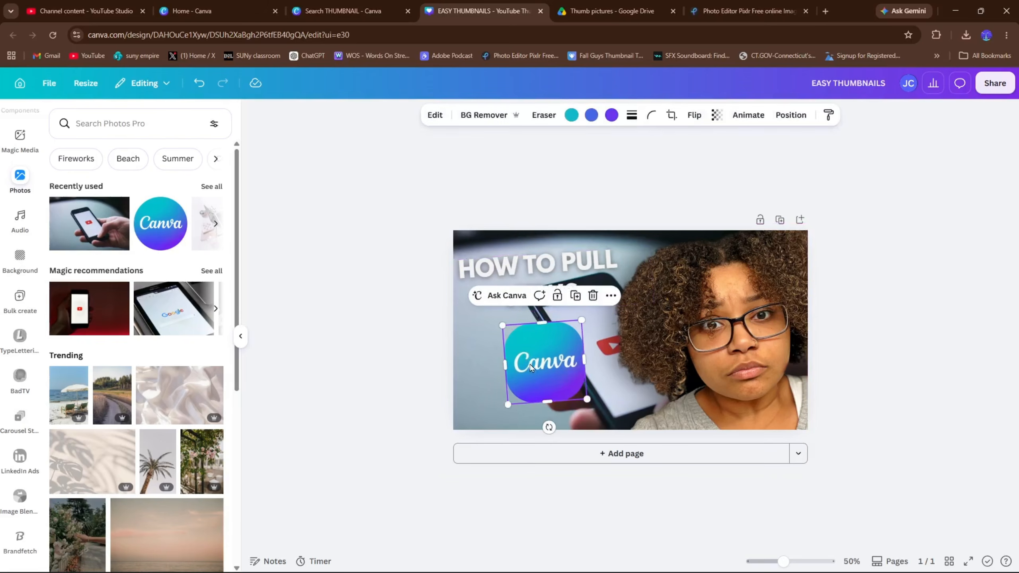
key("Escape")
left_click(553, 327)
key("Delete")
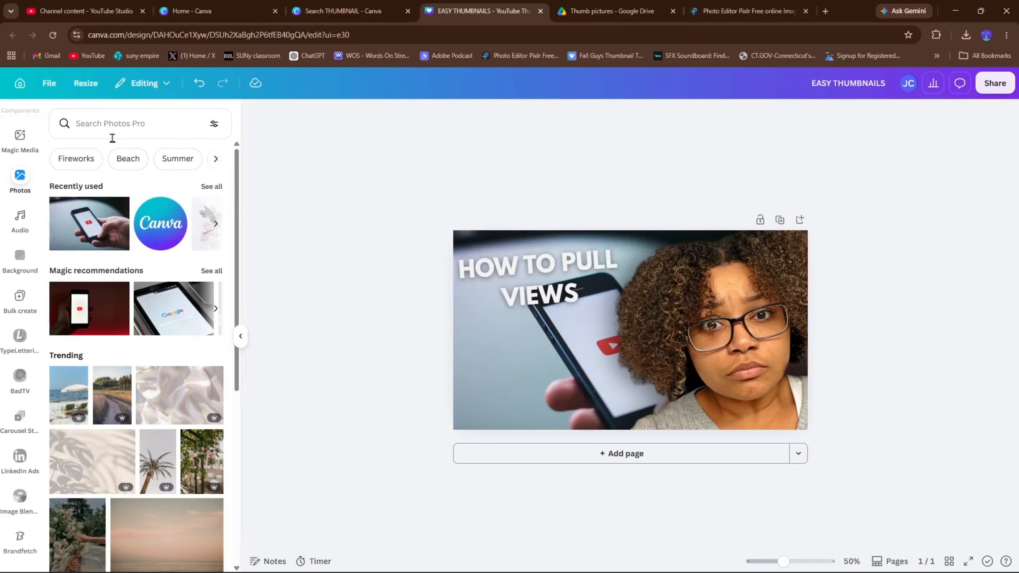
Step: Enlarge the phone photo within its crop frame, extending it down and to the left, and apply the crop
double_click(510, 399)
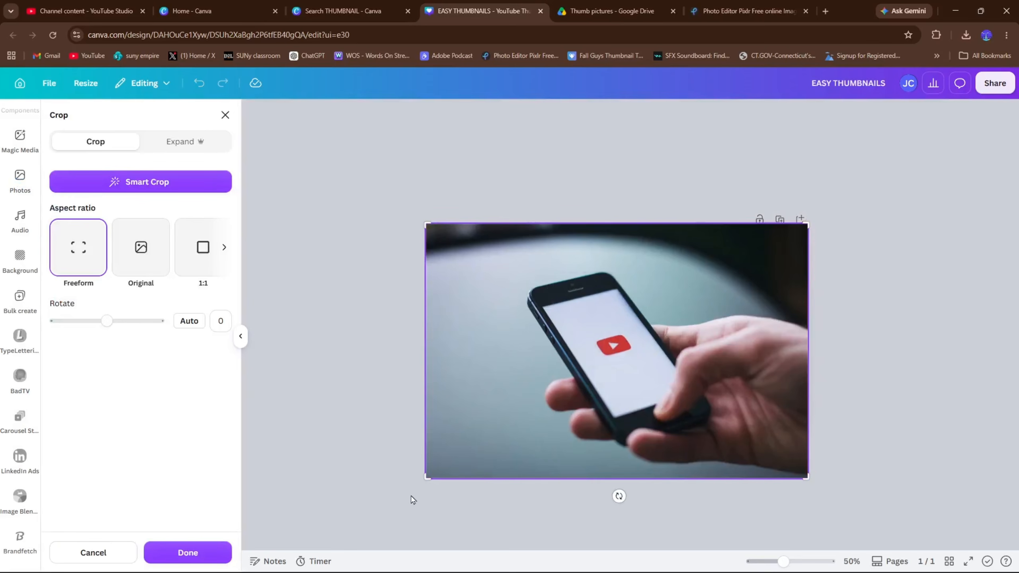
left_click_drag(427, 474, 364, 519)
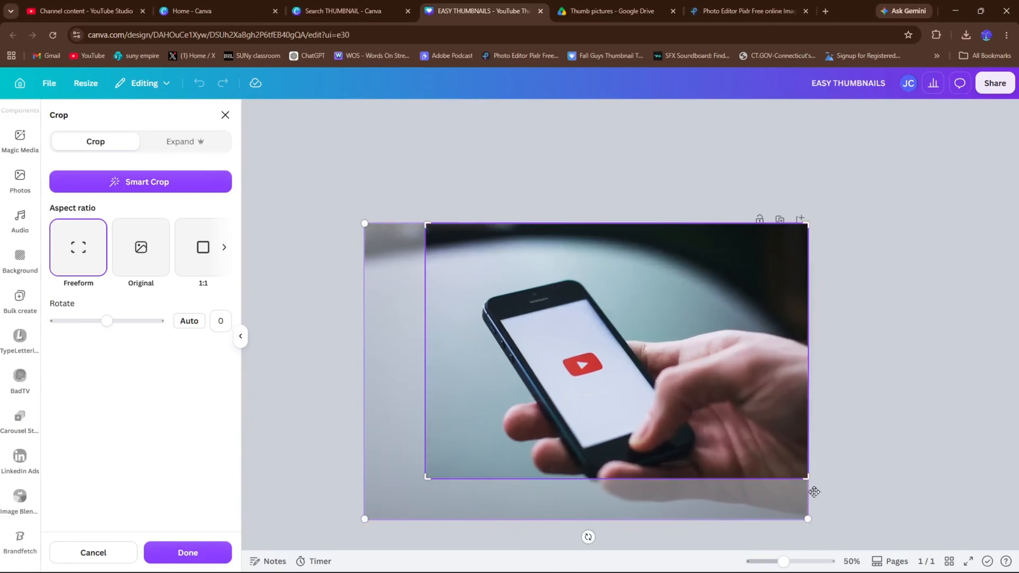
left_click(201, 553)
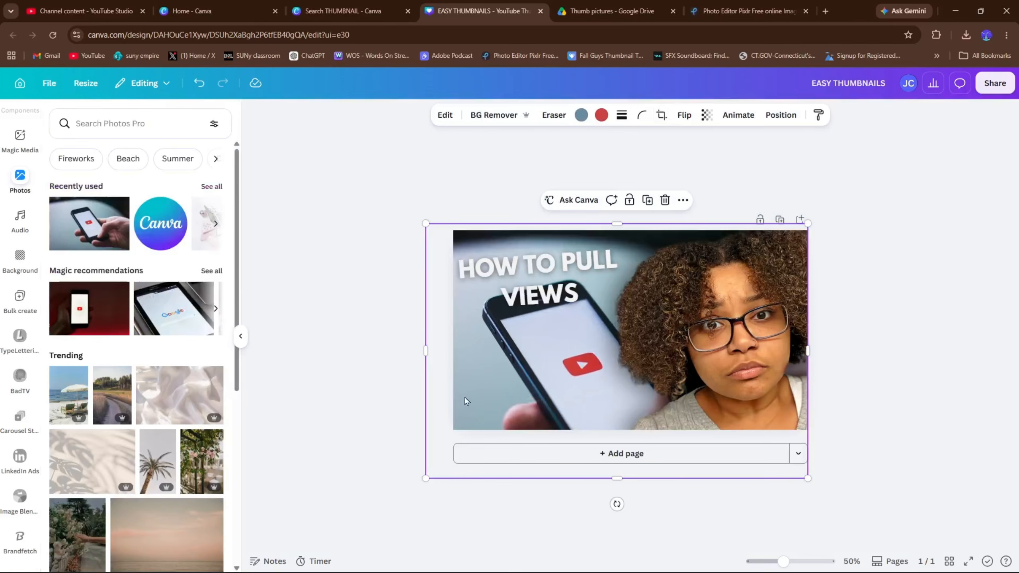
left_click(421, 396)
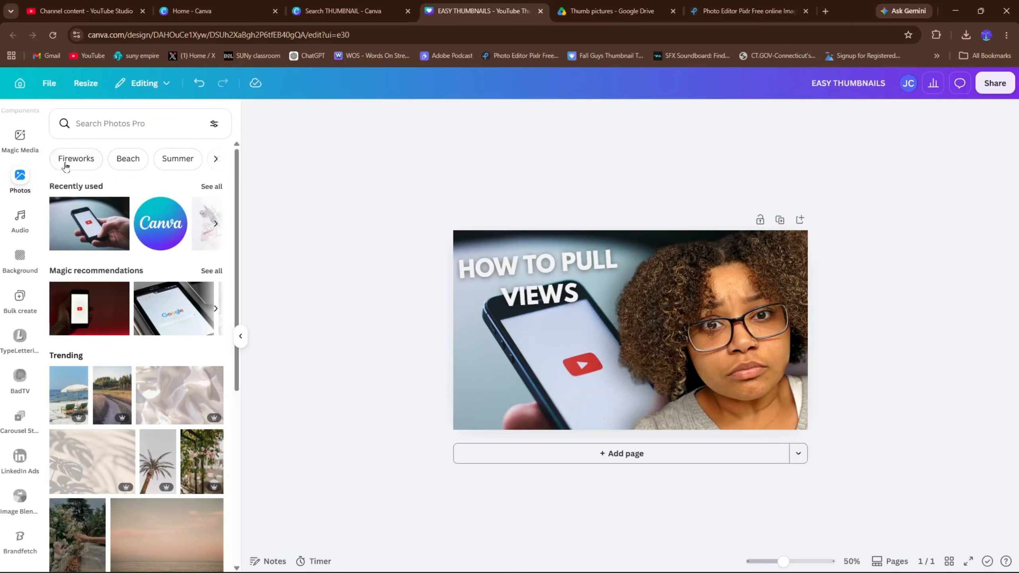
Step: Add the red 3D arrow from an Arrow element search, shrink it, and place it in the page's lower-left area pointing up toward the phone
scroll(30, 205, "up", 8)
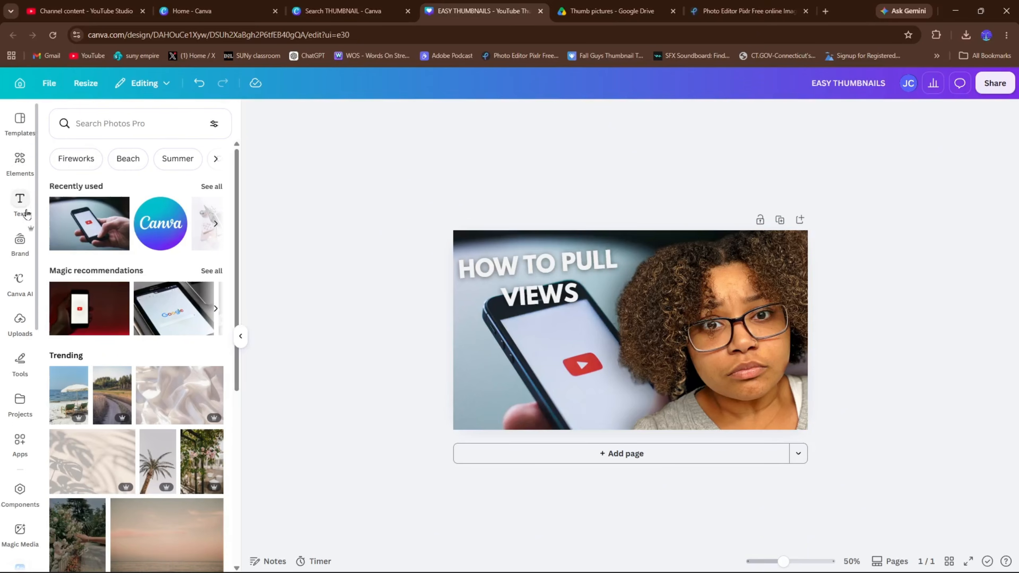
left_click(19, 160)
left_click(105, 134)
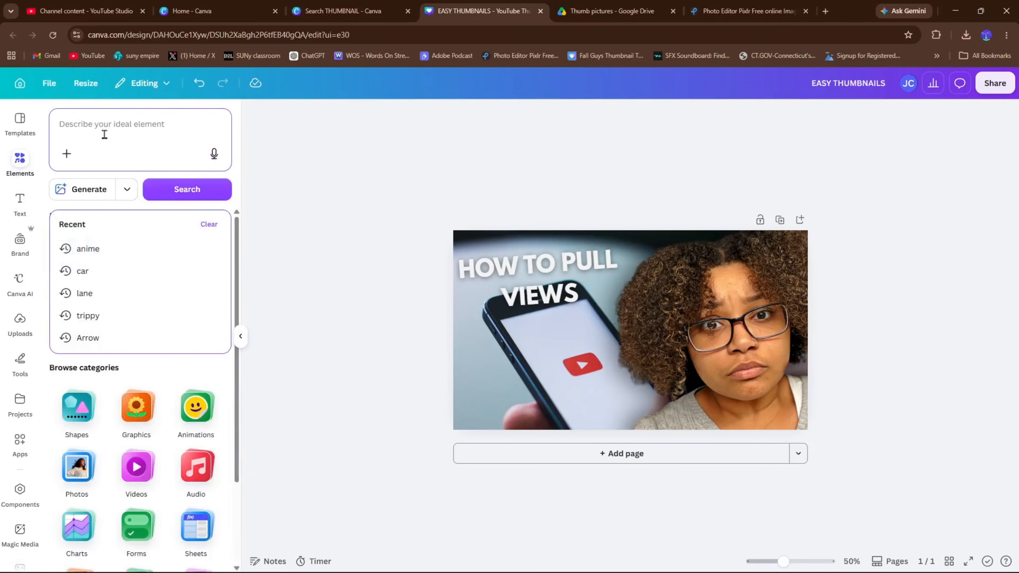
left_click(123, 337)
left_click(71, 492)
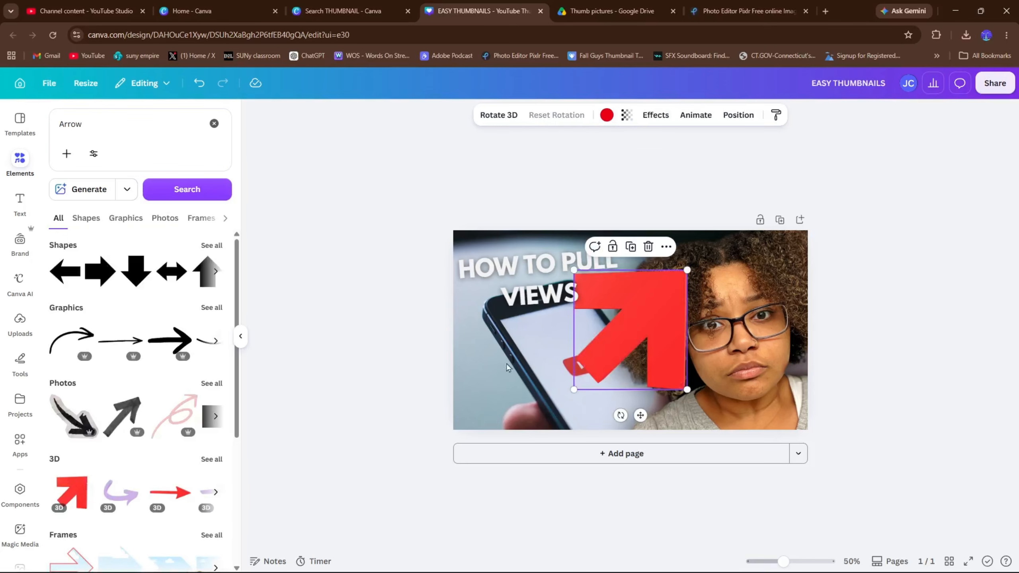
left_click_drag(632, 330, 552, 363)
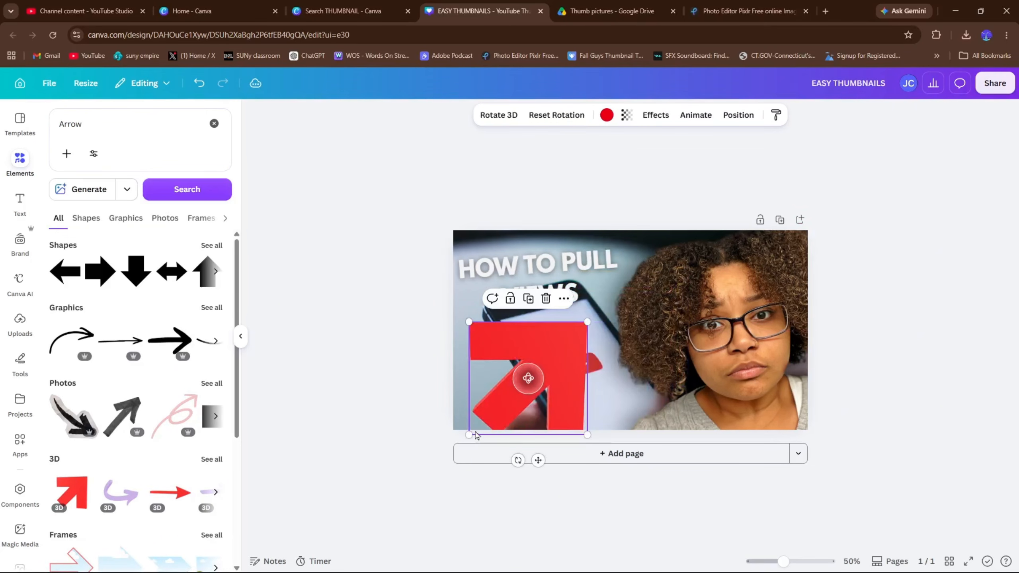
left_click_drag(471, 433, 487, 395)
left_click(420, 391)
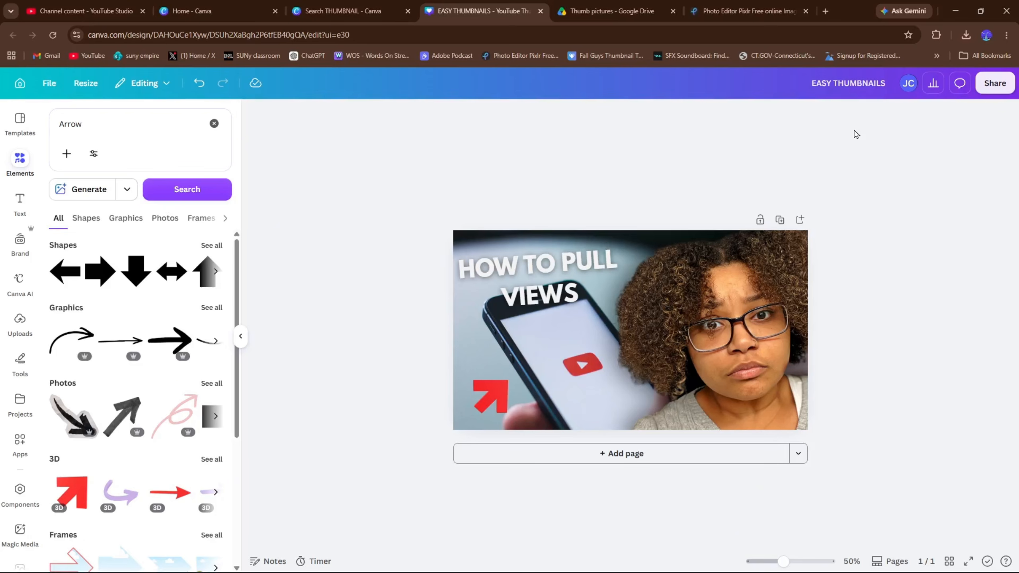
Step: Download the HOW TO PULL VIEWS thumbnail as a JPG and check the downloaded image in the photo viewer
left_click(995, 83)
left_click(811, 340)
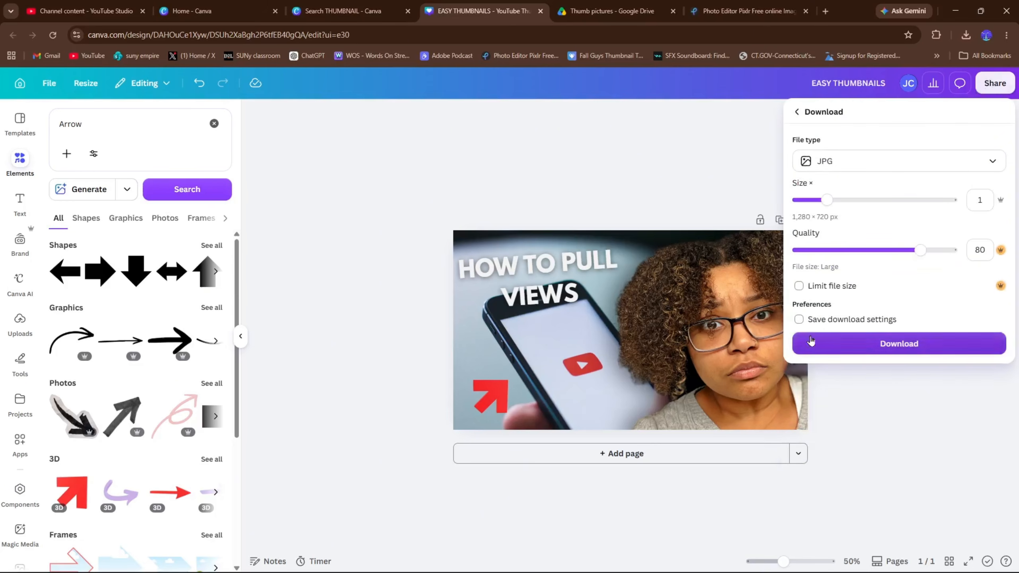
left_click(864, 341)
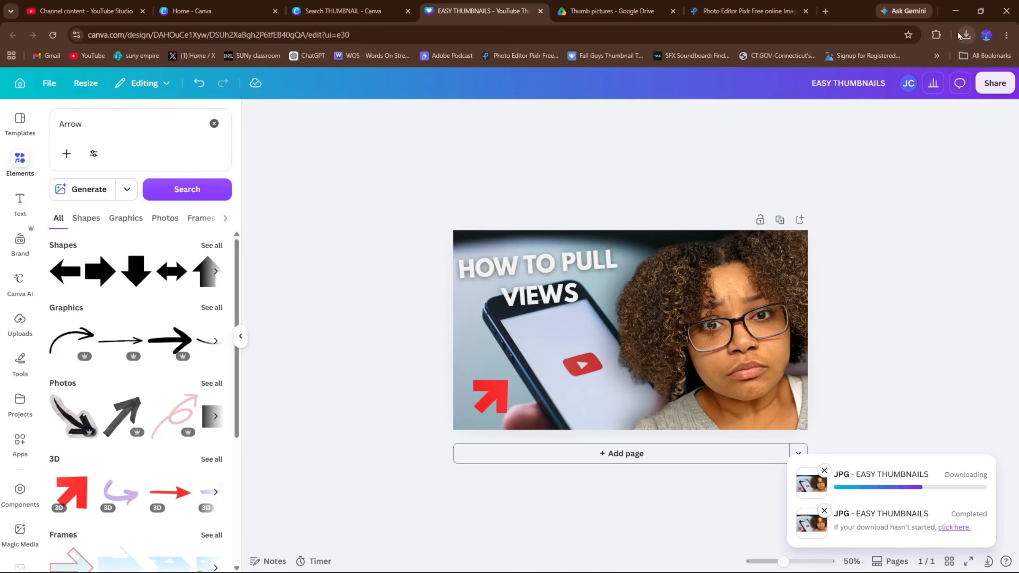
left_click(882, 63)
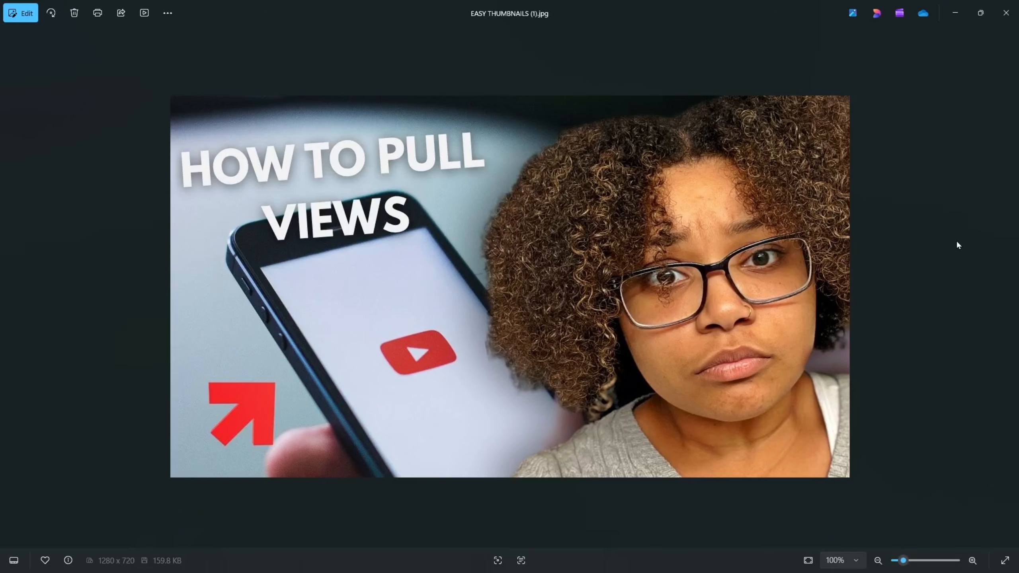
left_click(1006, 12)
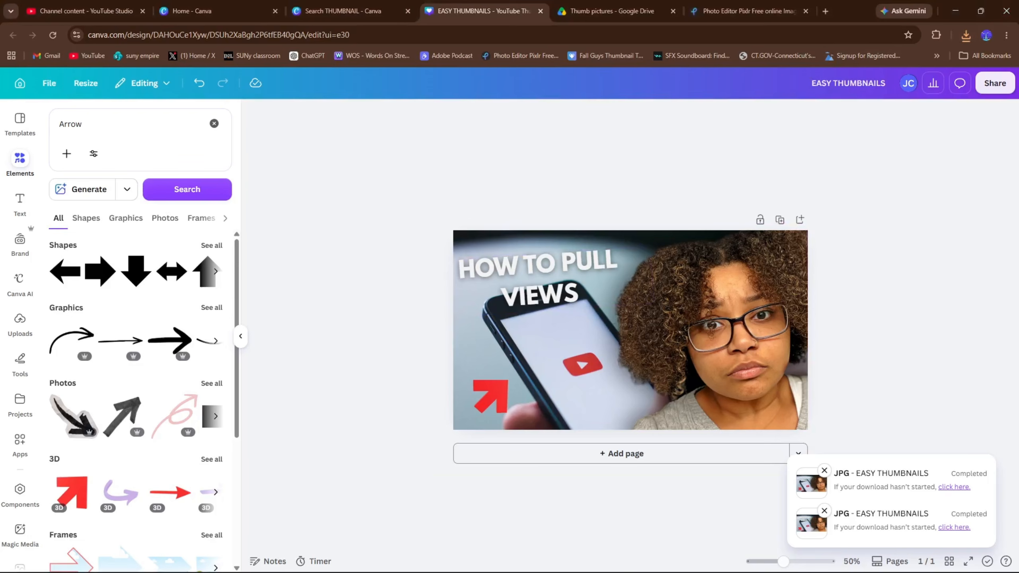
key("super")
left_click(657, 561)
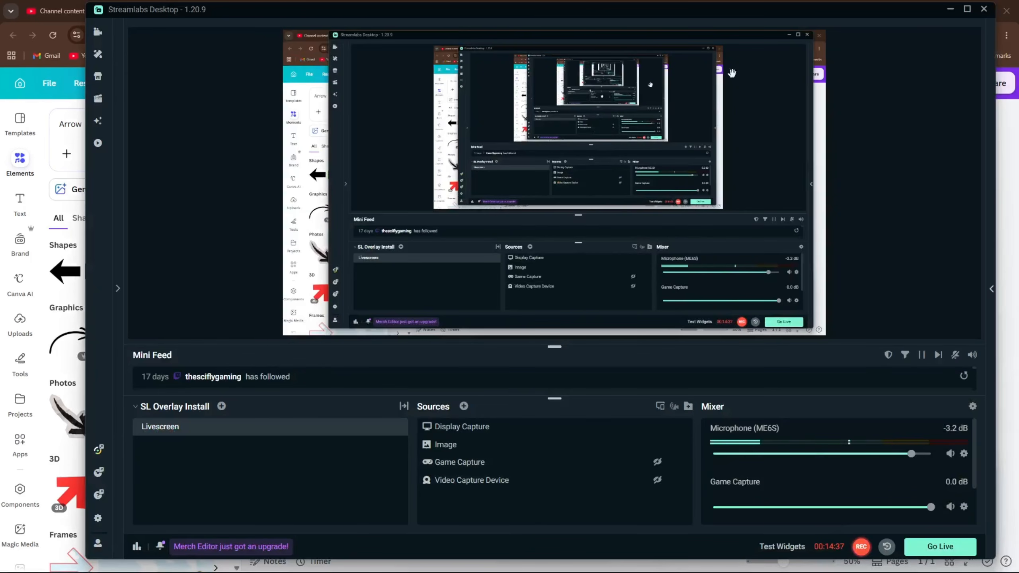
left_click(950, 9)
left_click(955, 10)
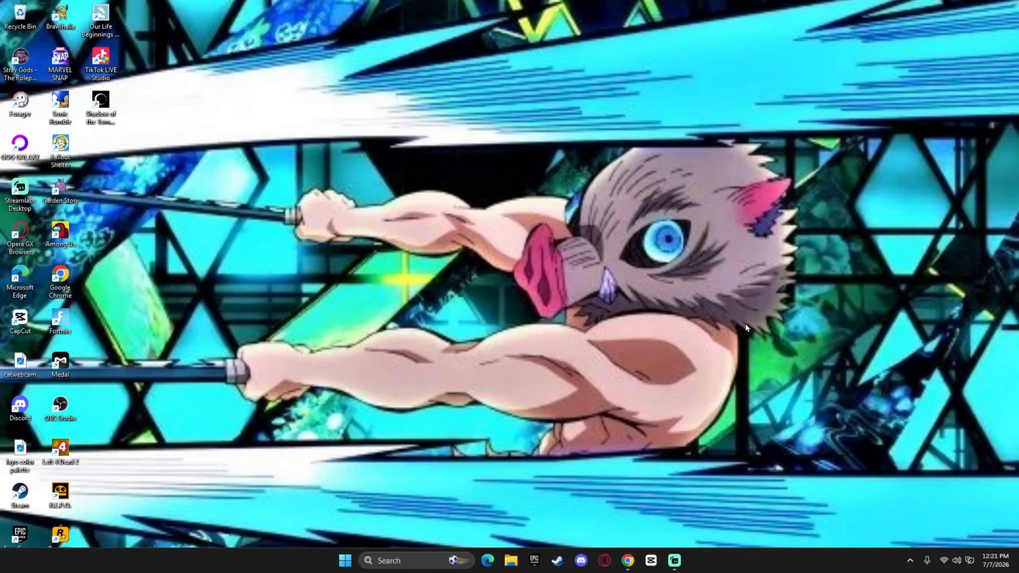
mouse_move(675, 566)
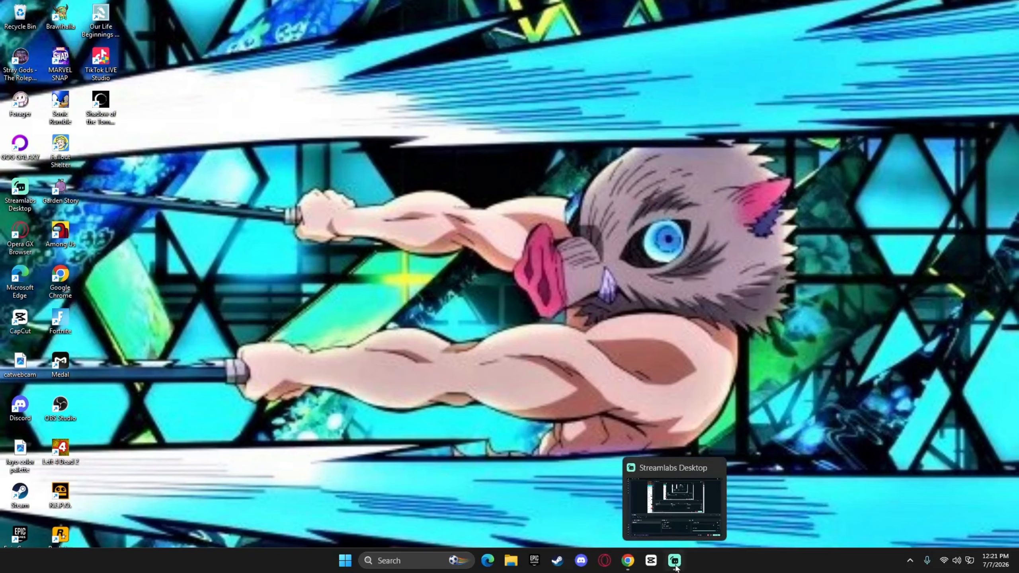
left_click(677, 561)
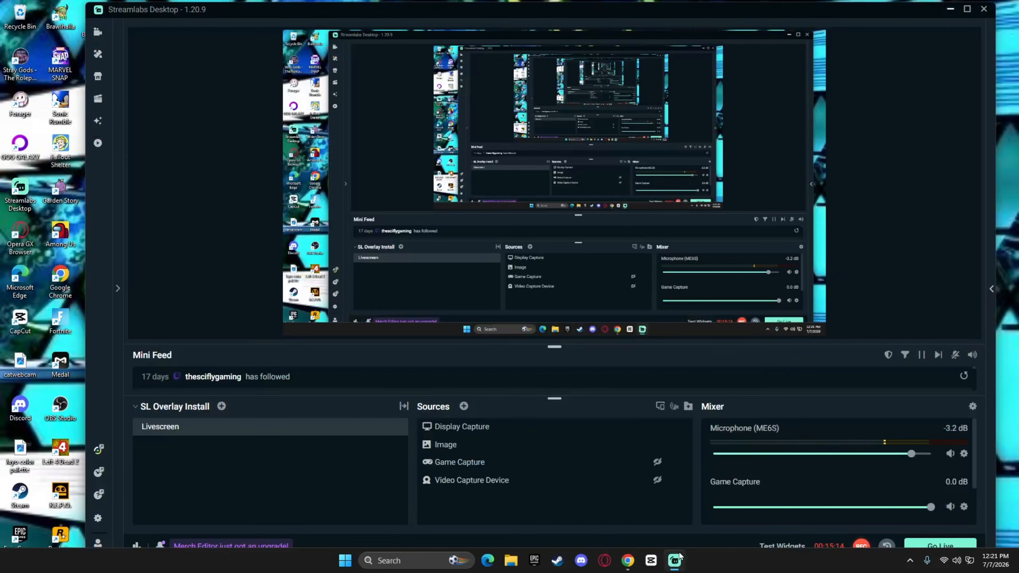